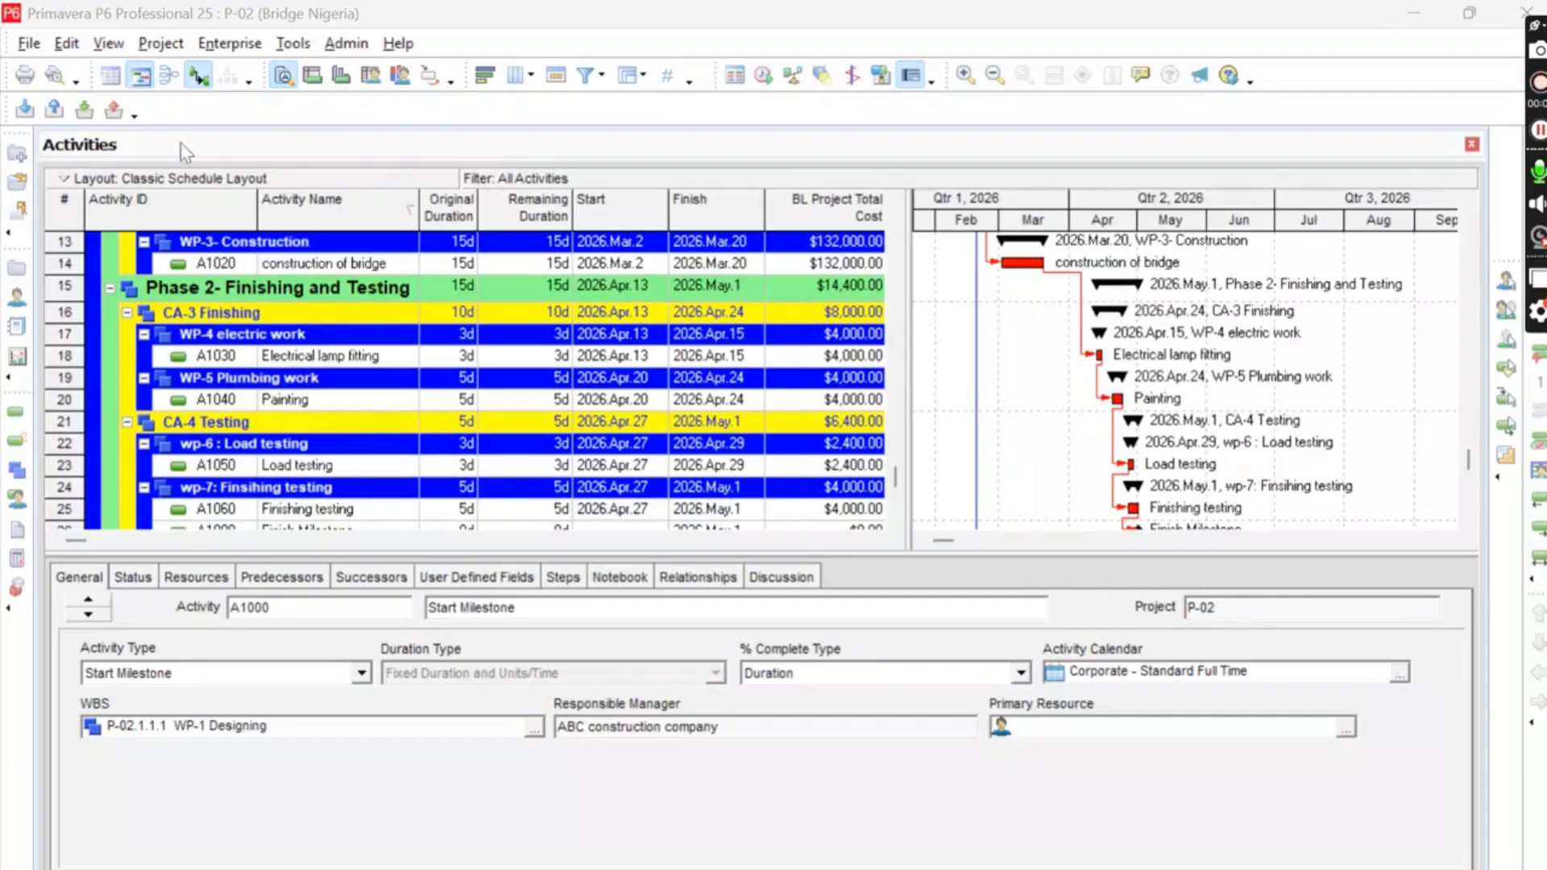
Step: Open the Organizational Breakdown Structure and filter it to show All OBS Elements
left_click(231, 44)
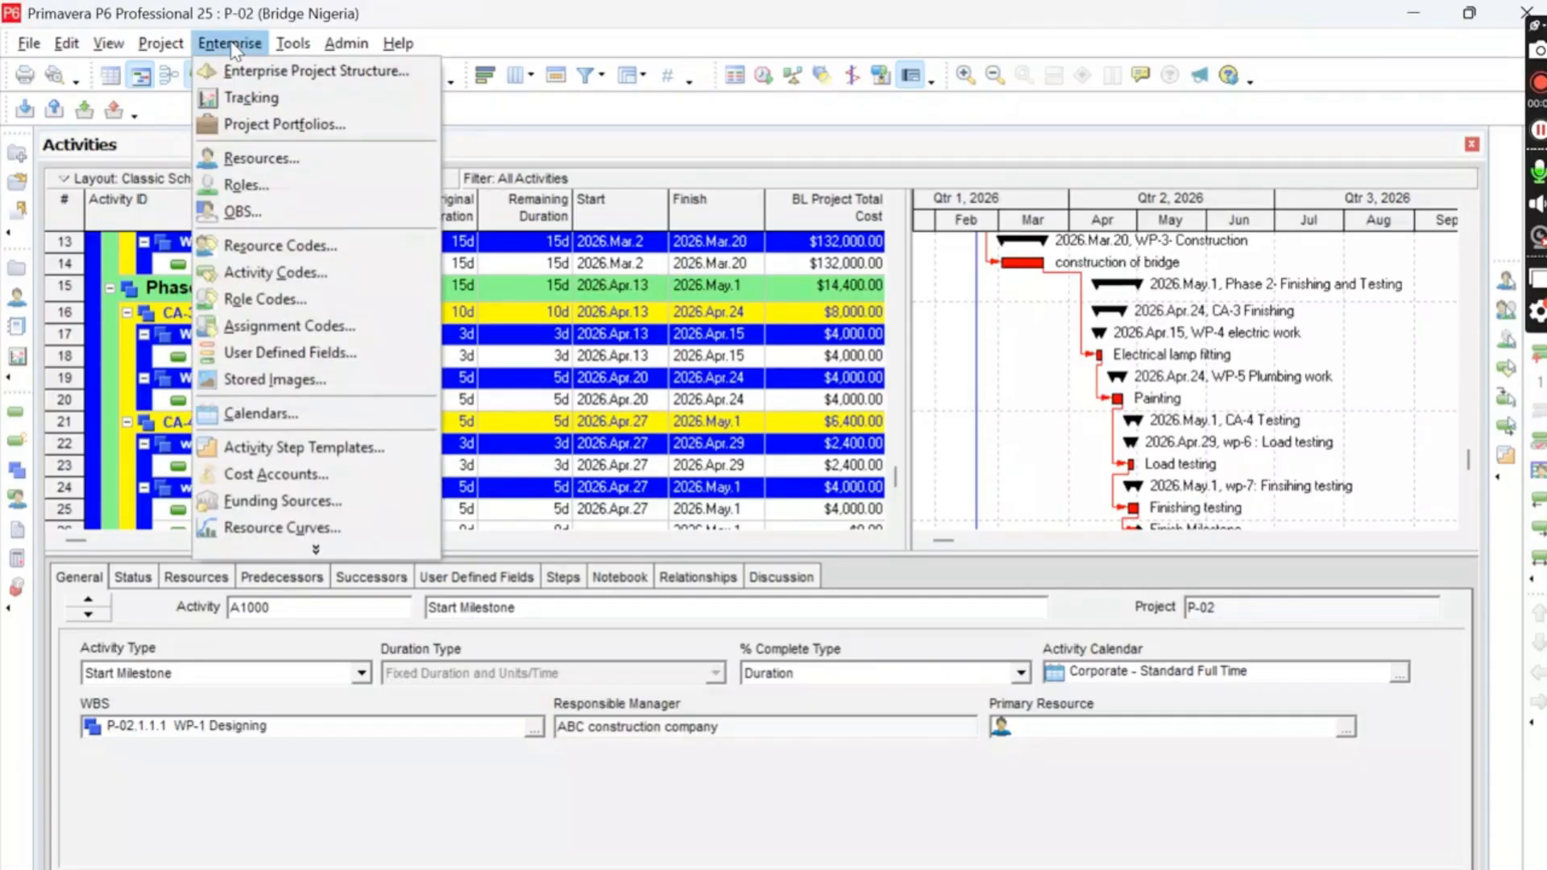
left_click(239, 212)
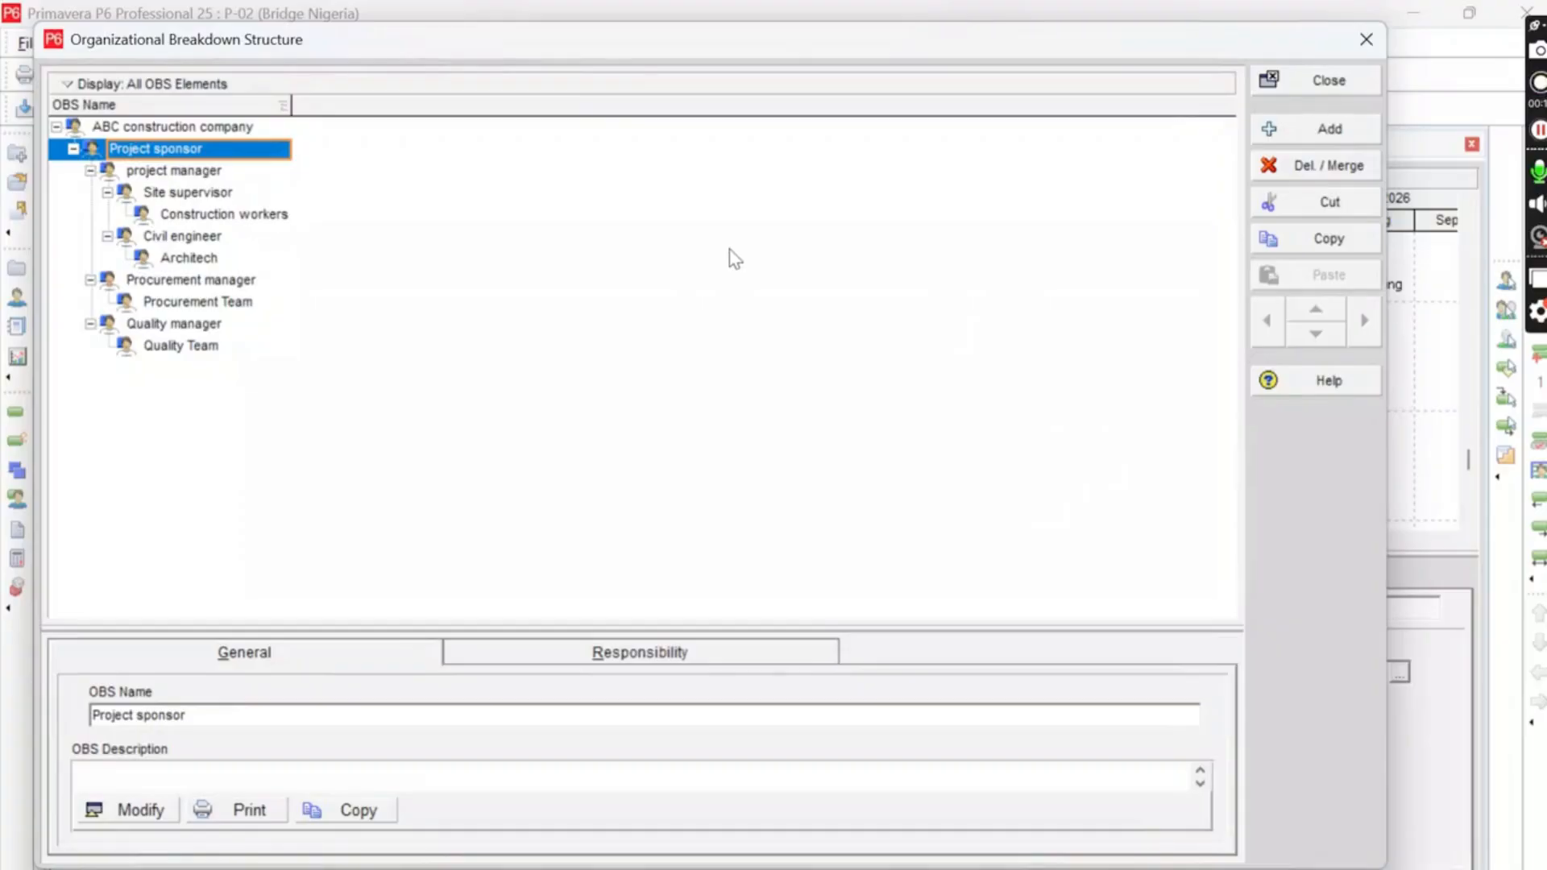
left_click(69, 85)
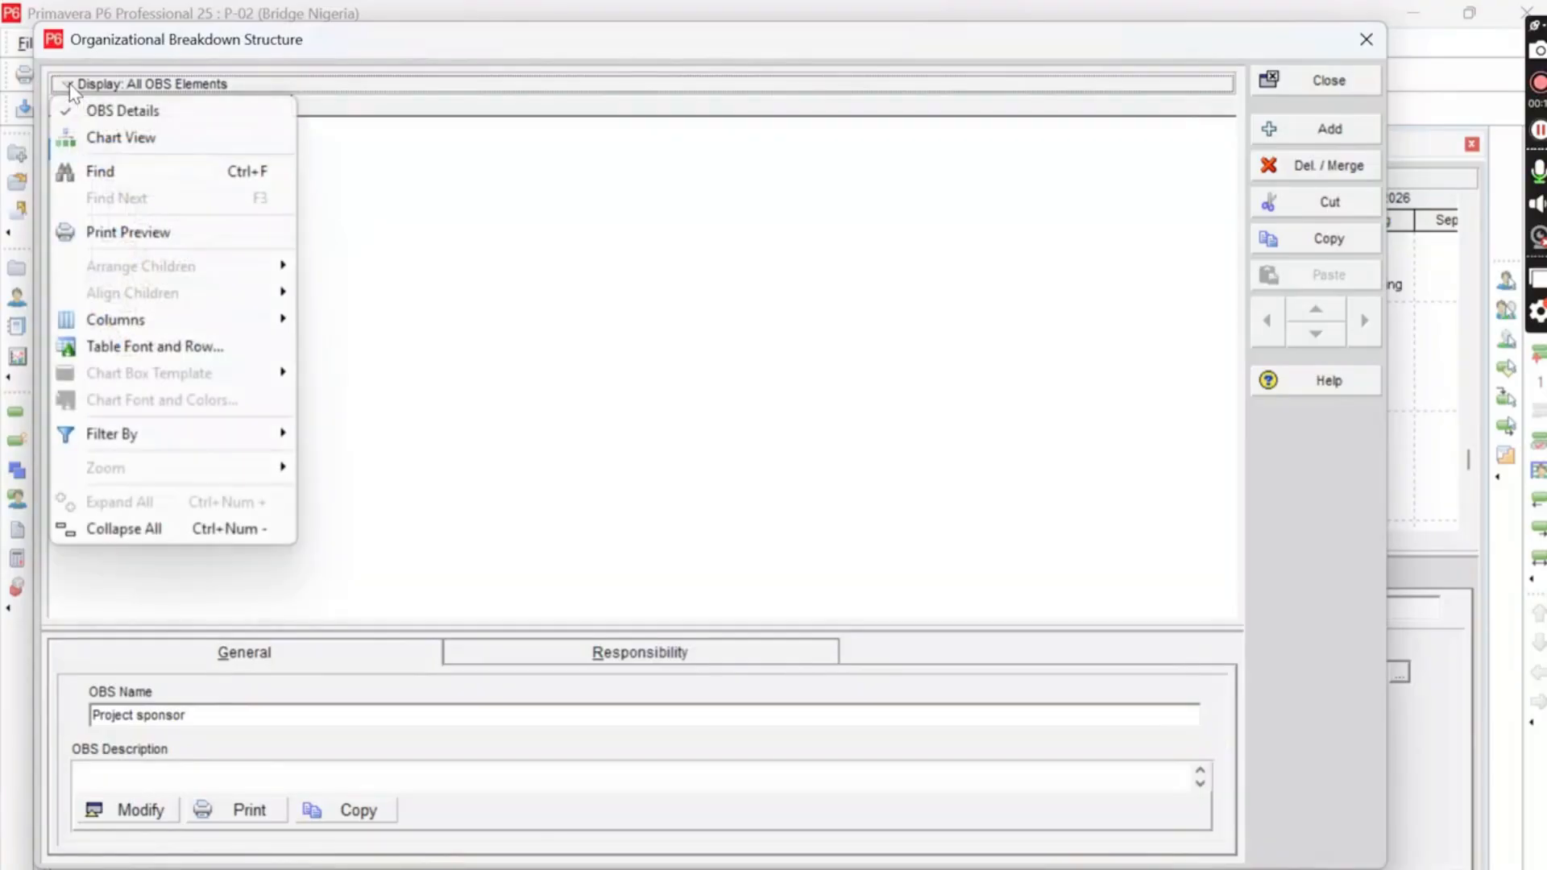
mouse_move(166, 435)
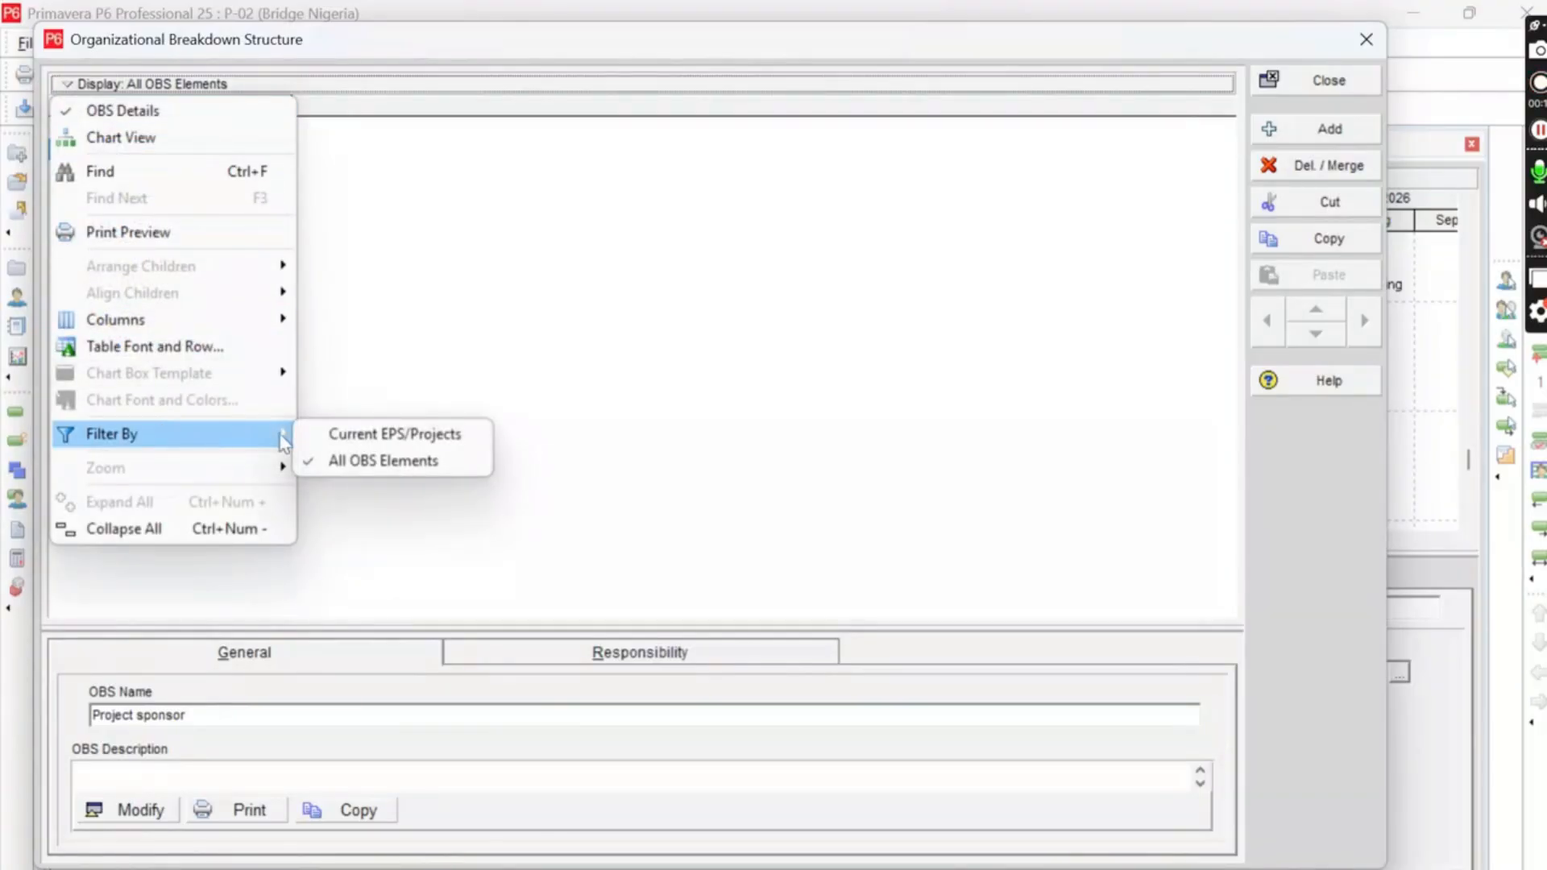
left_click(355, 461)
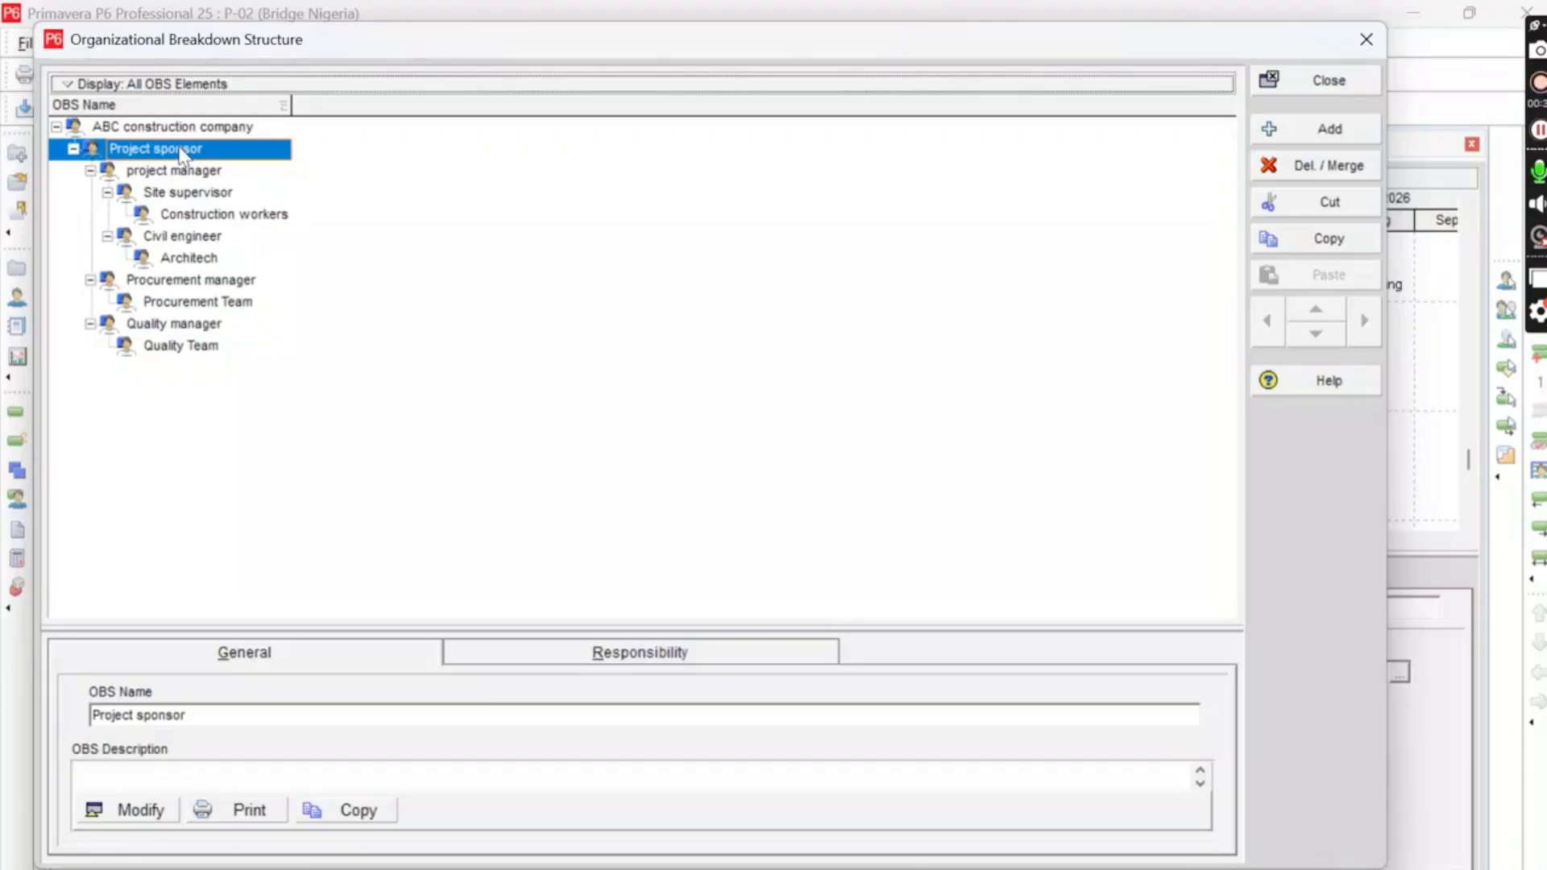
Step: Delete every OBS element below ABC construction company, from Project sponsor through Quality Team
key("shift+Down")
key("shift+Down")
key("shift+Down")
key("shift+Down")
key("shift+Down")
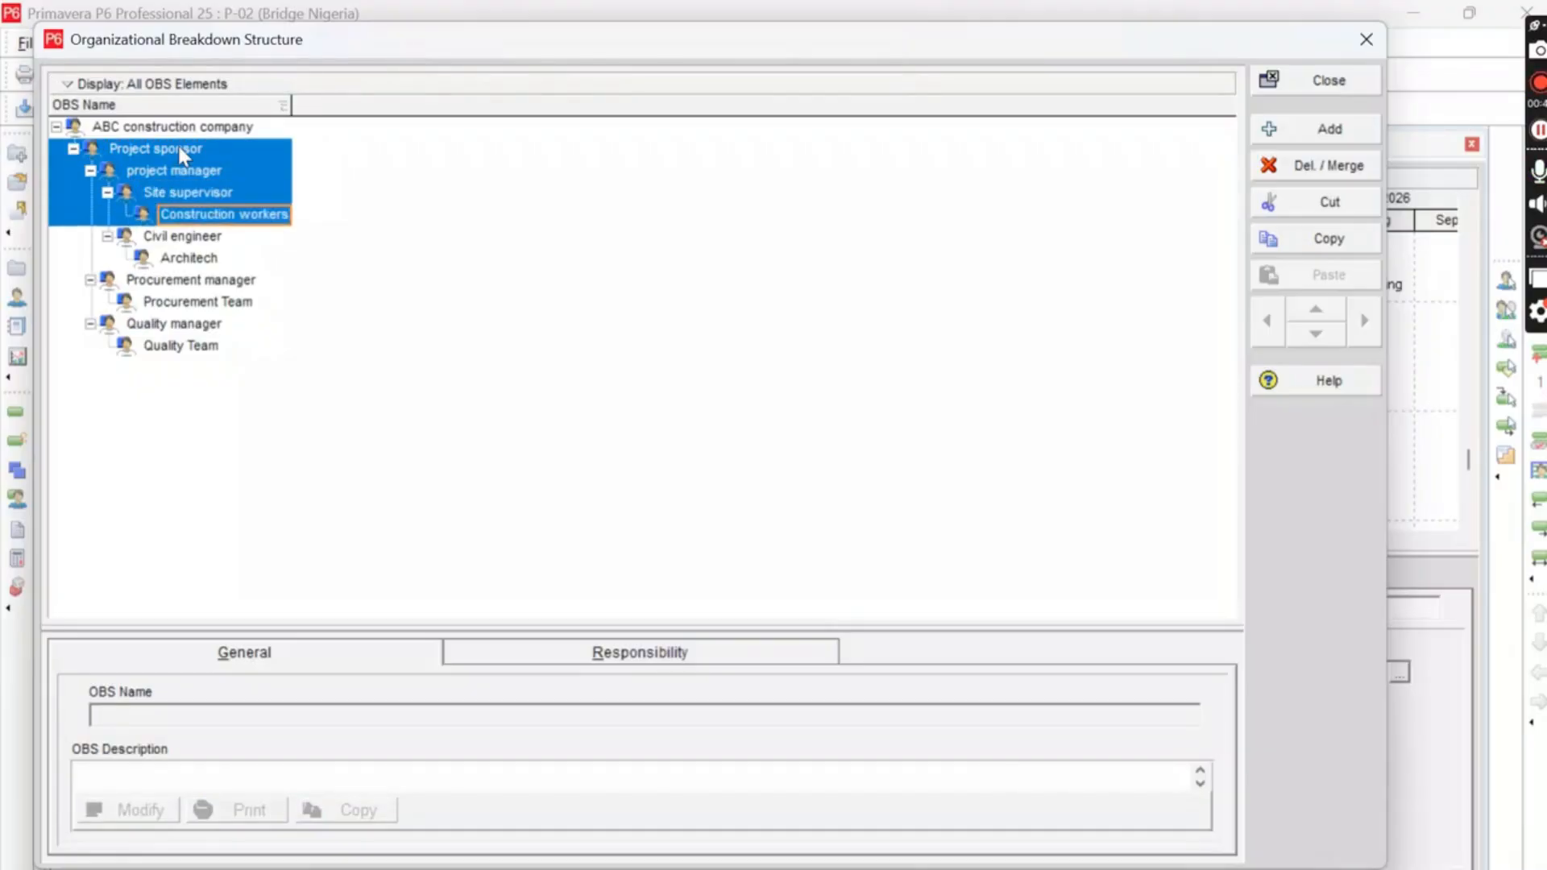
key("shift+Down")
key("shift+Down")
key("shift+Down")
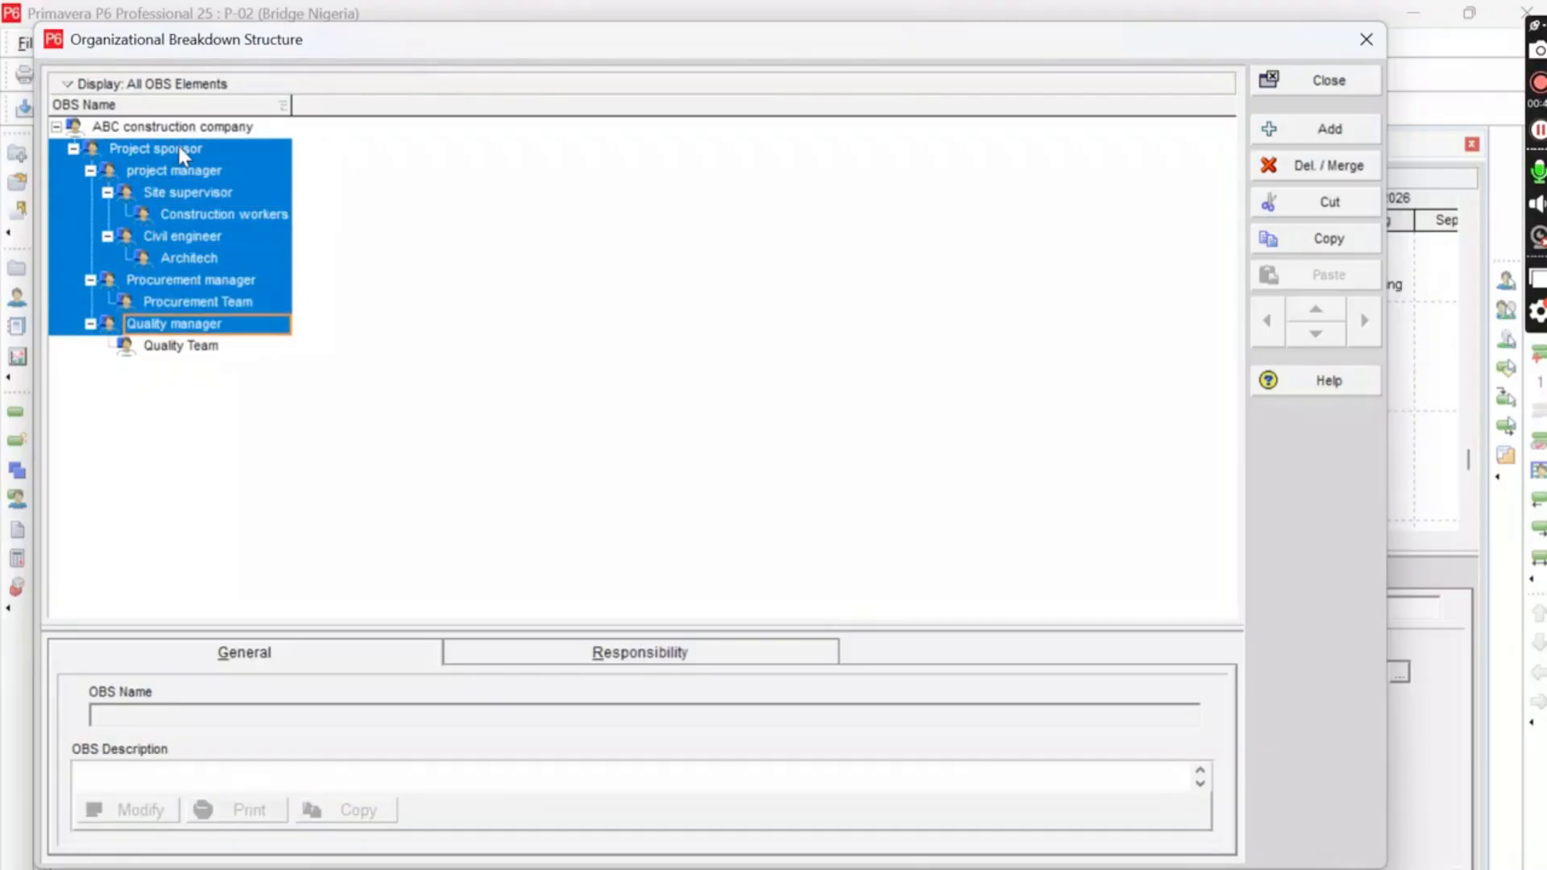
key("shift+Down")
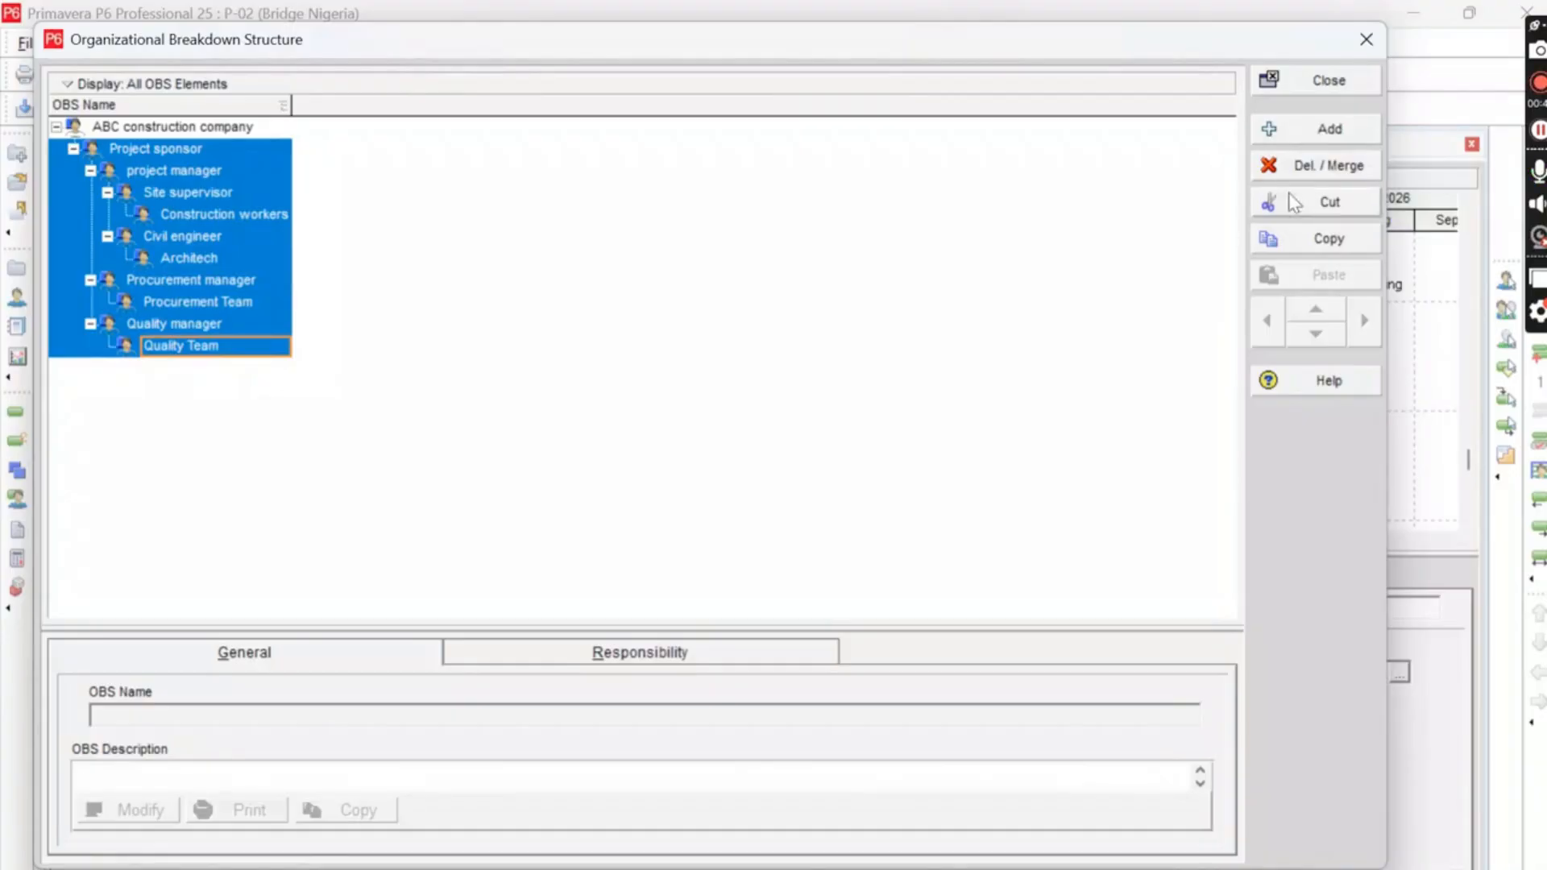
left_click(1321, 167)
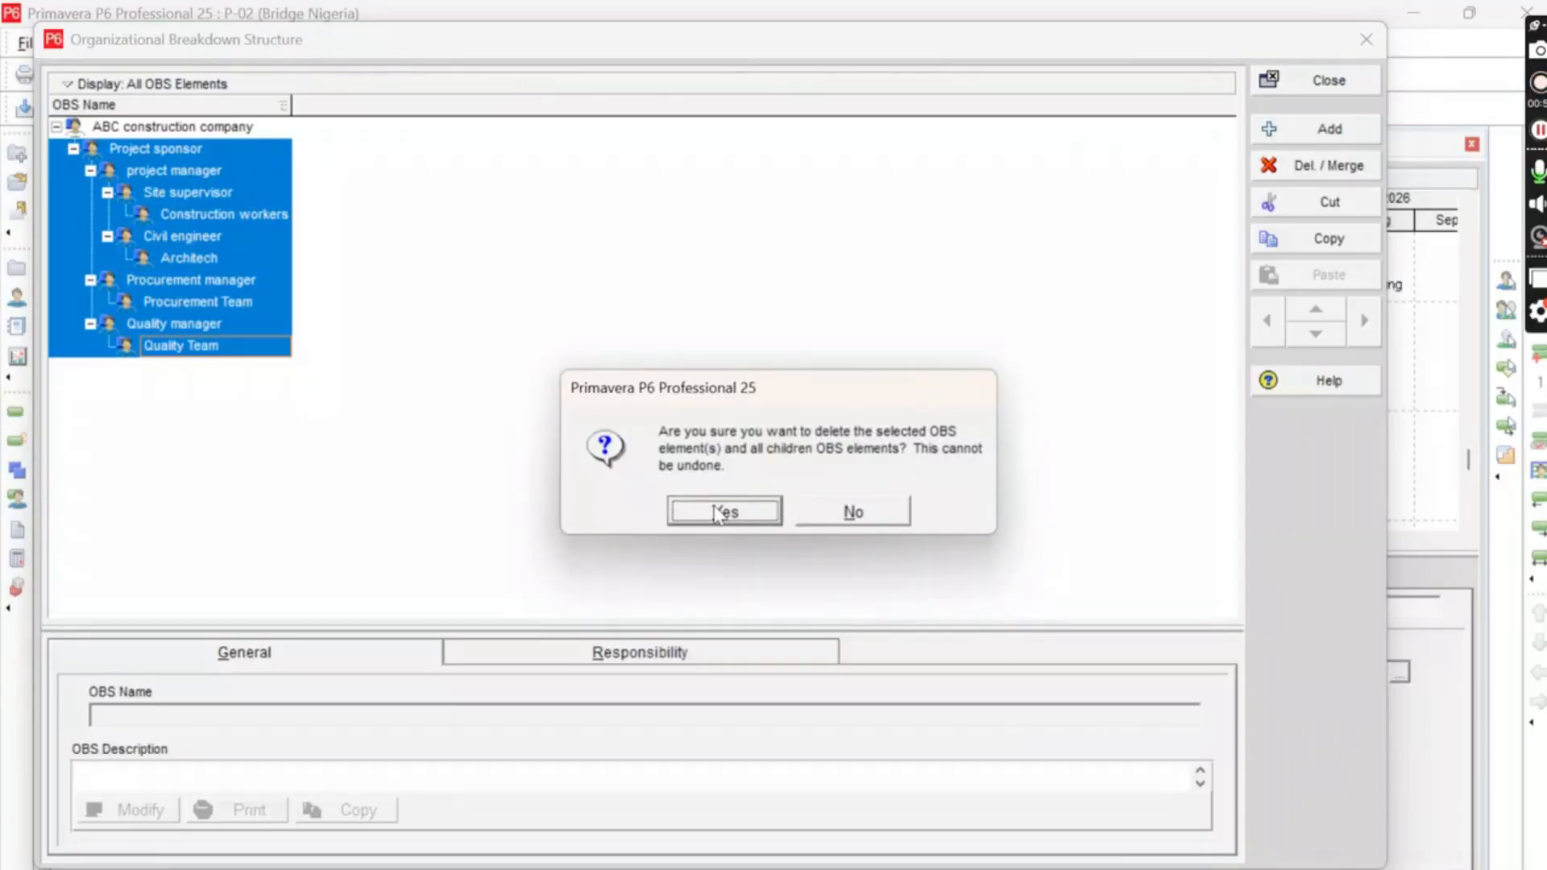
left_click(719, 512)
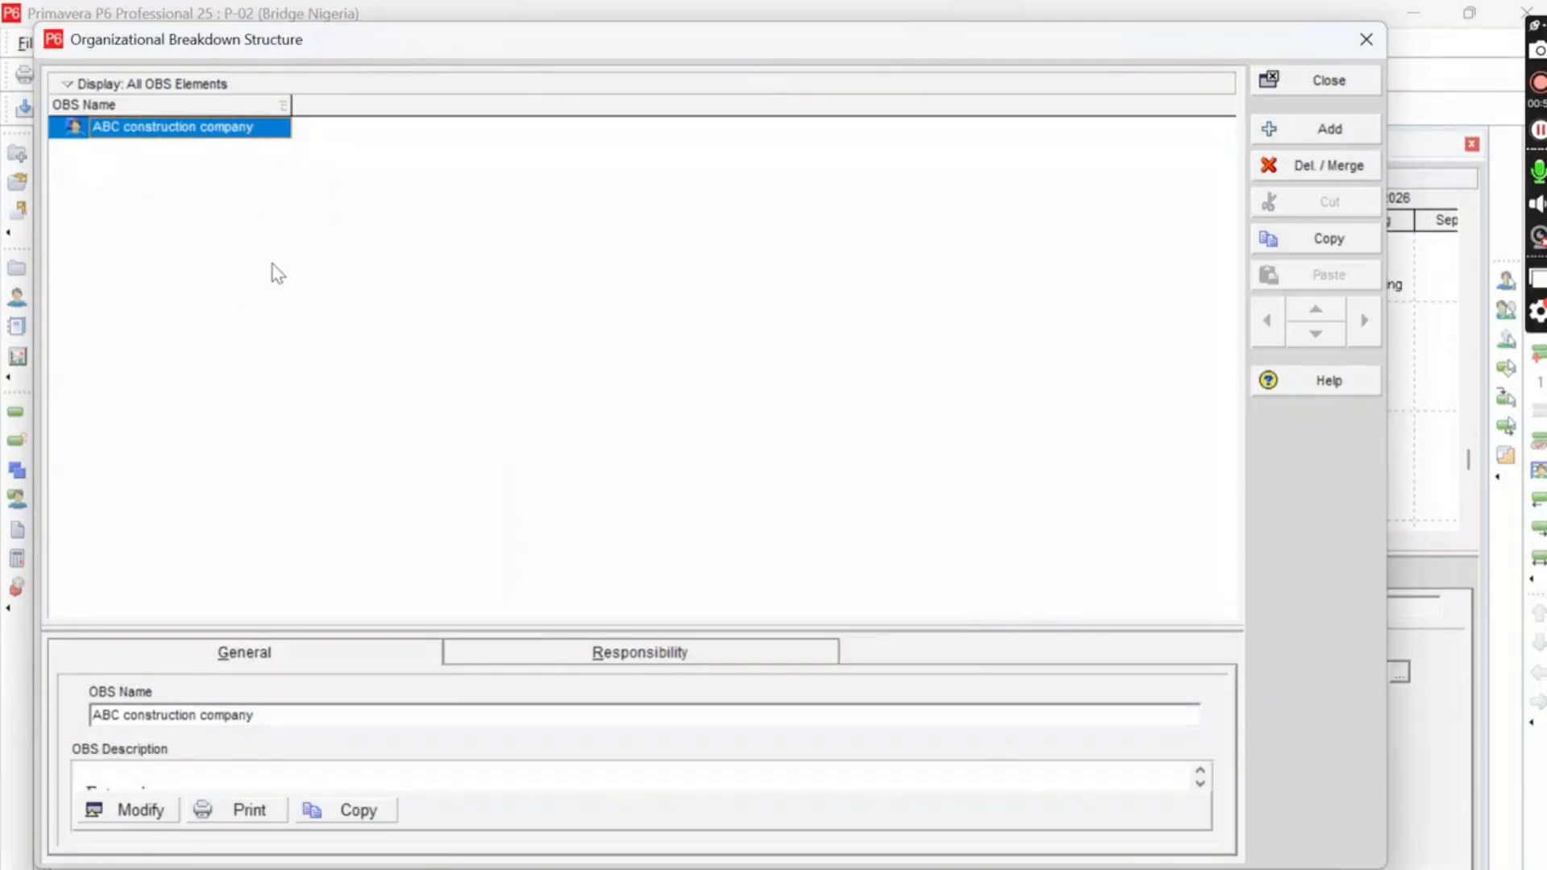
Step: Re-enter the root OBS element's name as "ABC construction company"
left_click(159, 127)
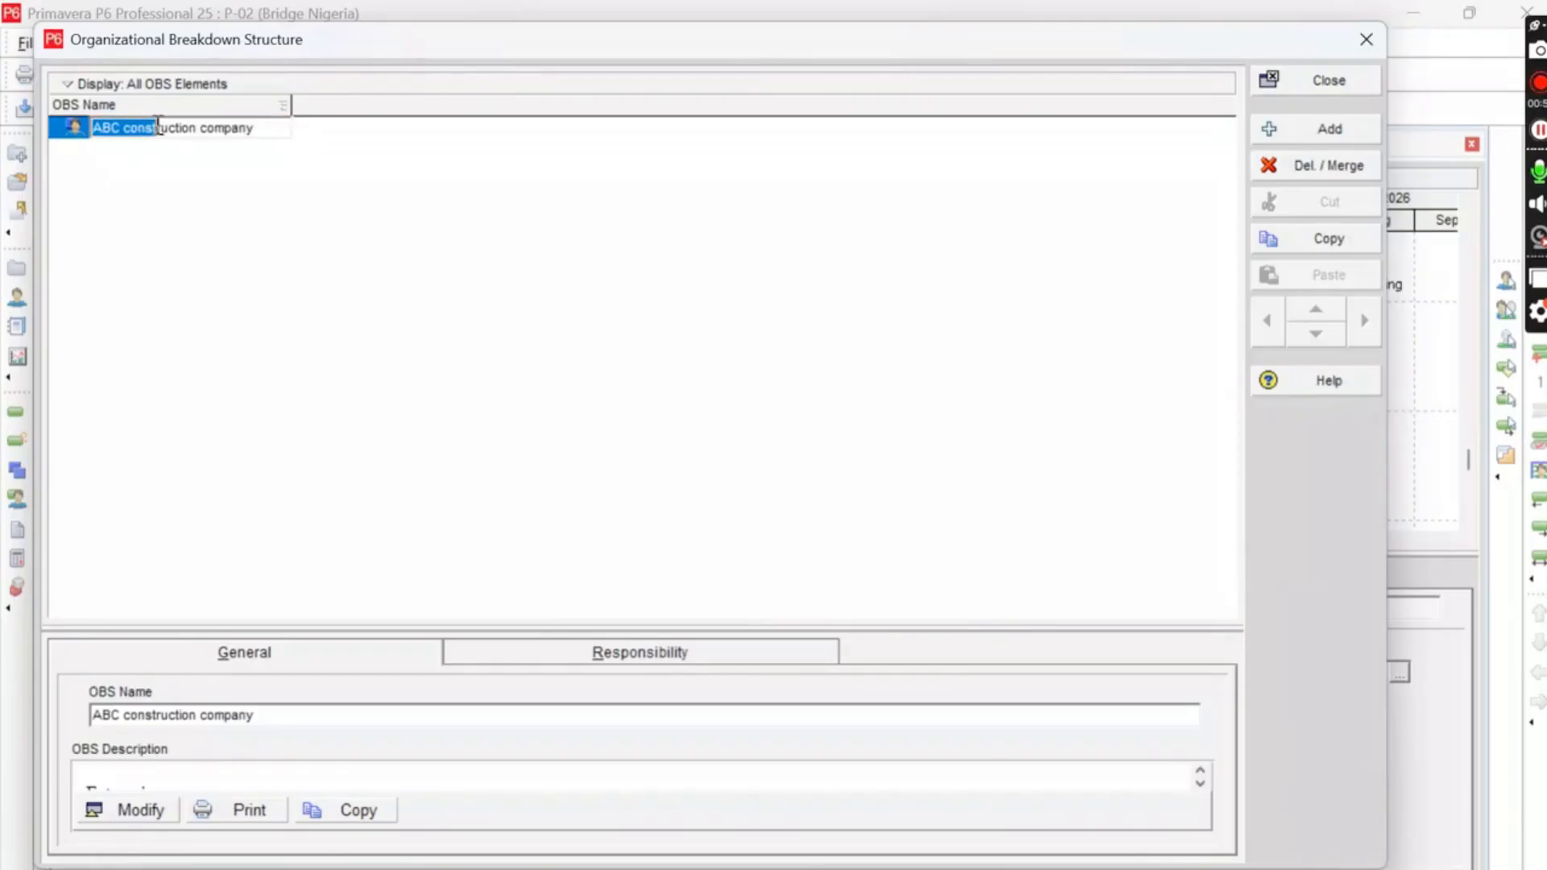
left_click(254, 127)
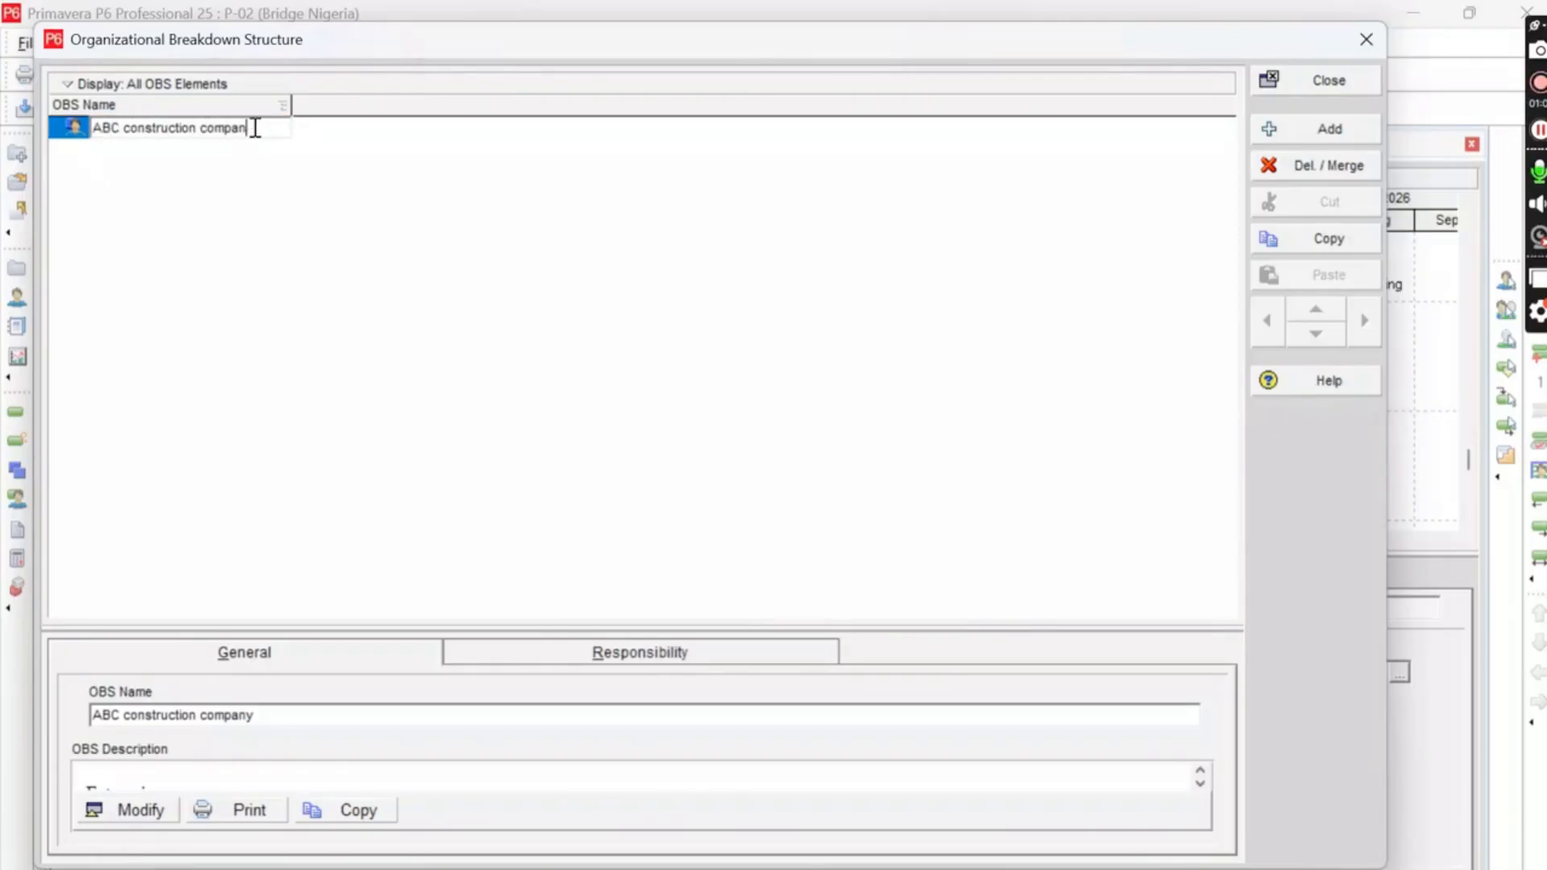
key("BackSpace")
key("BackSpace")
key("BackSpace")
key("BackSpace")
key("BackSpace")
key("BackSpace")
key("BackSpace")
key("BackSpace")
key("BackSpace")
key("BackSpace")
key("BackSpace")
key("BackSpace")
key("BackSpace")
key("BackSpace")
key("BackSpace")
key("BackSpace")
key("BackSpace")
key("BackSpace")
key("BackSpace")
key("BackSpace")
type("A")
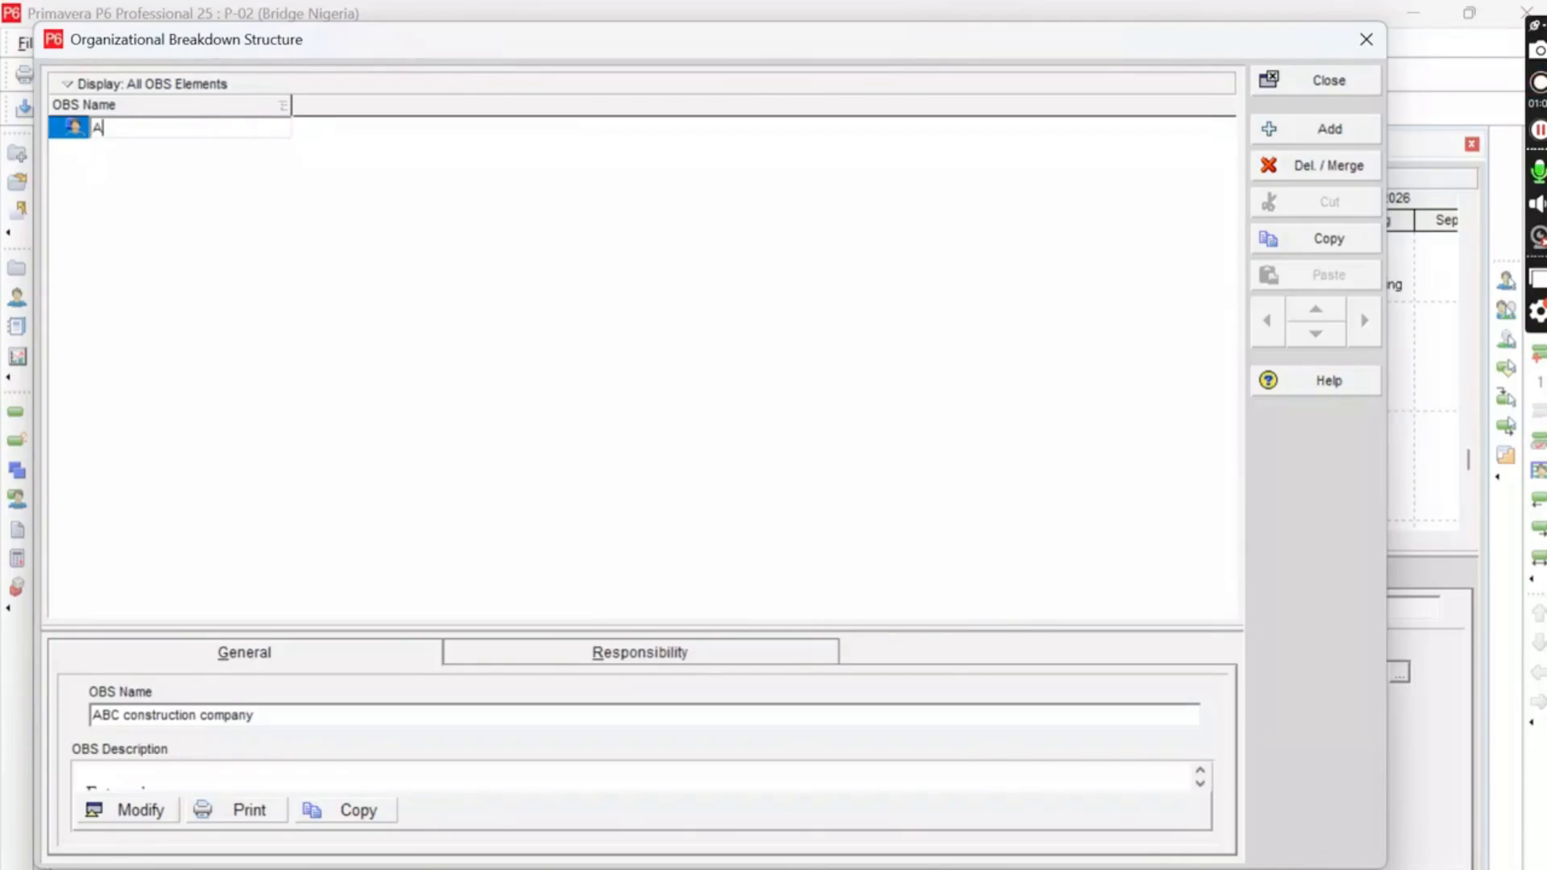
type("BC construction co")
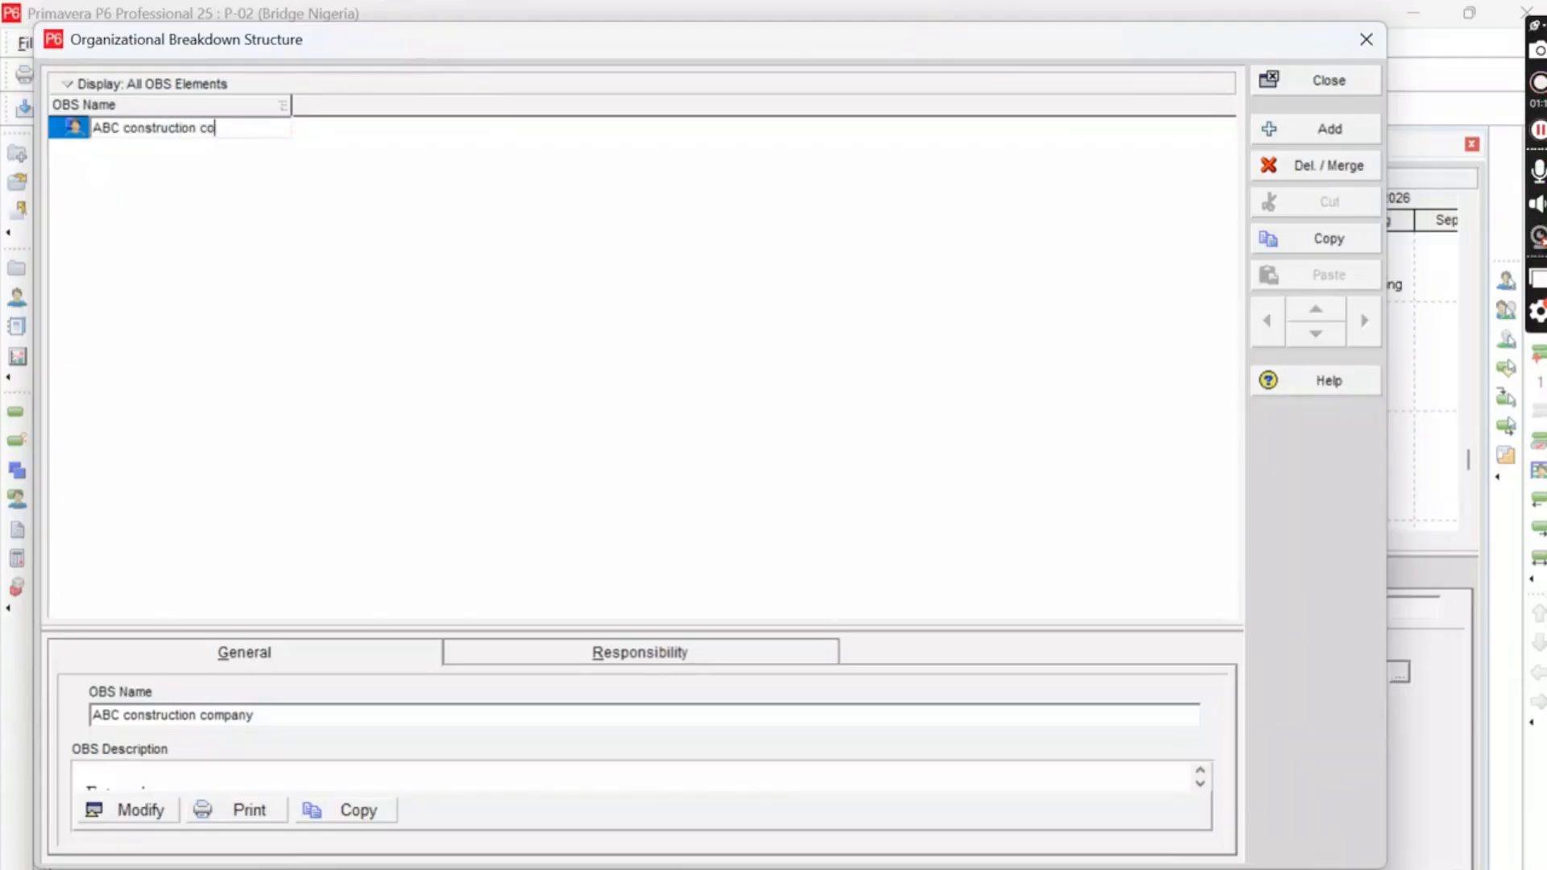
type("mpany")
key("Return")
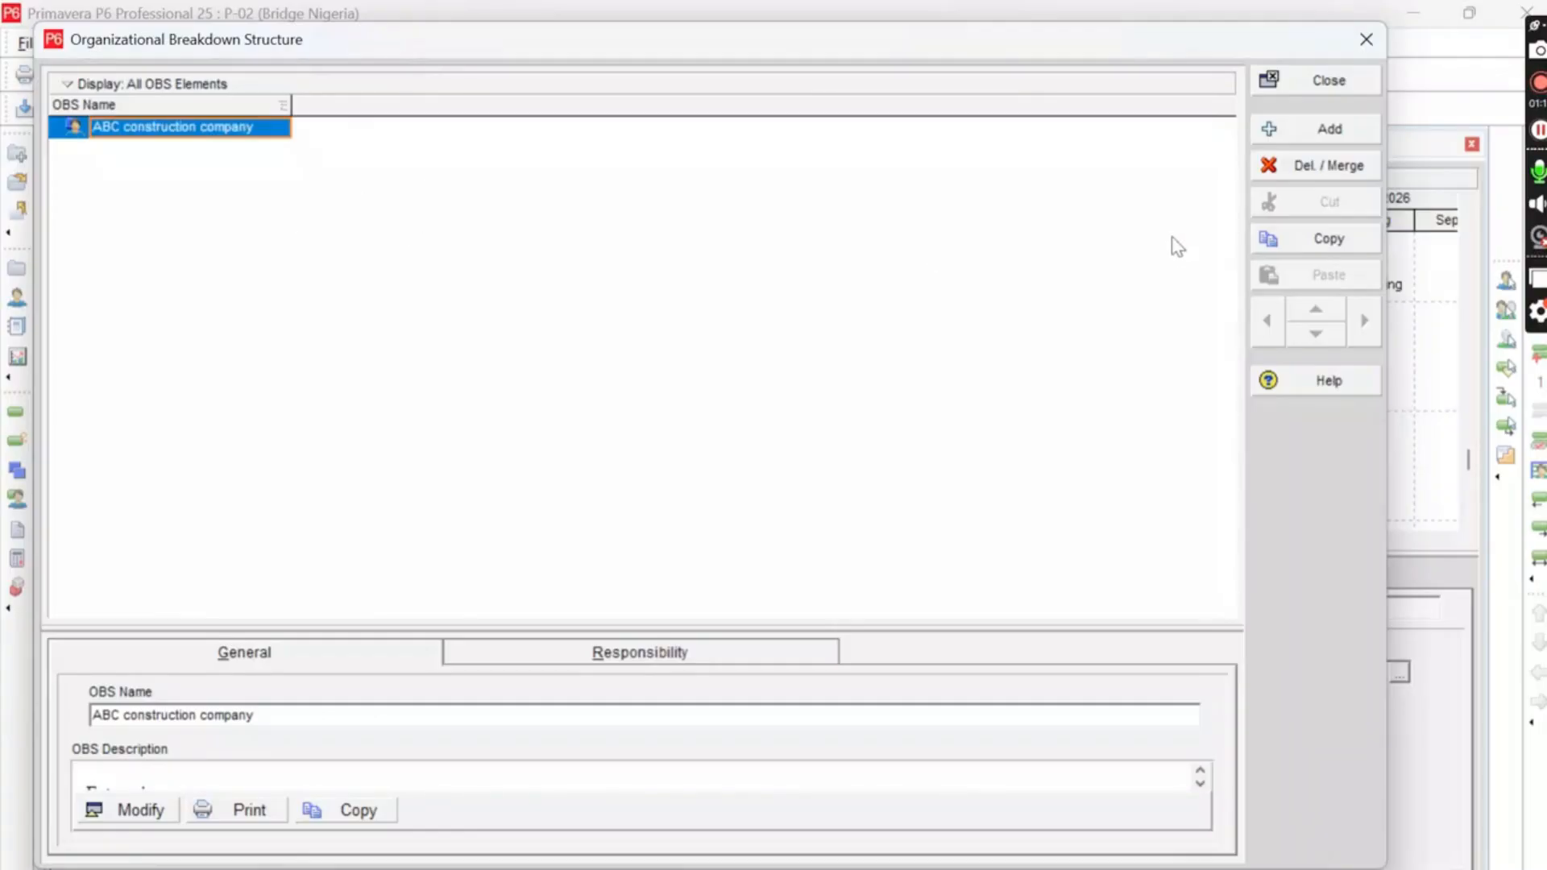
Step: Add an OBS element named "Project sponsor" under ABC construction company
left_click(1309, 128)
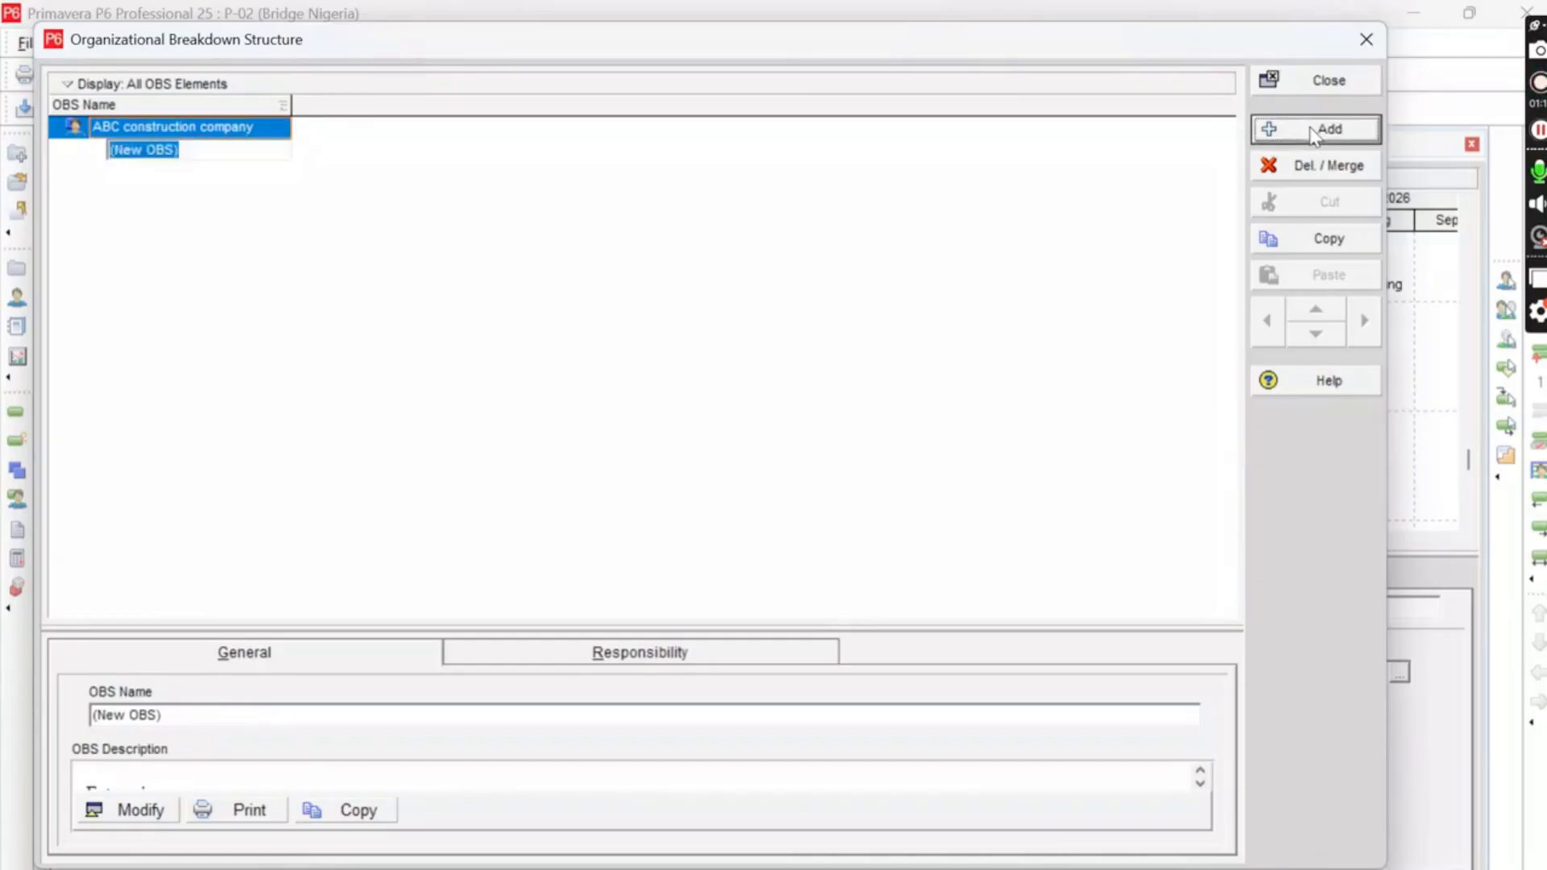
left_click(199, 143)
key("BackSpace")
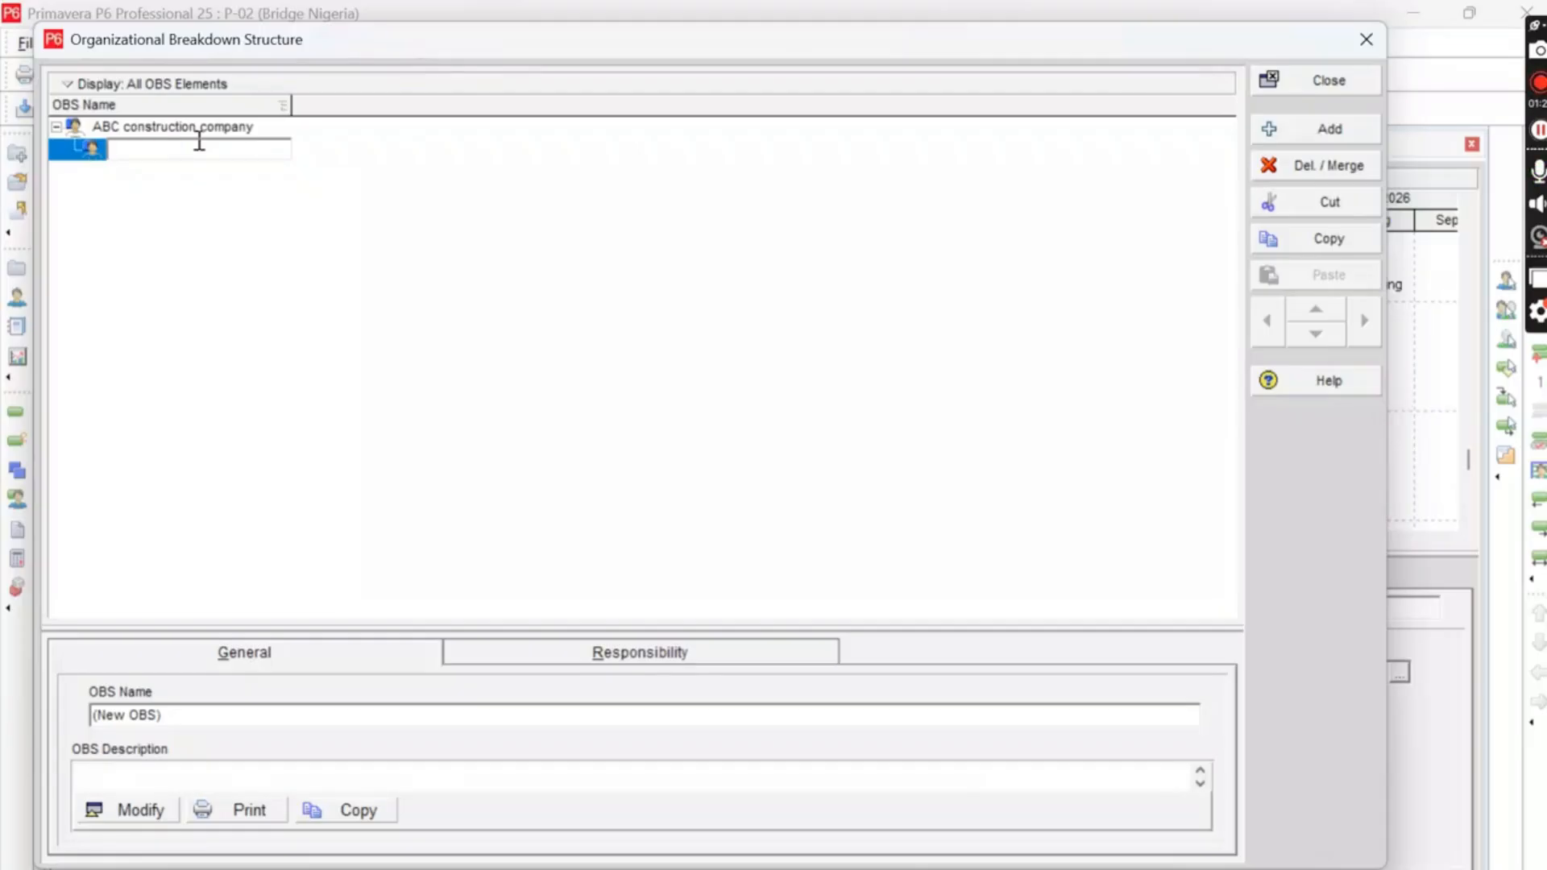
type("Project sponsor")
key("Return")
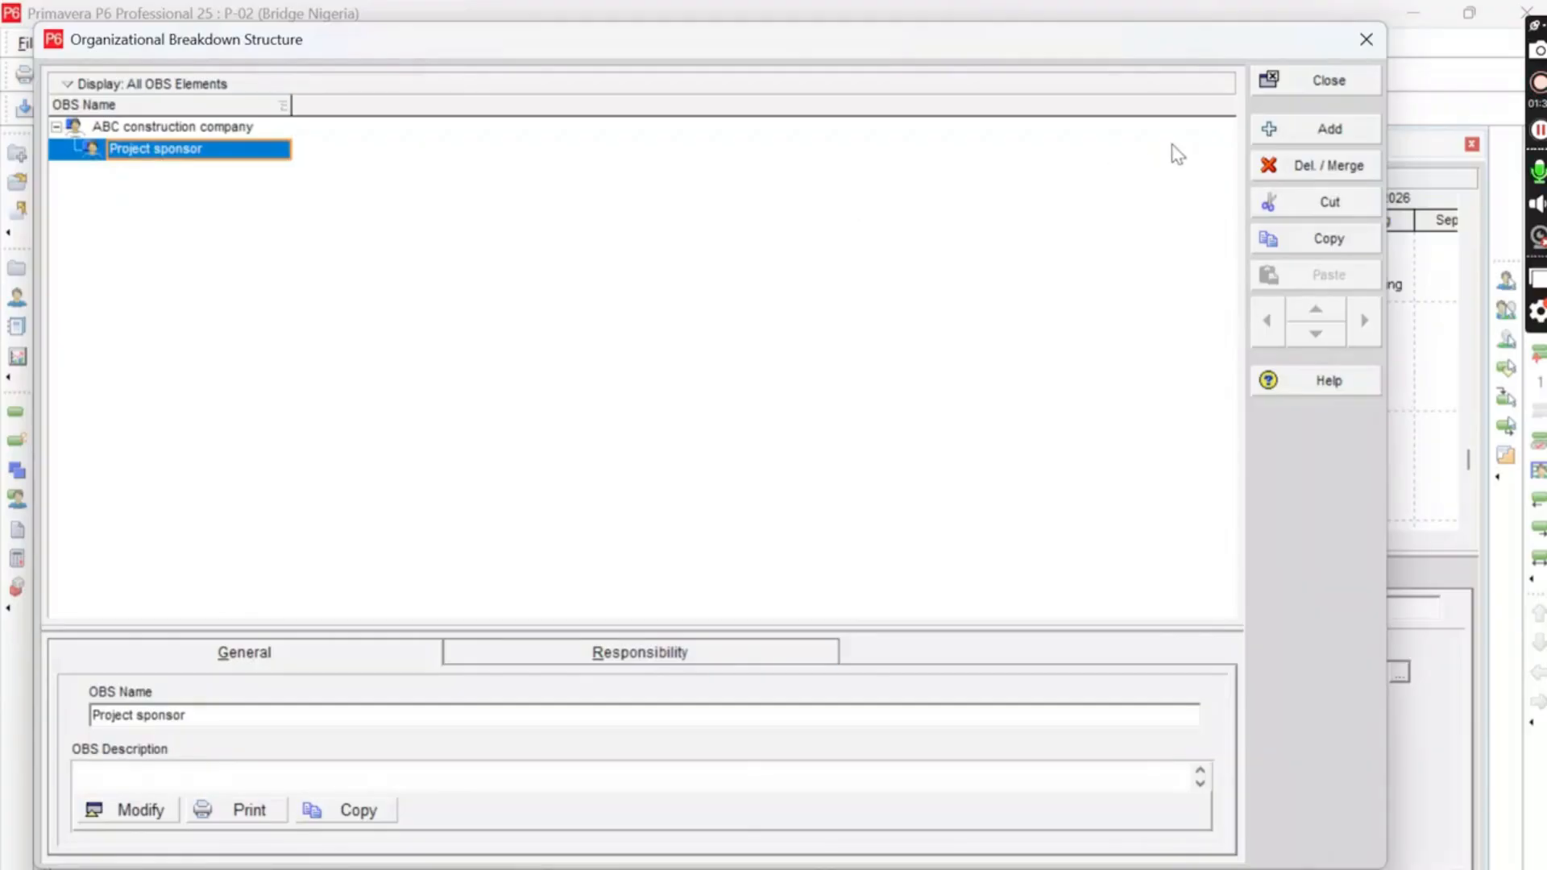
Step: Add an OBS element named "Project manager" and indent it one level under Project sponsor
left_click(1301, 143)
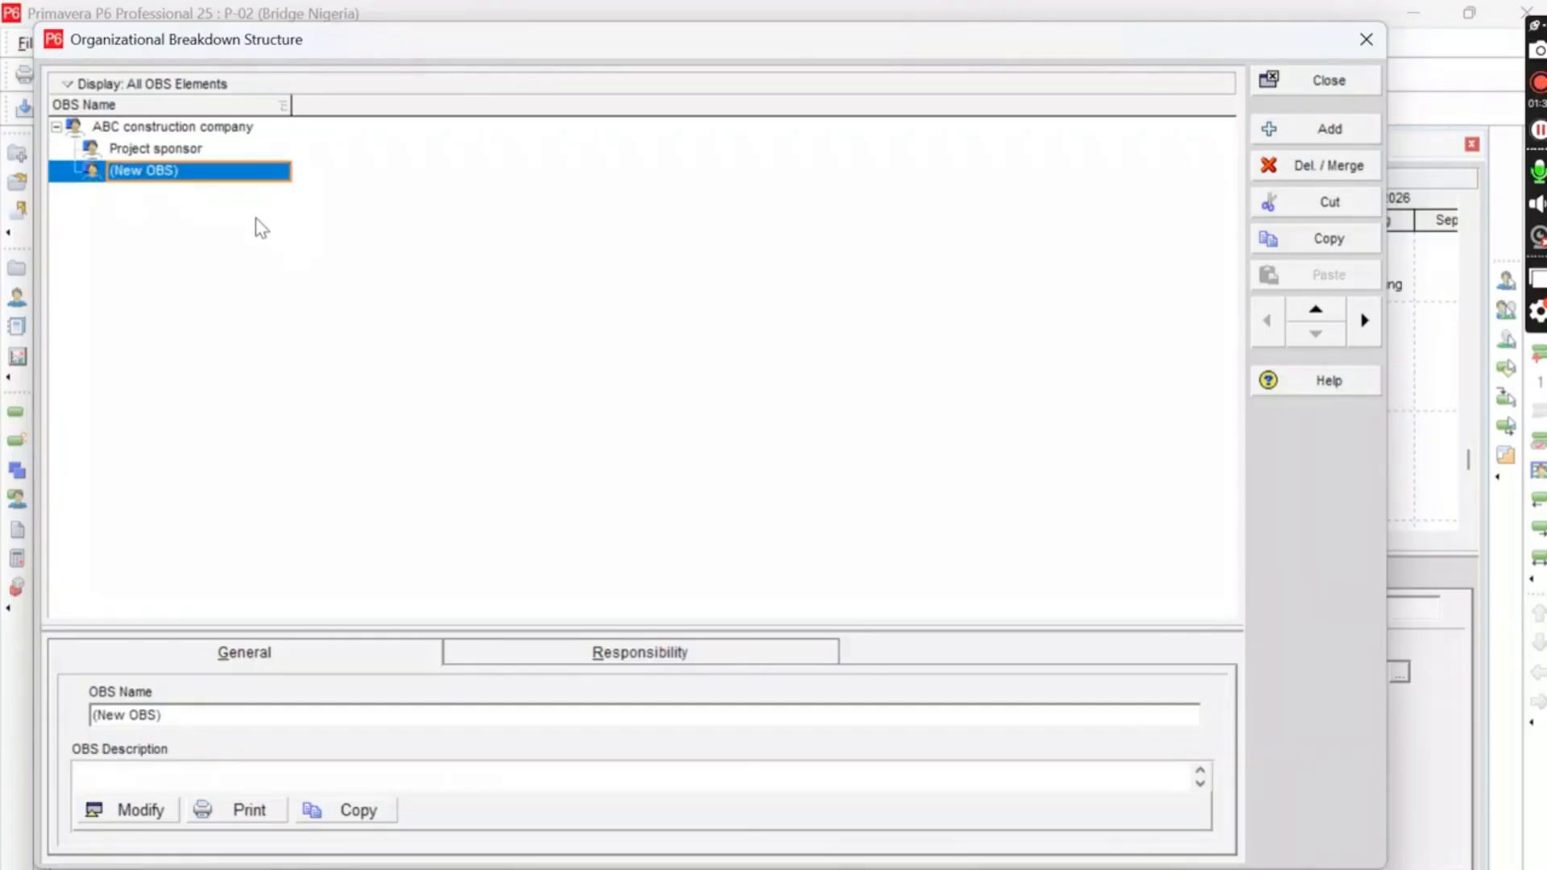
key("BackSpace")
type("Proje")
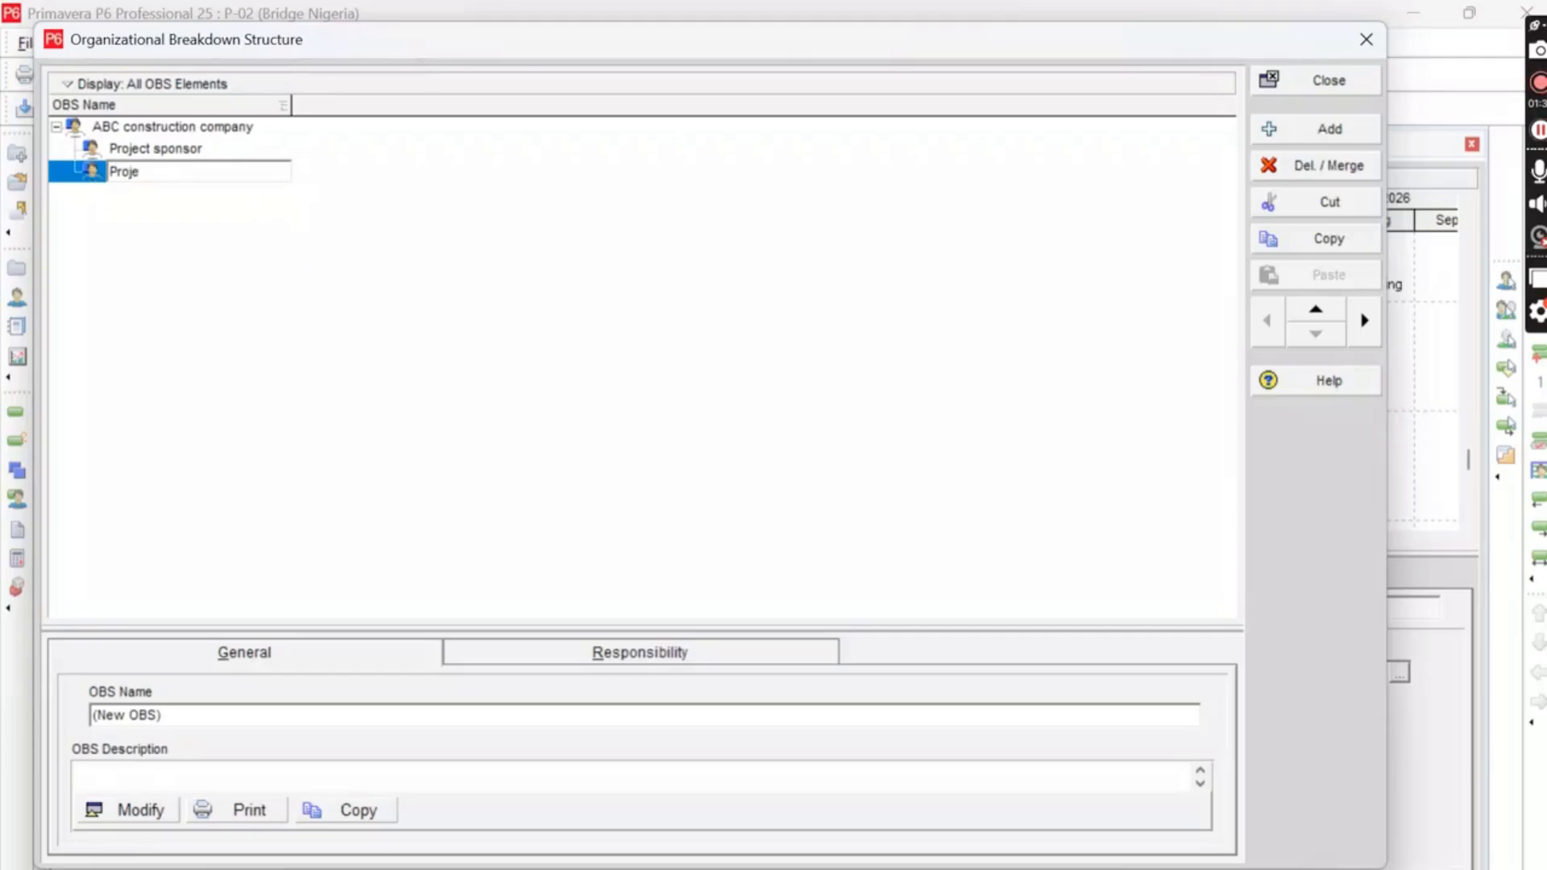
type("ct manager")
key("Return")
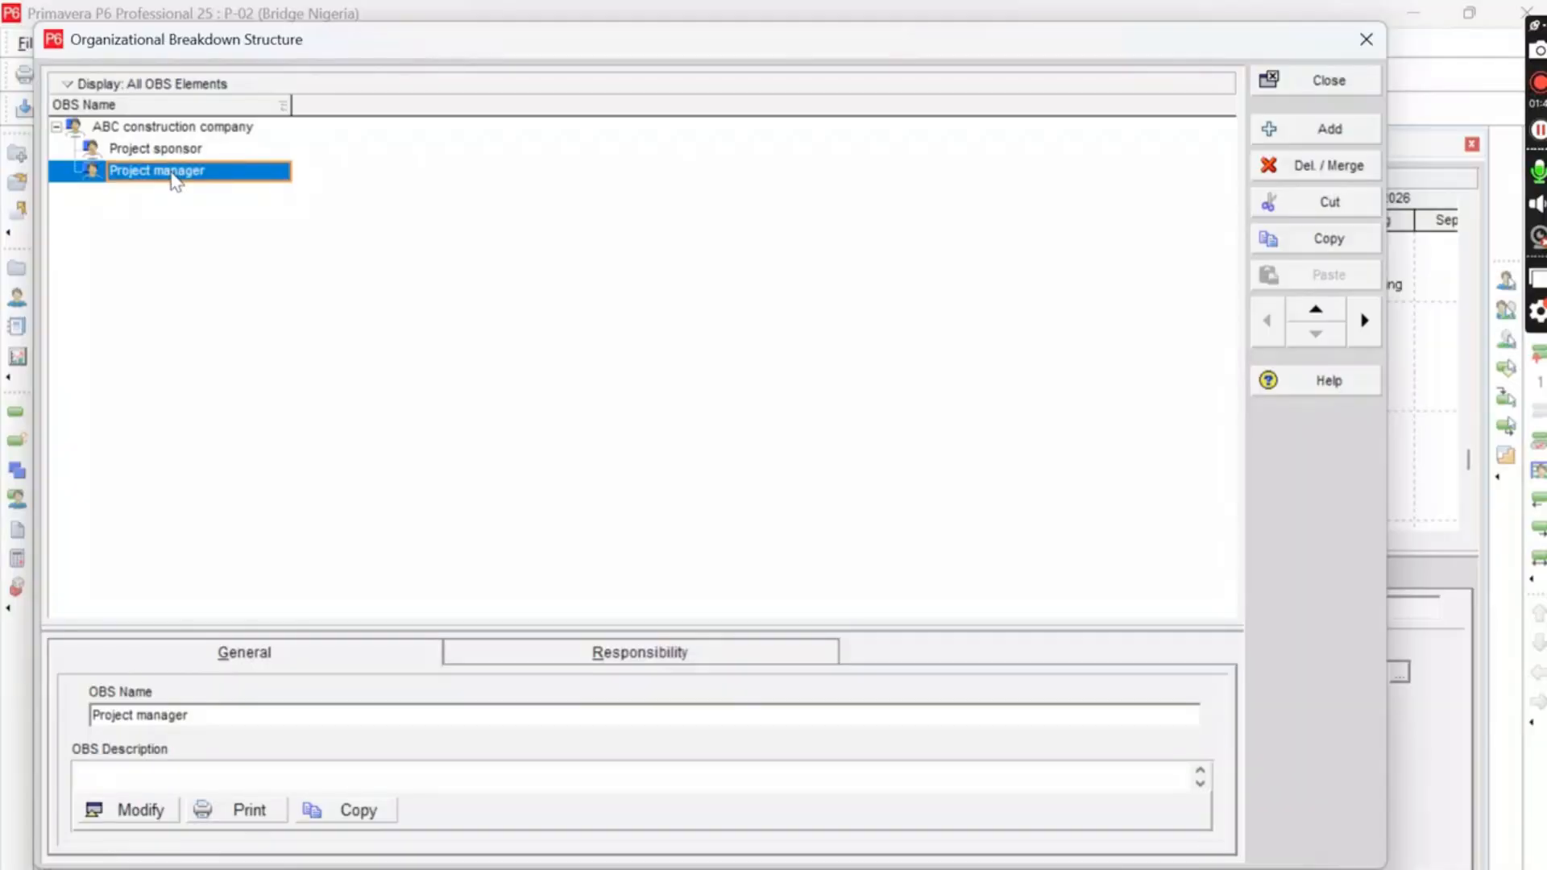
left_click(1369, 326)
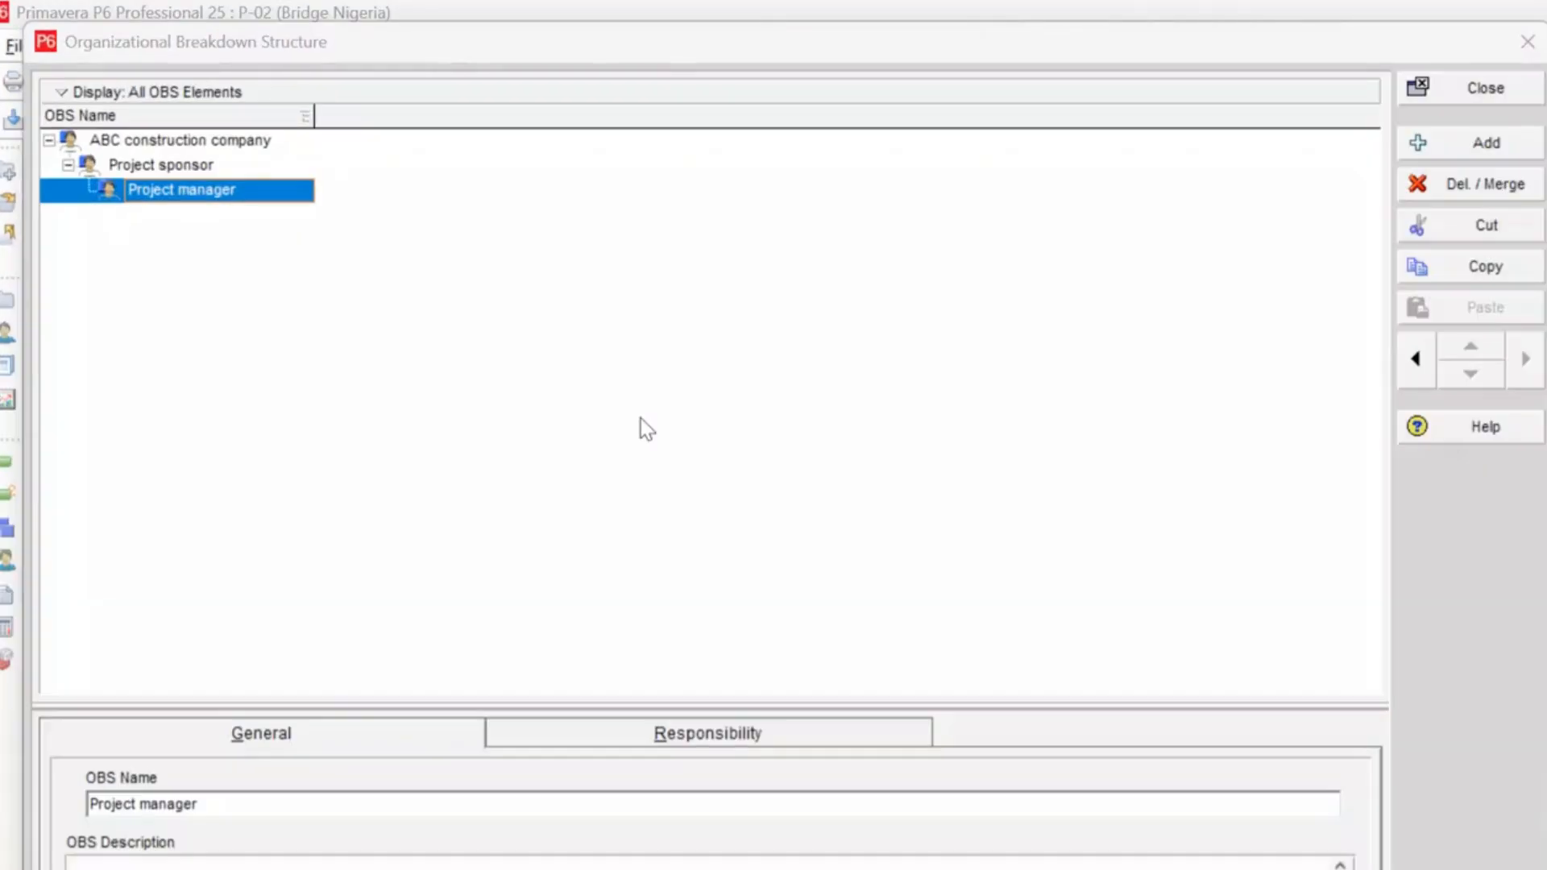
Step: Add an OBS element named "Procurement manager" at the same level as Project manager
left_click(1452, 145)
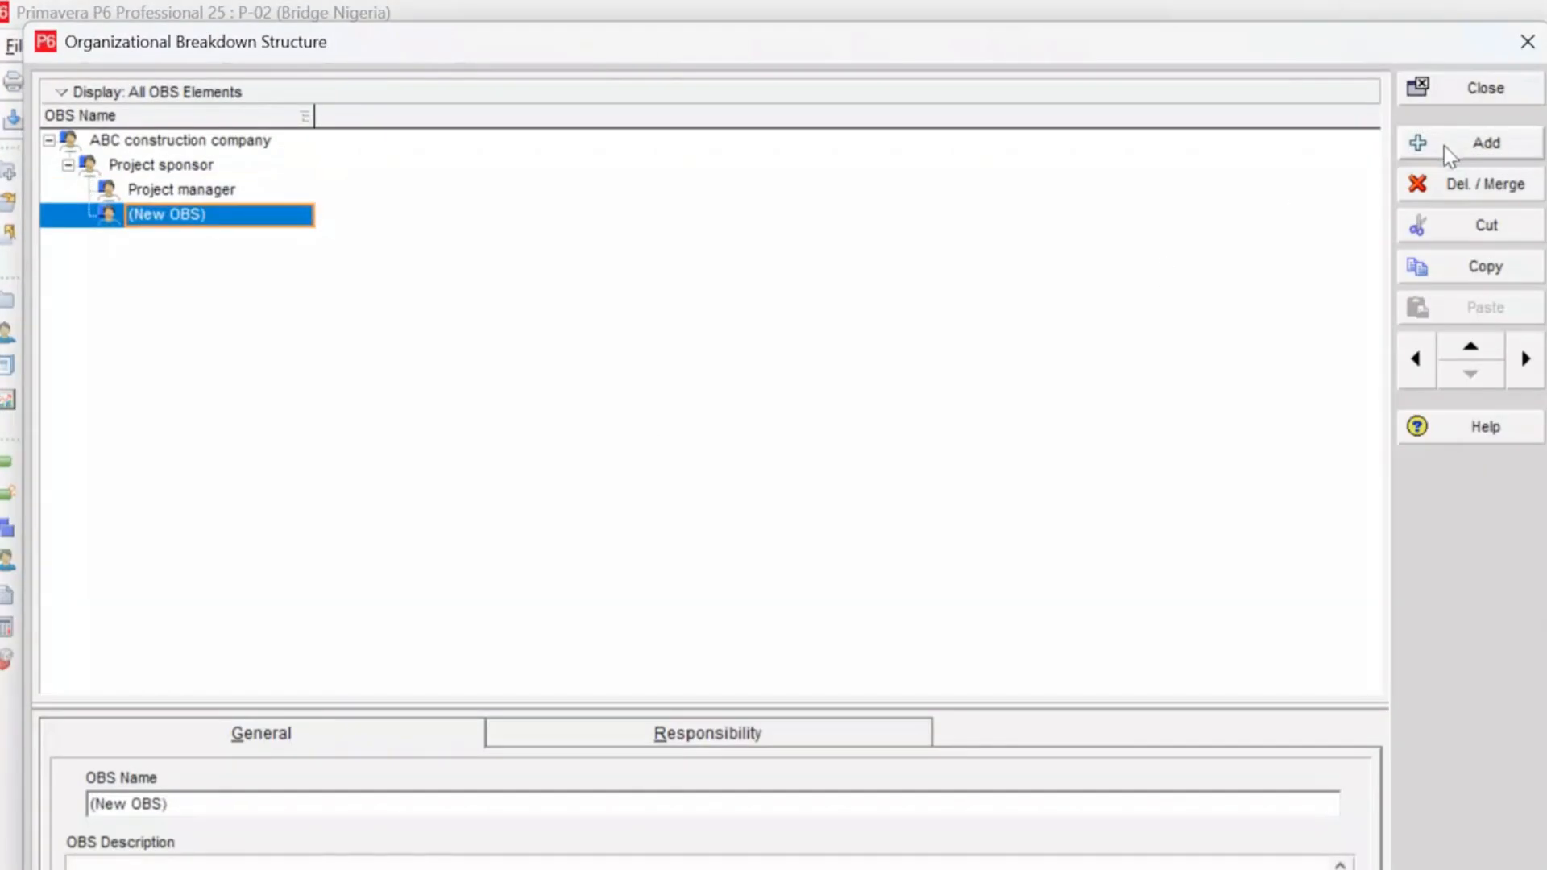
left_click(256, 215)
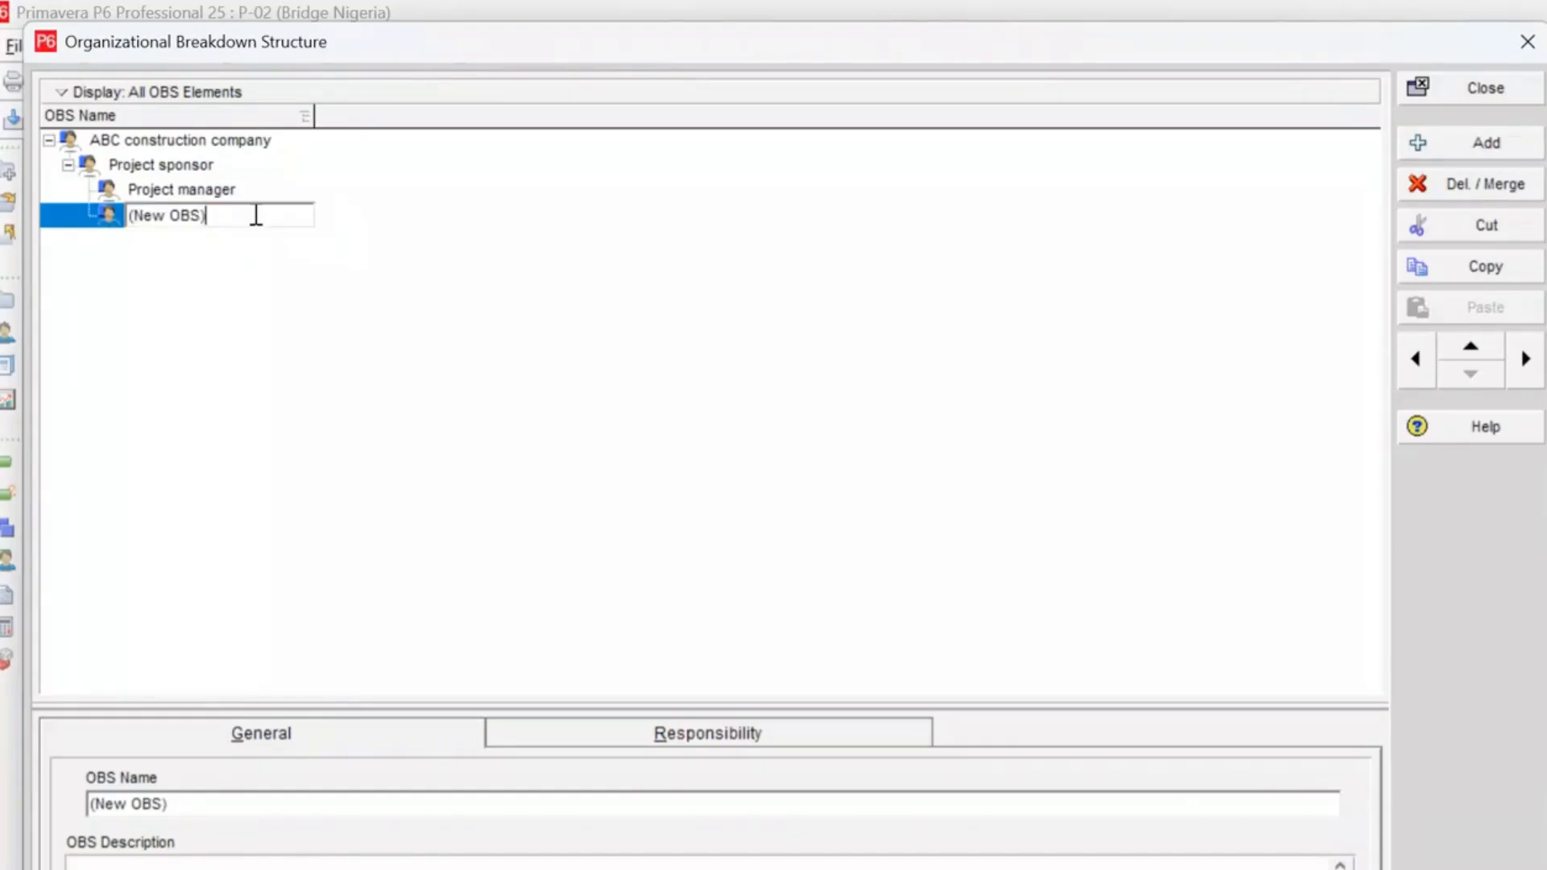
key("BackSpace")
key("BackSpace")
key("BackSpace")
key("BackSpace")
key("BackSpace")
key("BackSpace")
key("BackSpace")
key("BackSpace")
type("Procurement manager")
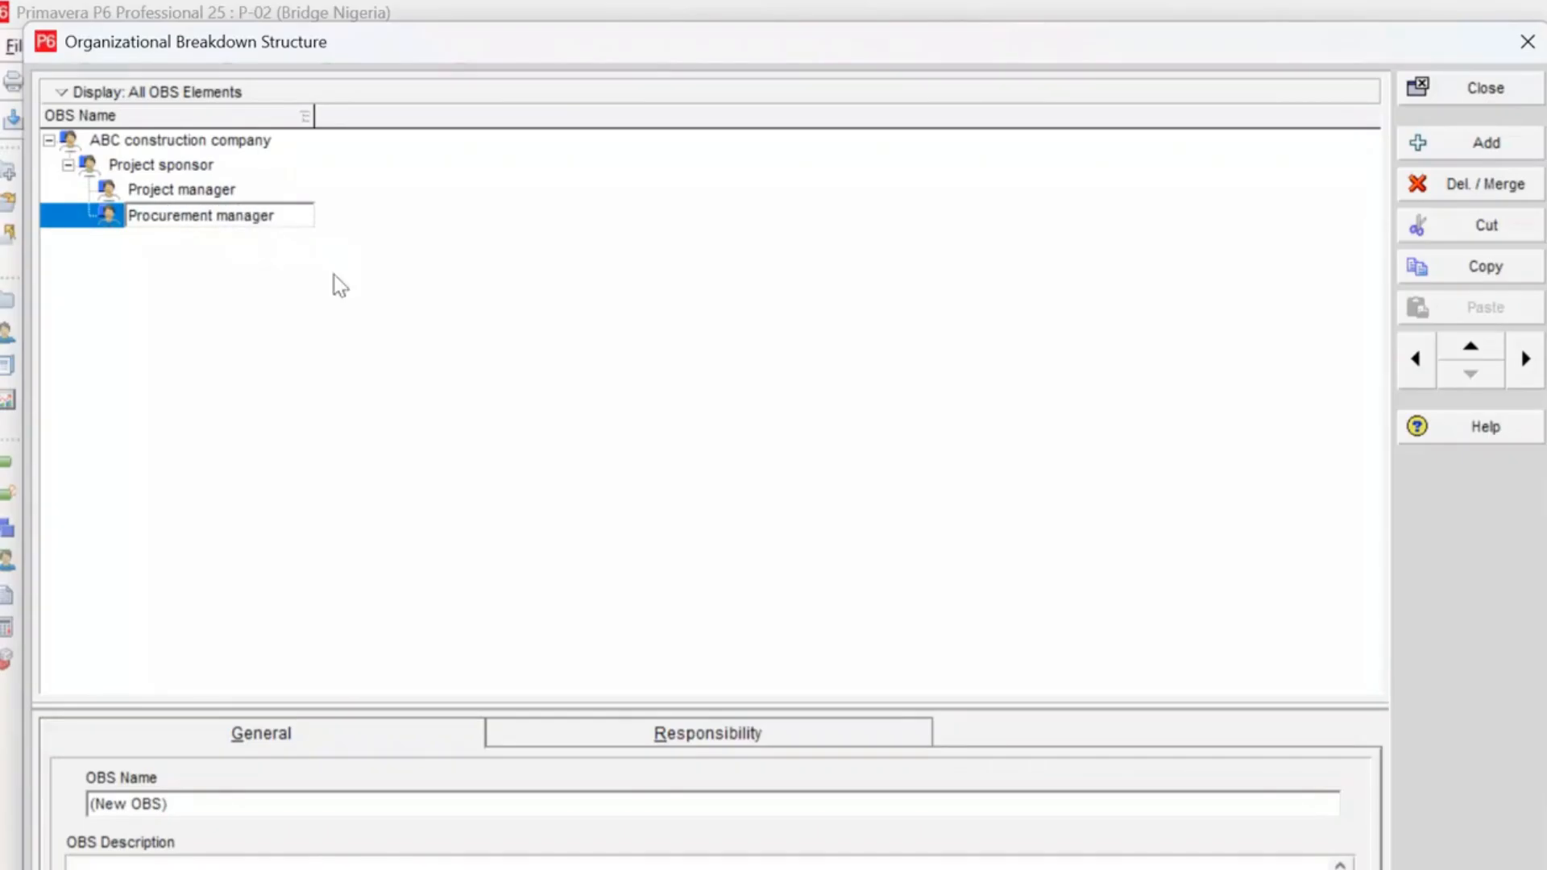
key("Return")
Step: Add an OBS element named "Quality manager" at the same level, following Procurement manager
left_click(1477, 150)
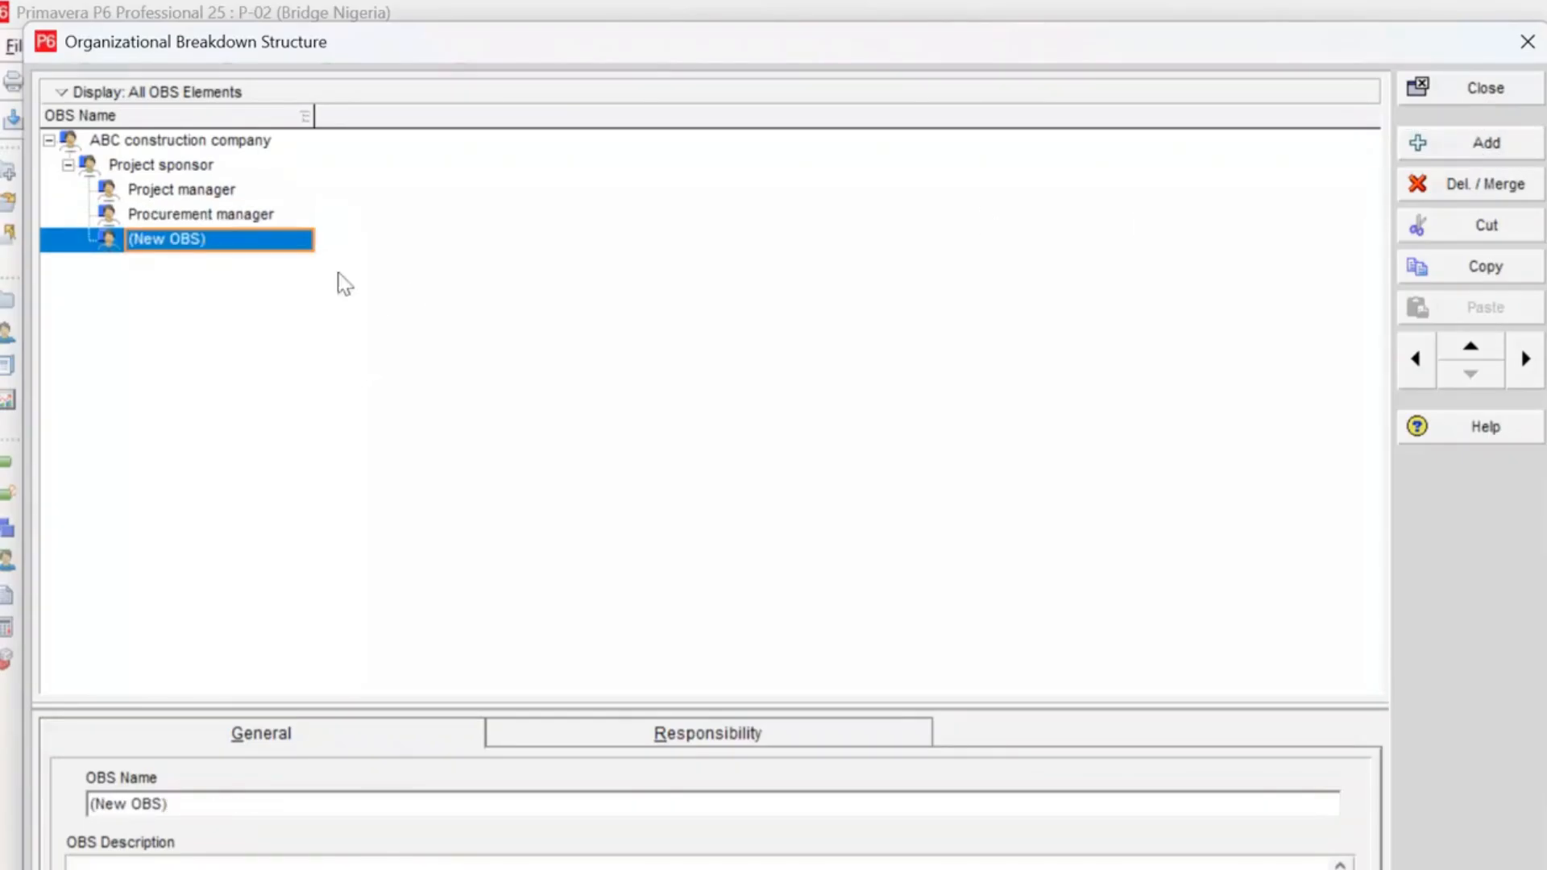
left_click(219, 240)
type("Quali")
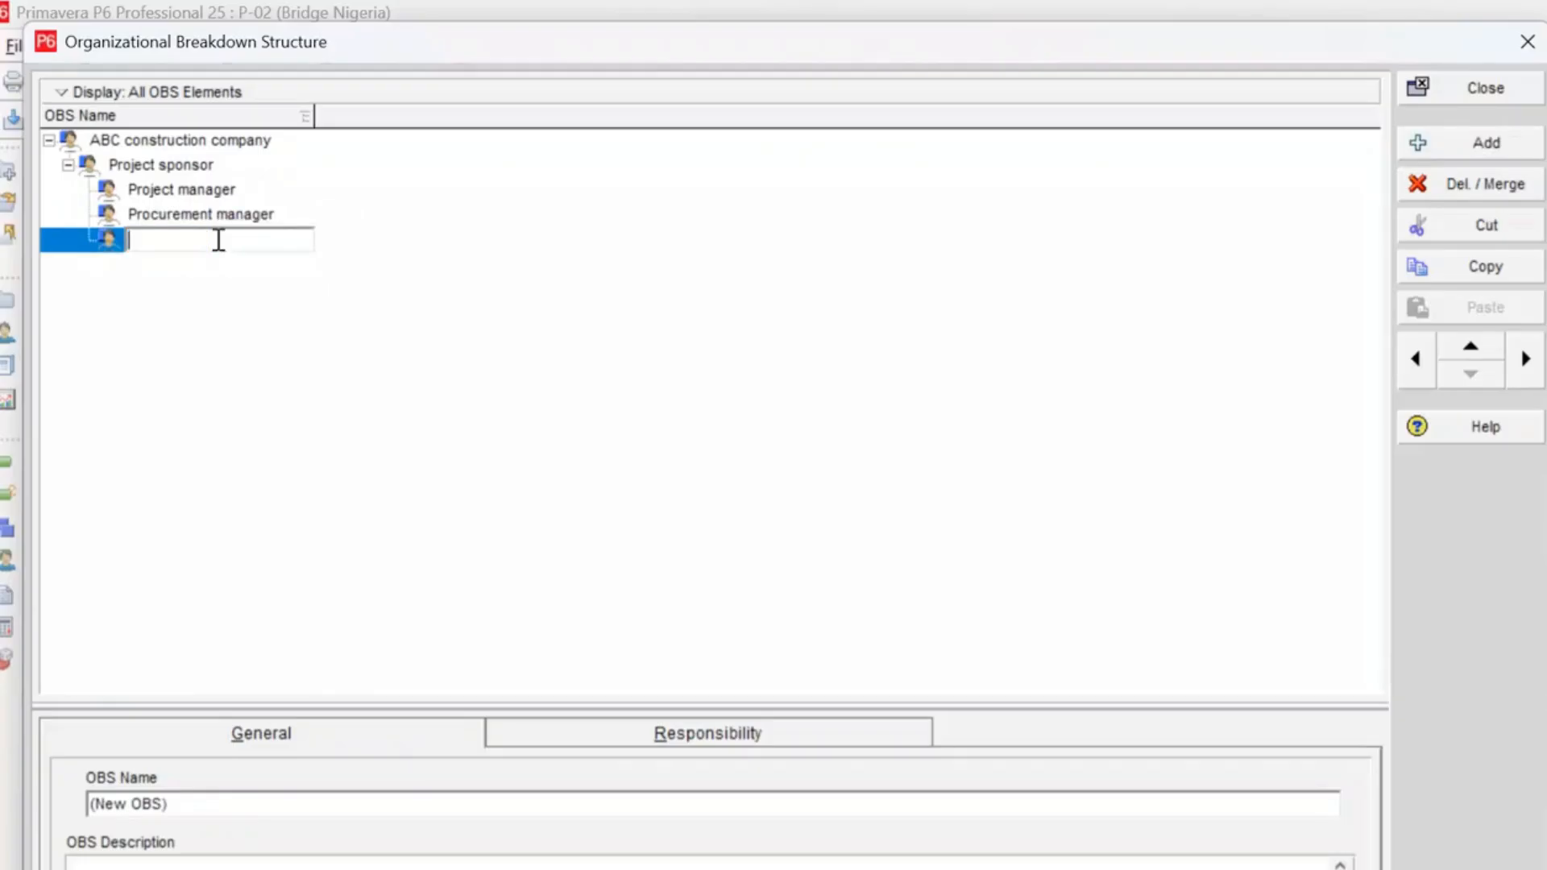
type("ty manager")
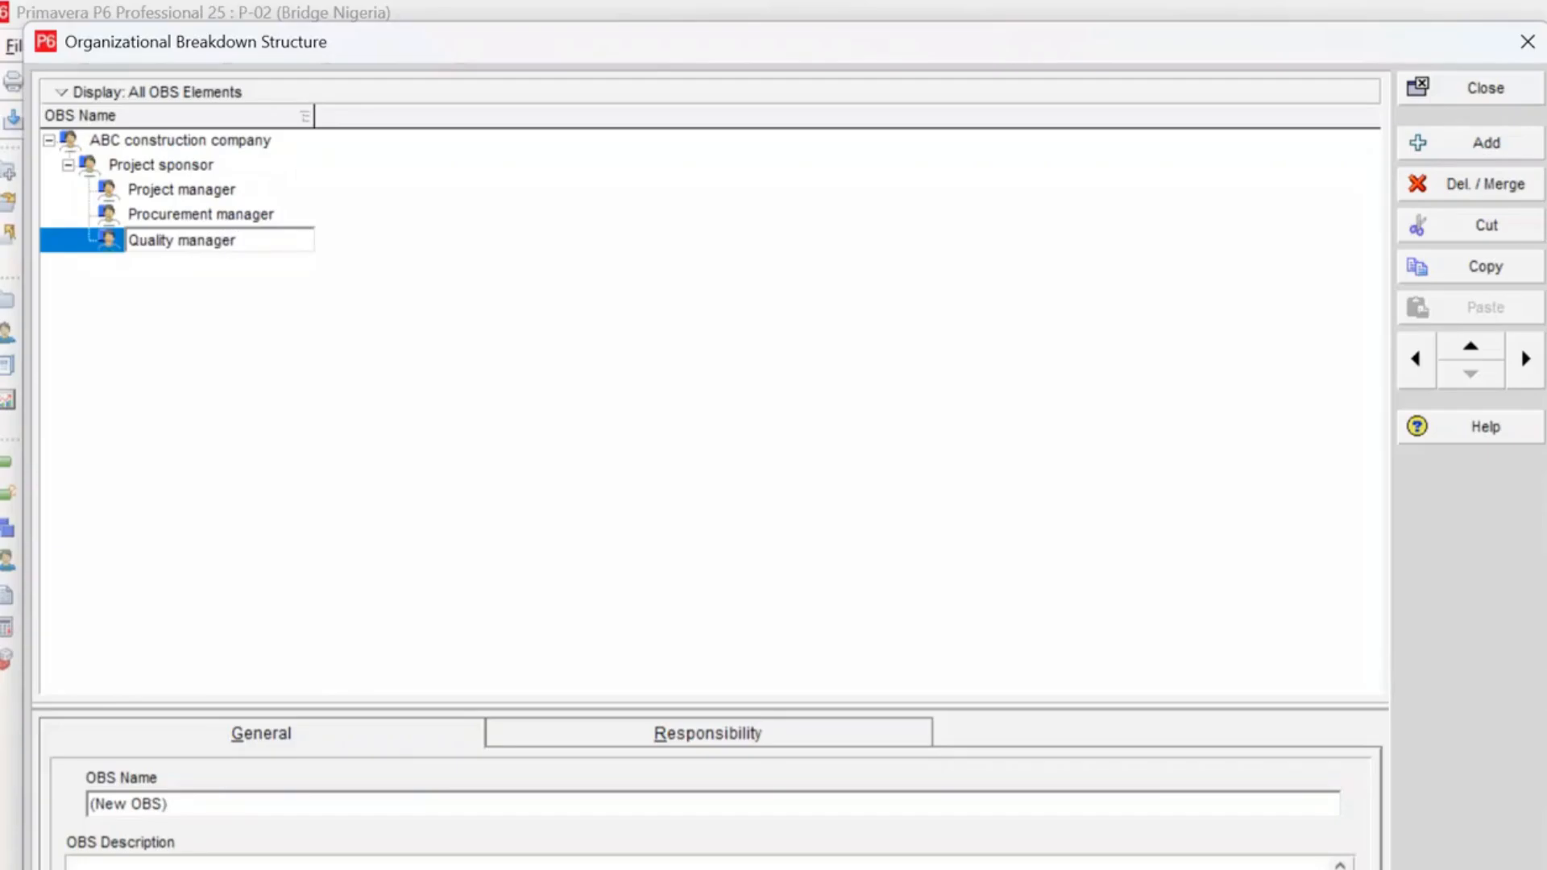
key("Return")
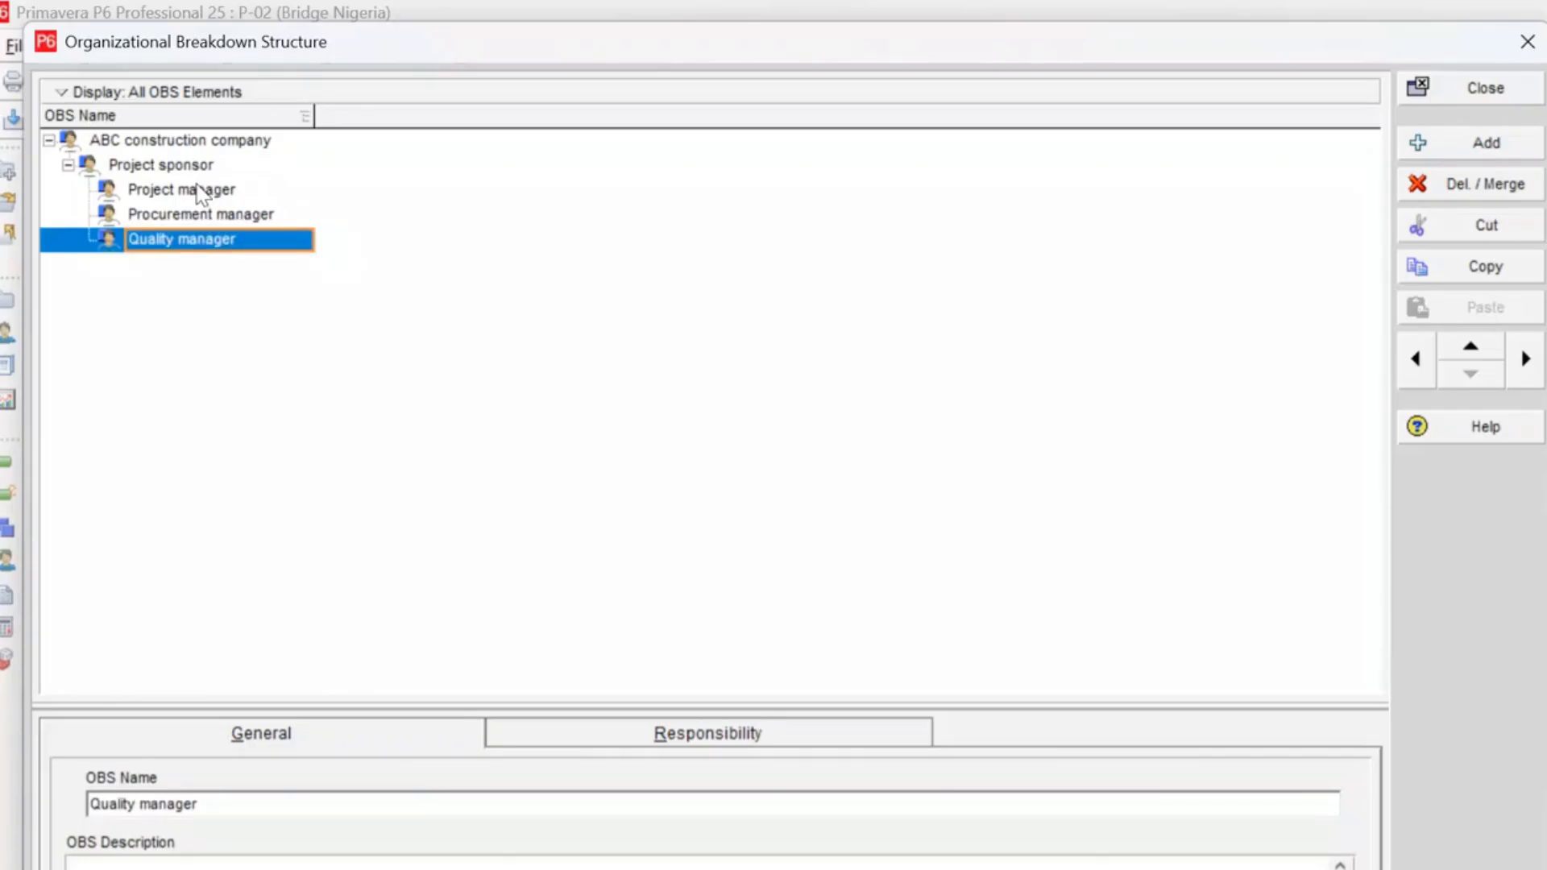
left_click(164, 166)
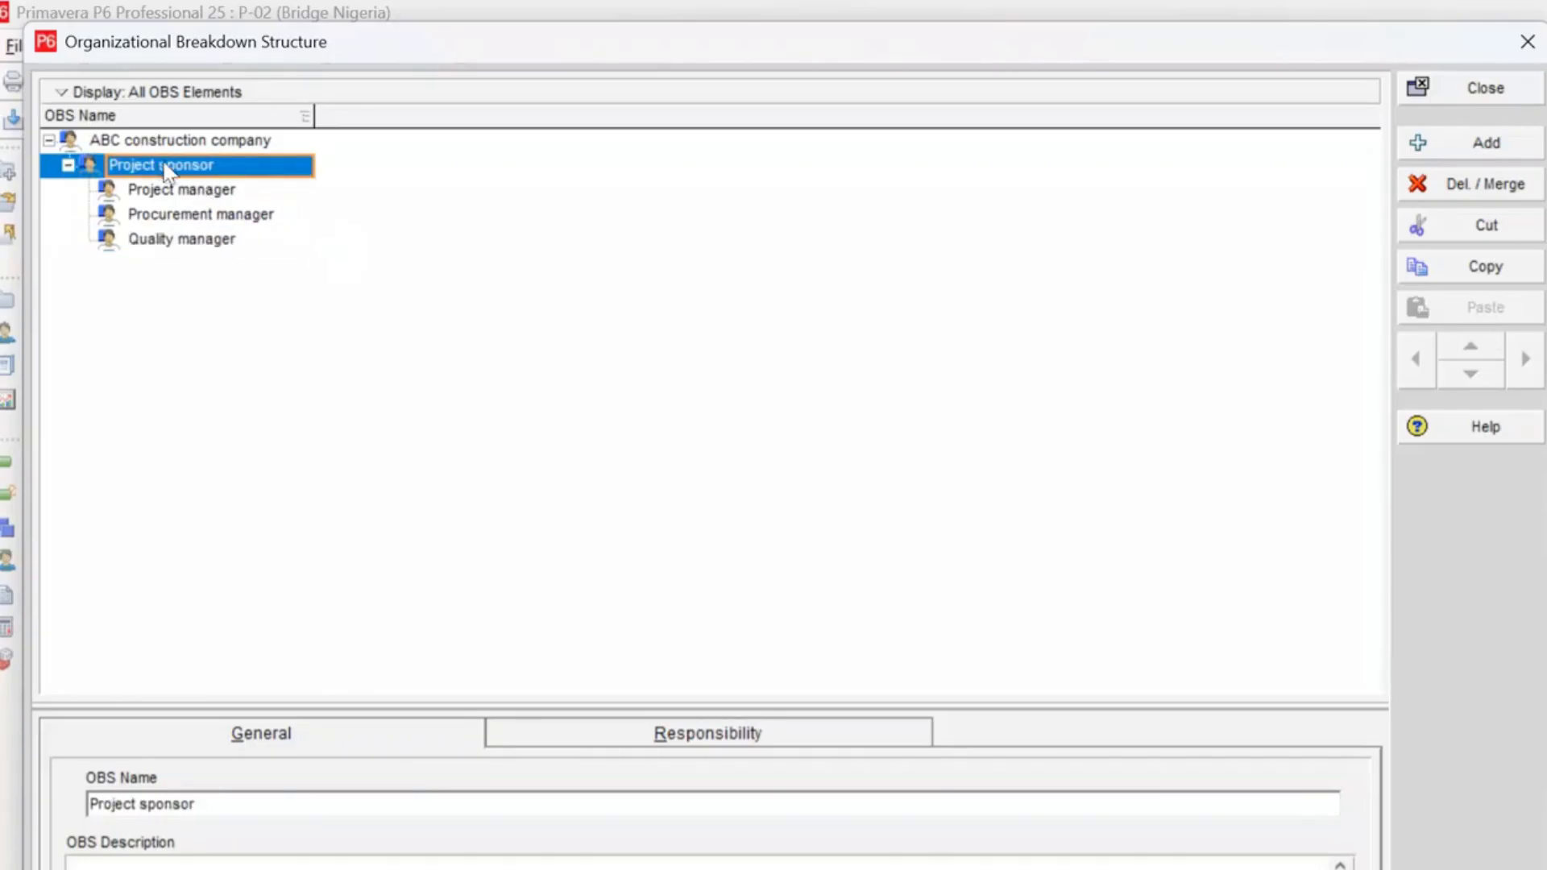
left_click(226, 193)
left_click(224, 216)
left_click(225, 244)
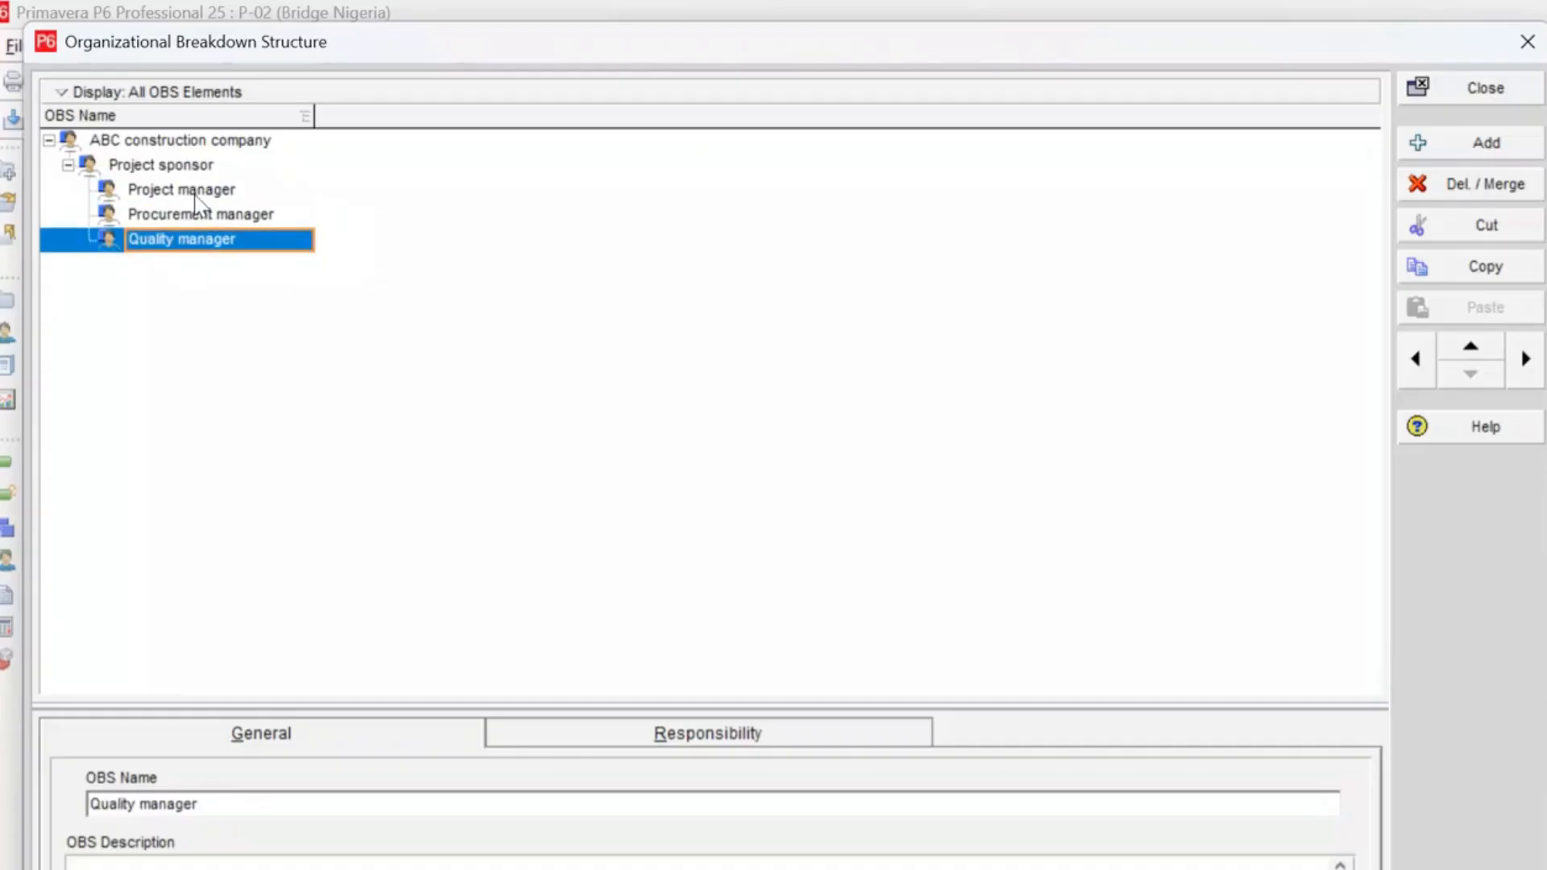
left_click(196, 200)
left_click(220, 219)
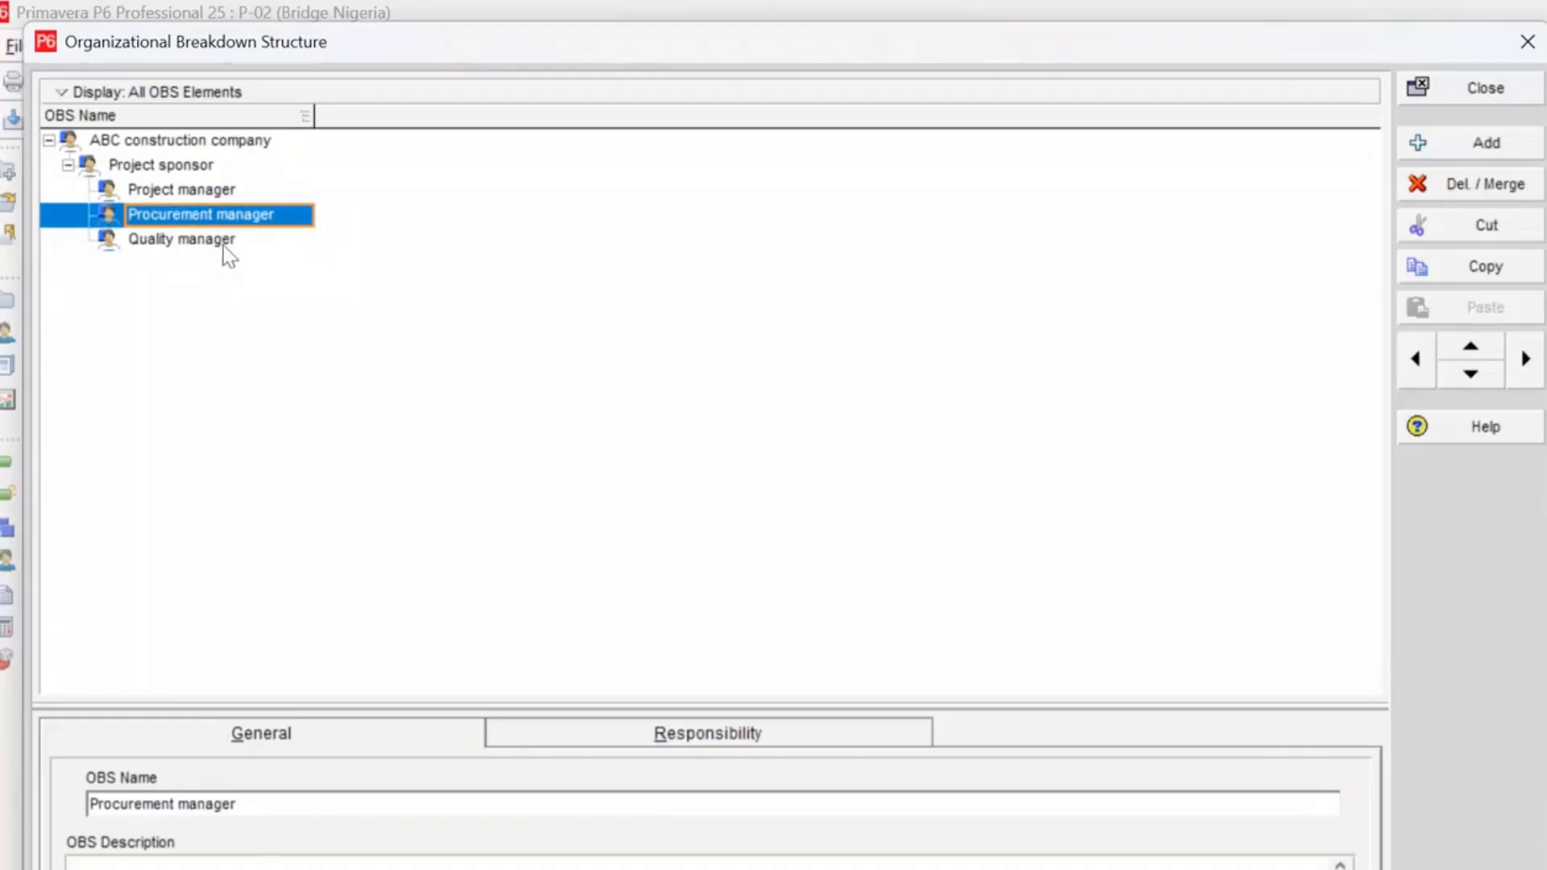
left_click(224, 245)
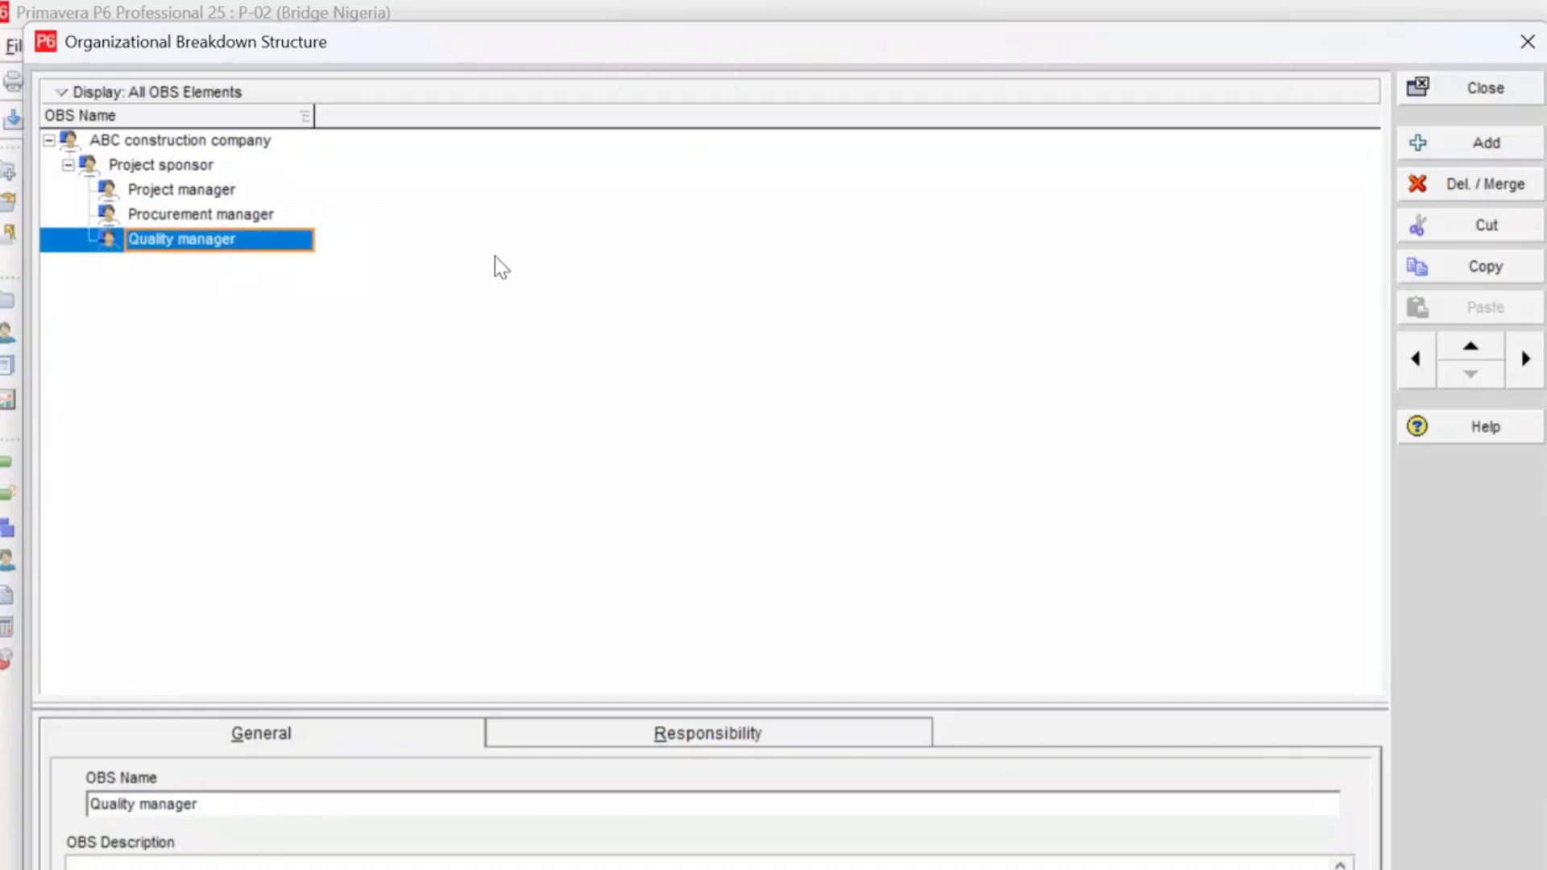
Step: Add an OBS element named "Design Manager" and indent it one level under Project manager
left_click(231, 195)
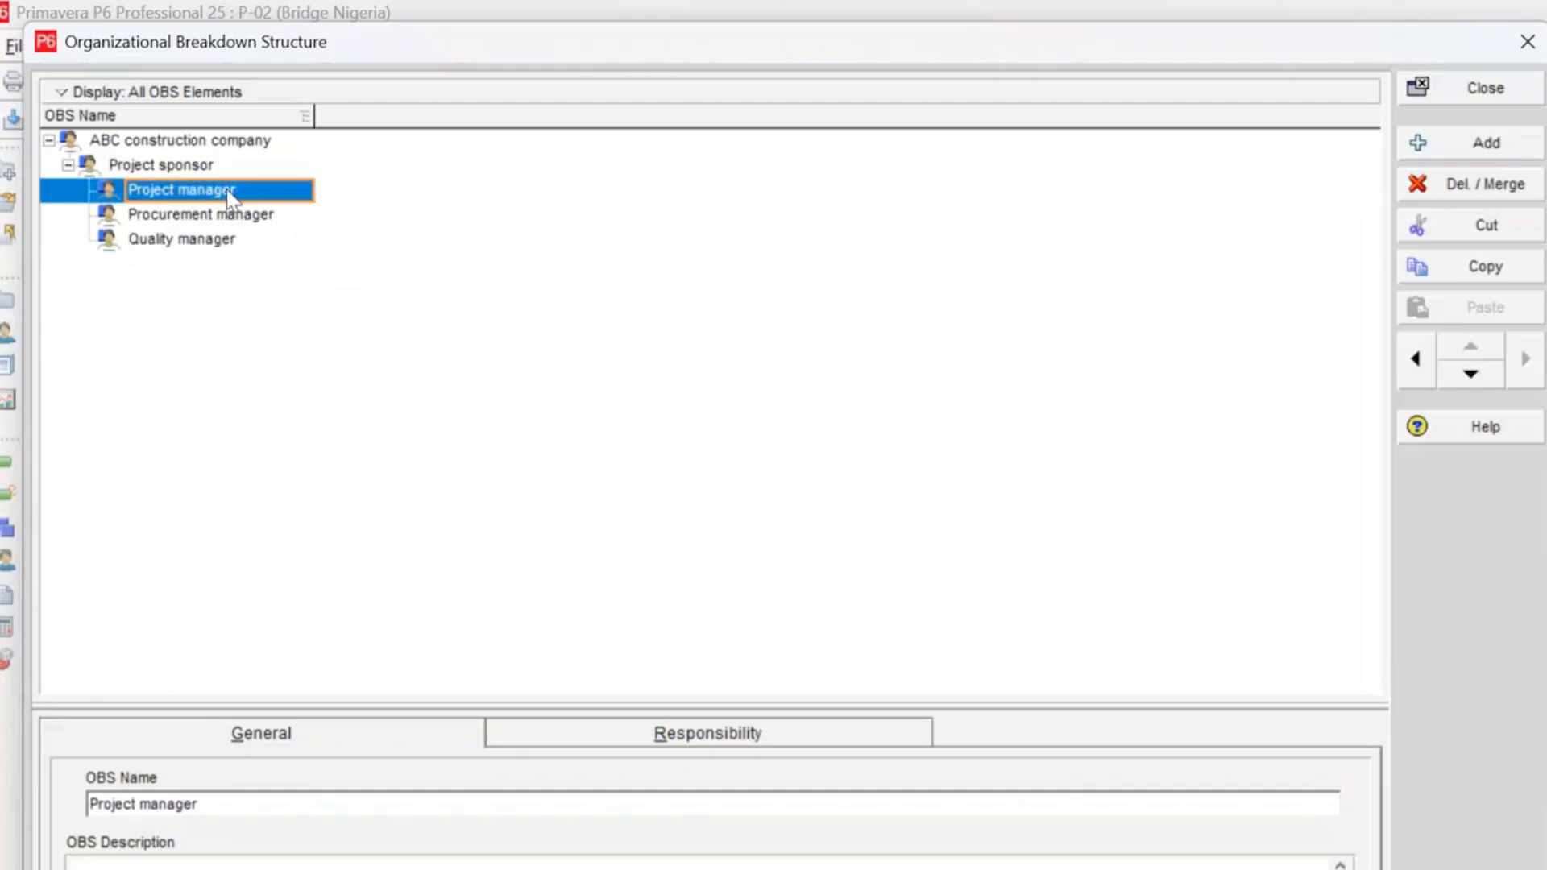
left_click(1426, 153)
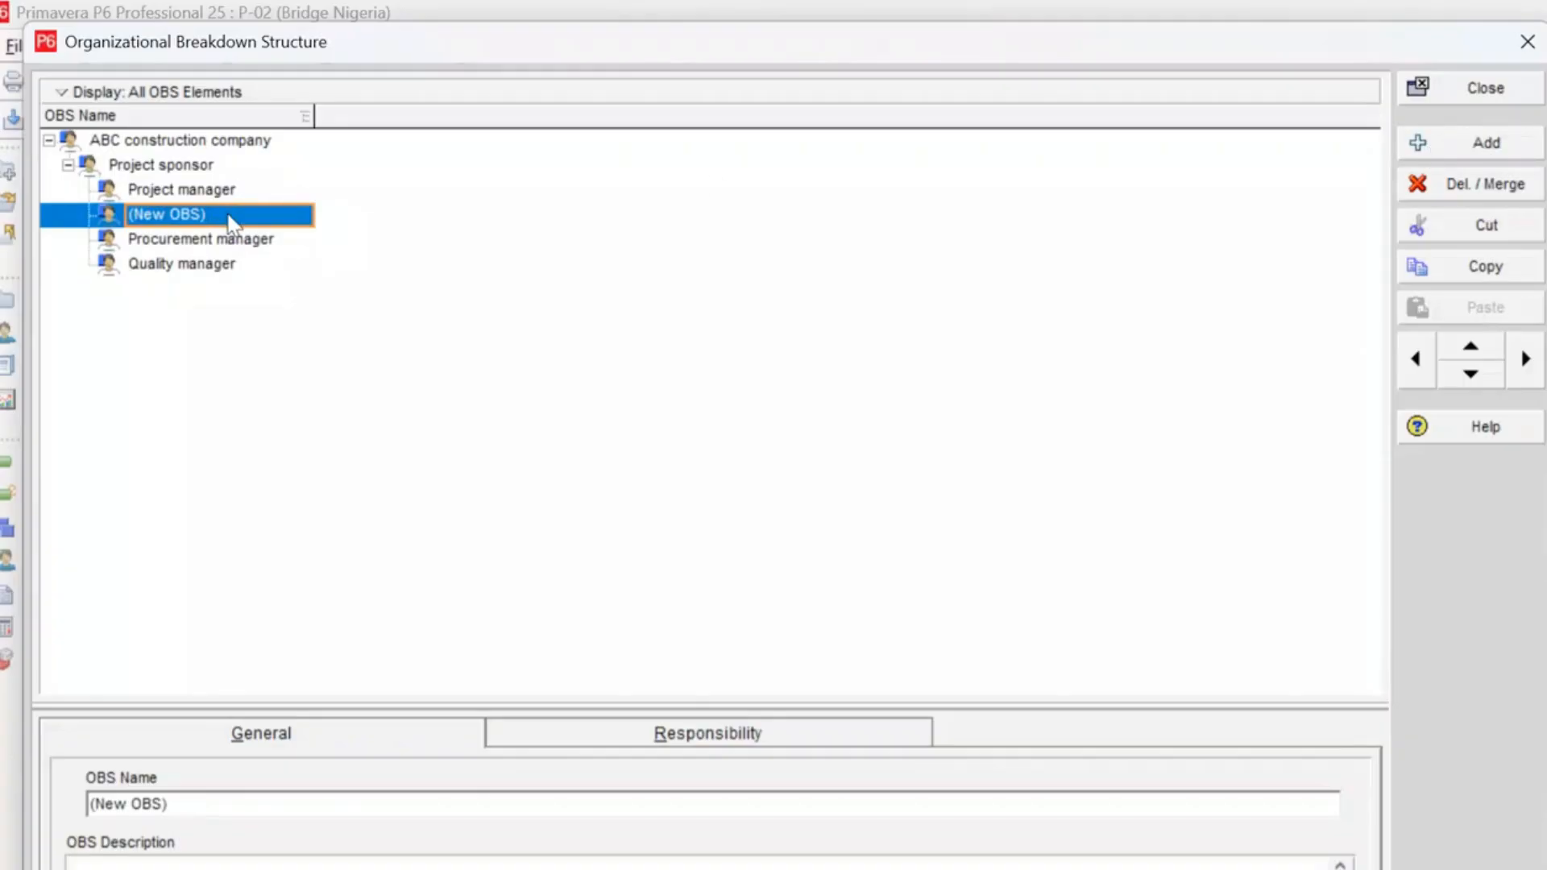
left_click(230, 215)
key("BackSpace")
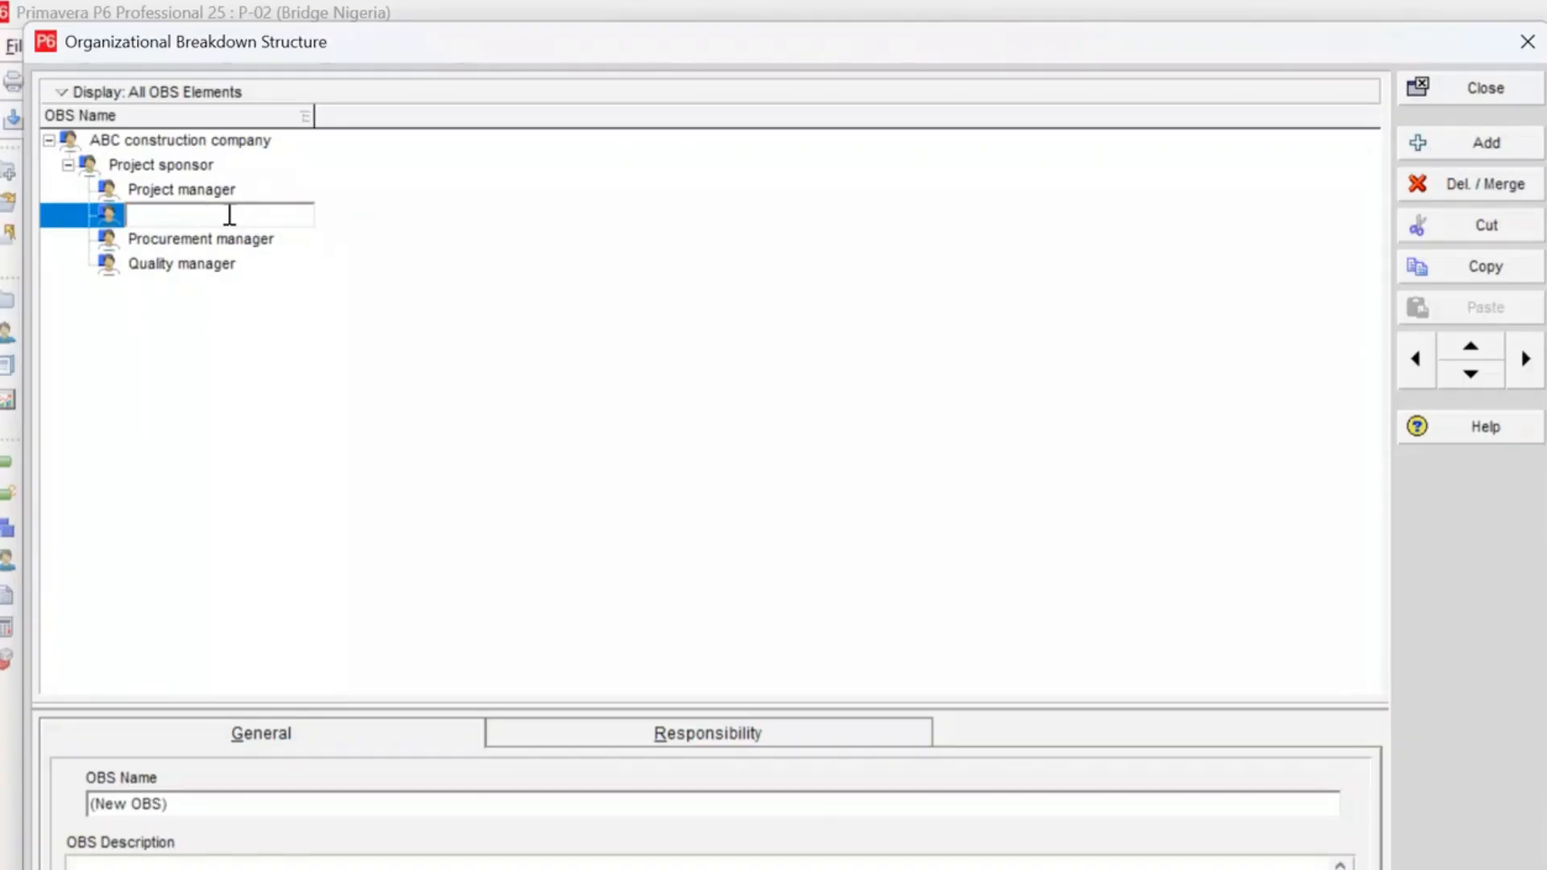
type("Design eManager")
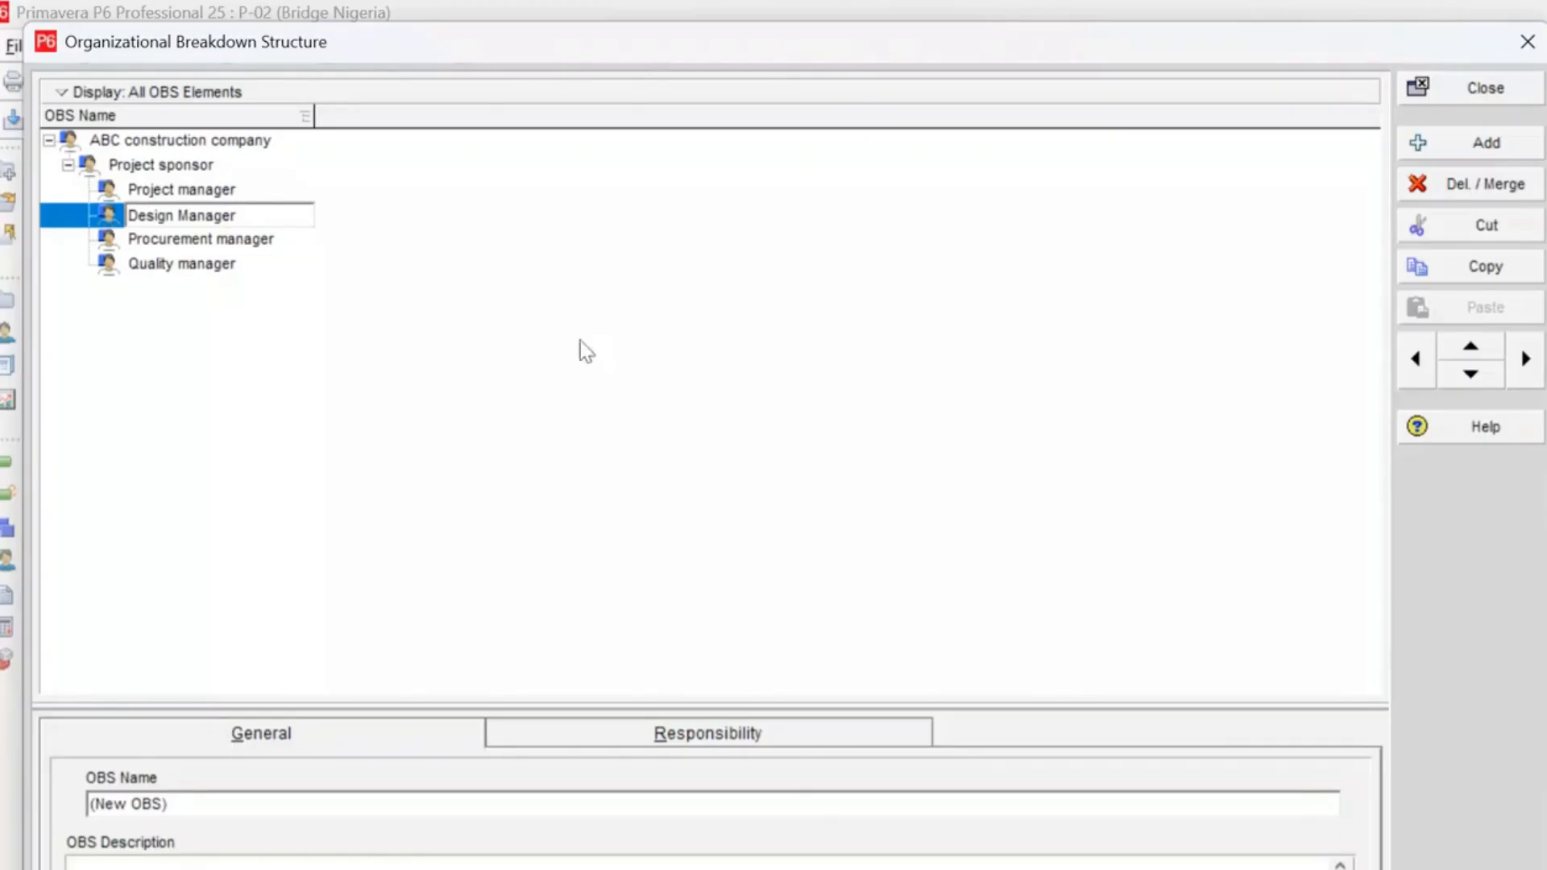
left_click(679, 376)
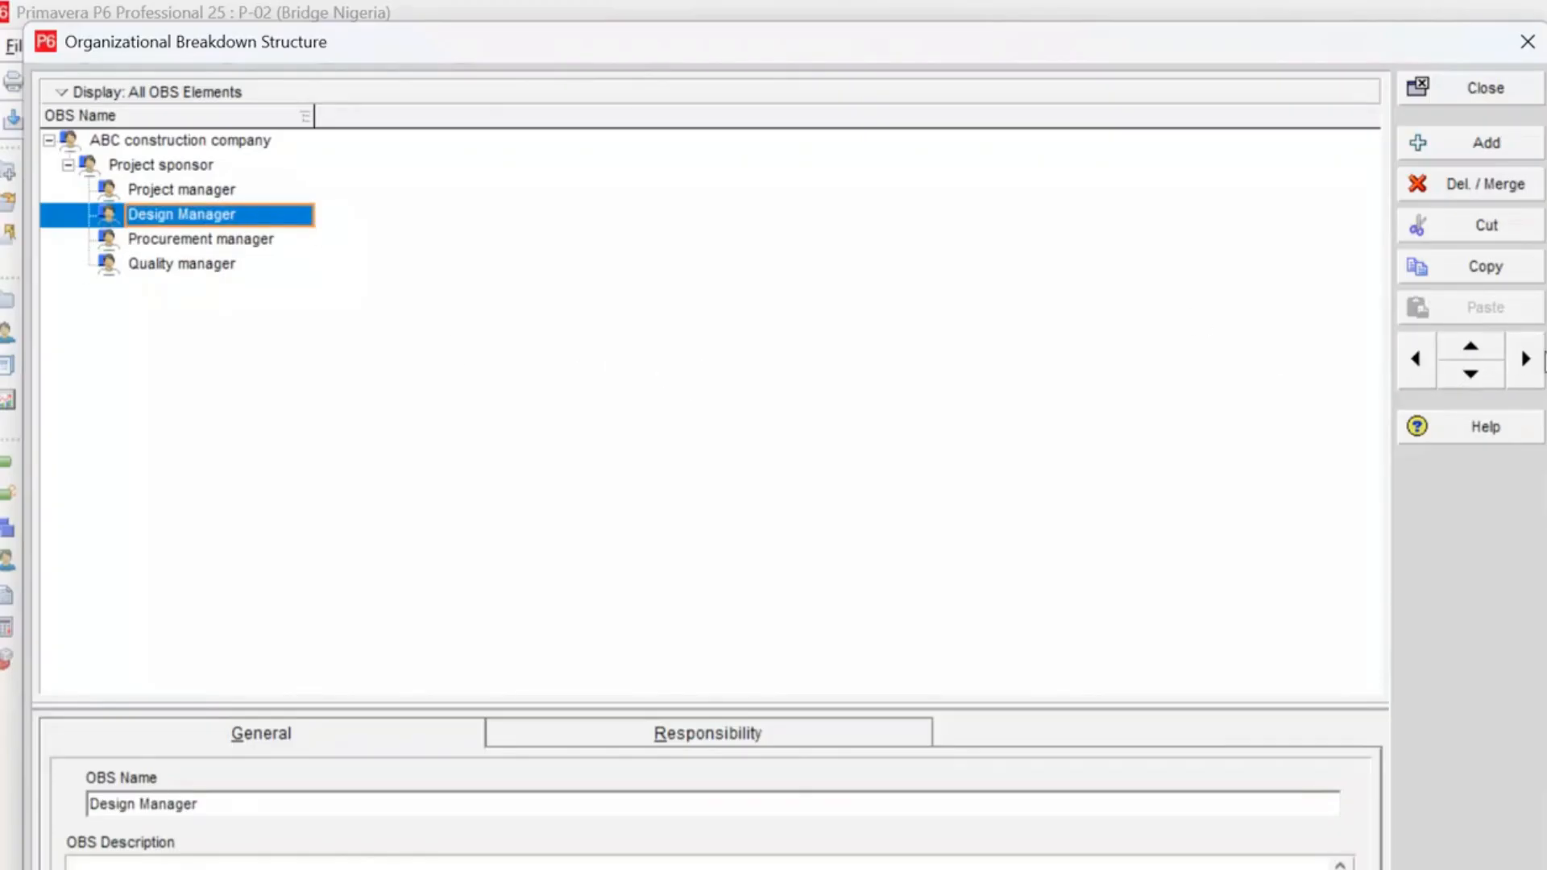
left_click(1528, 364)
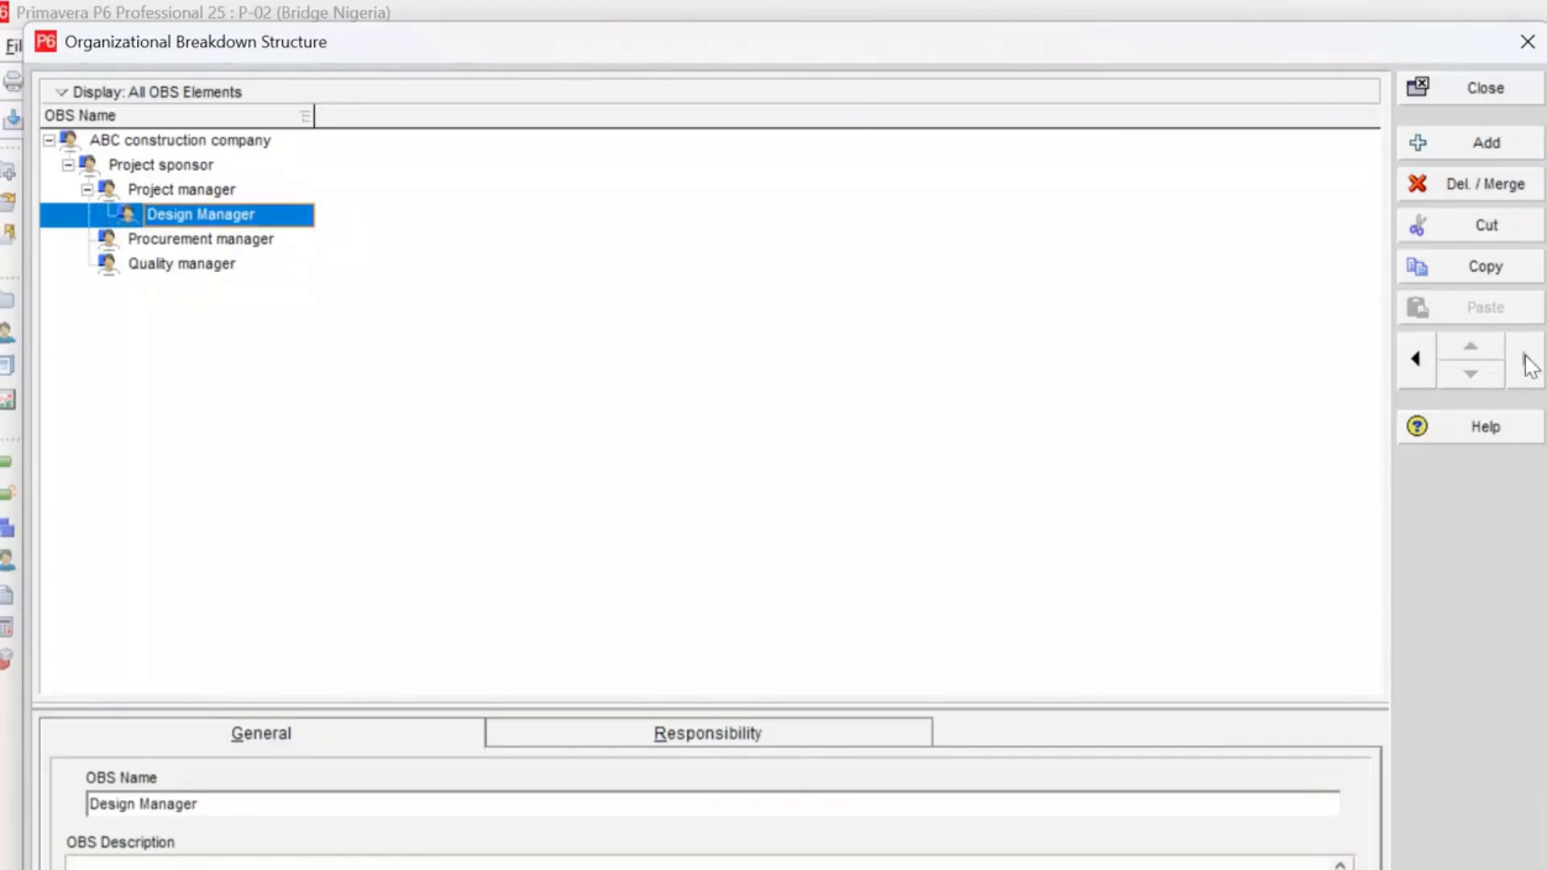
Step: Add an OBS element named "Architech" and indent it one level under Design Manager
left_click(1491, 146)
left_click(233, 239)
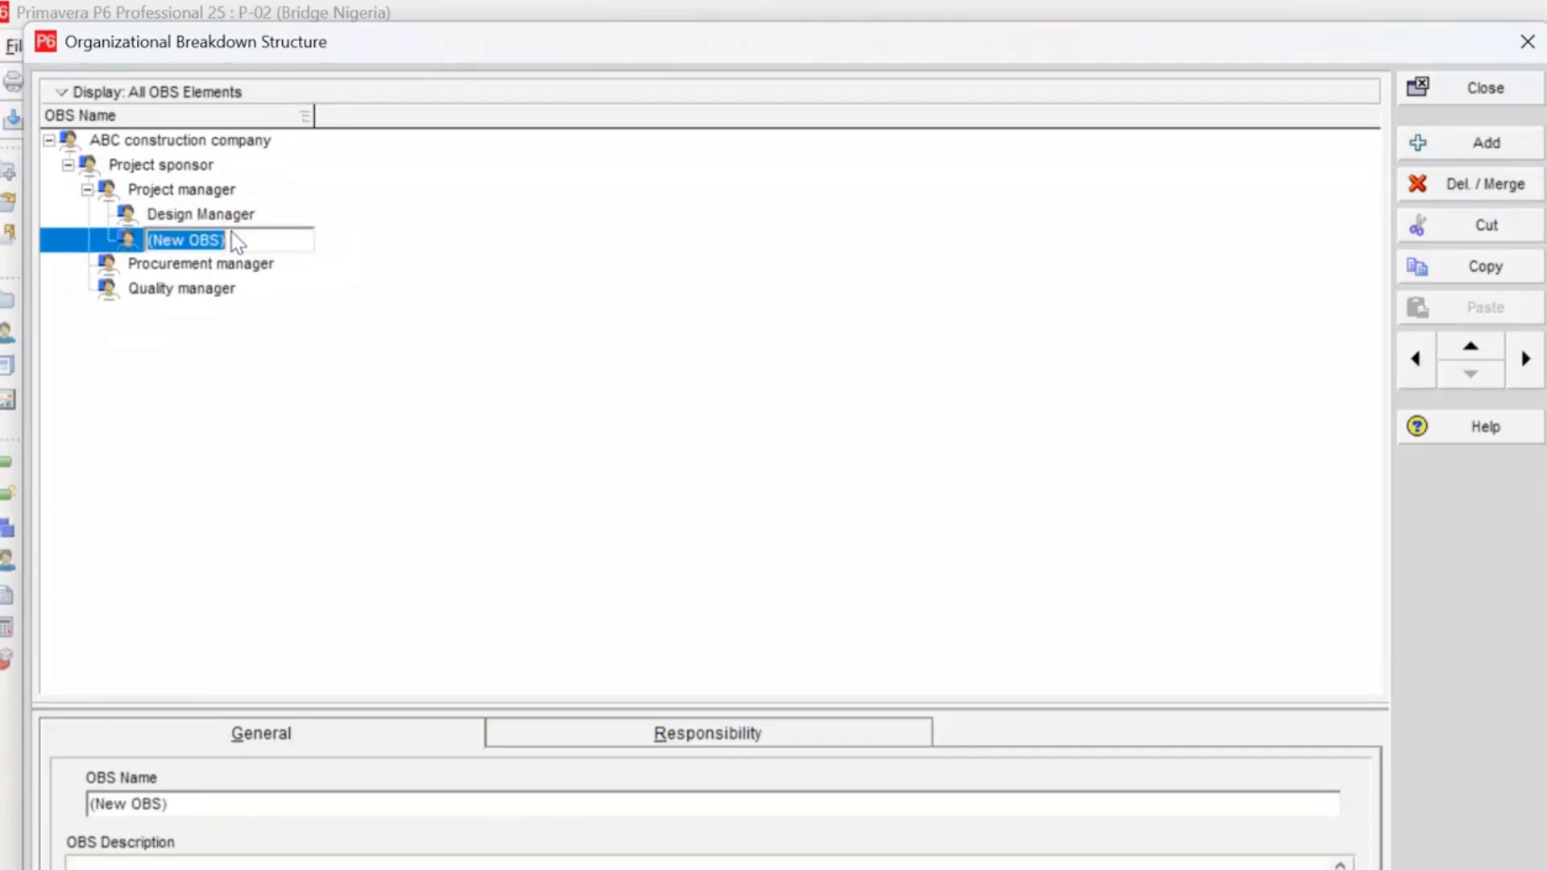
key("BackSpace")
type("Arc")
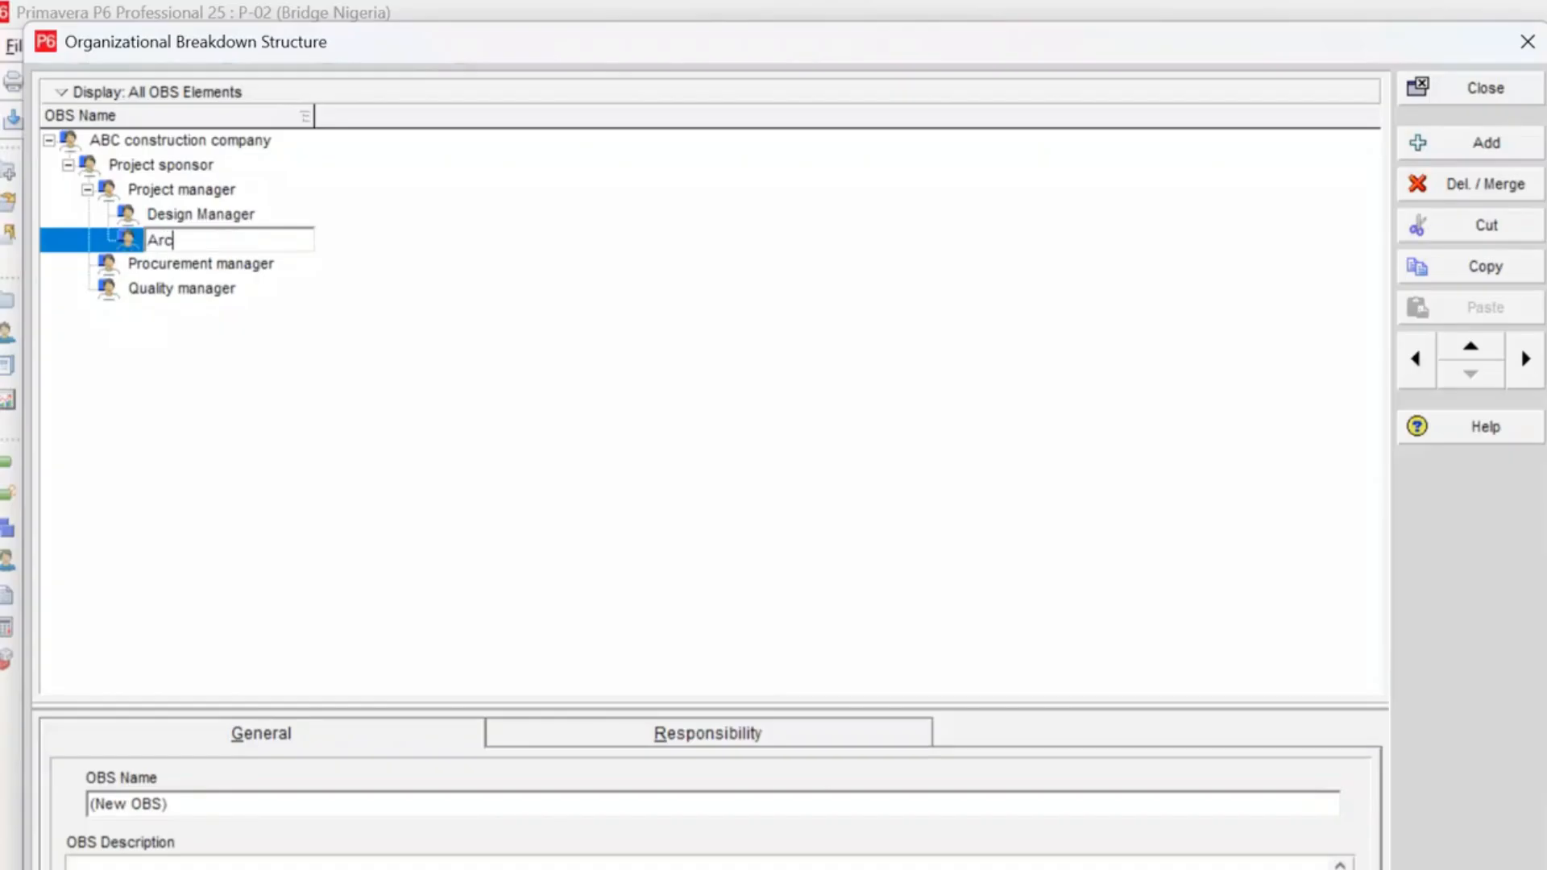
type("hitech")
key("Return")
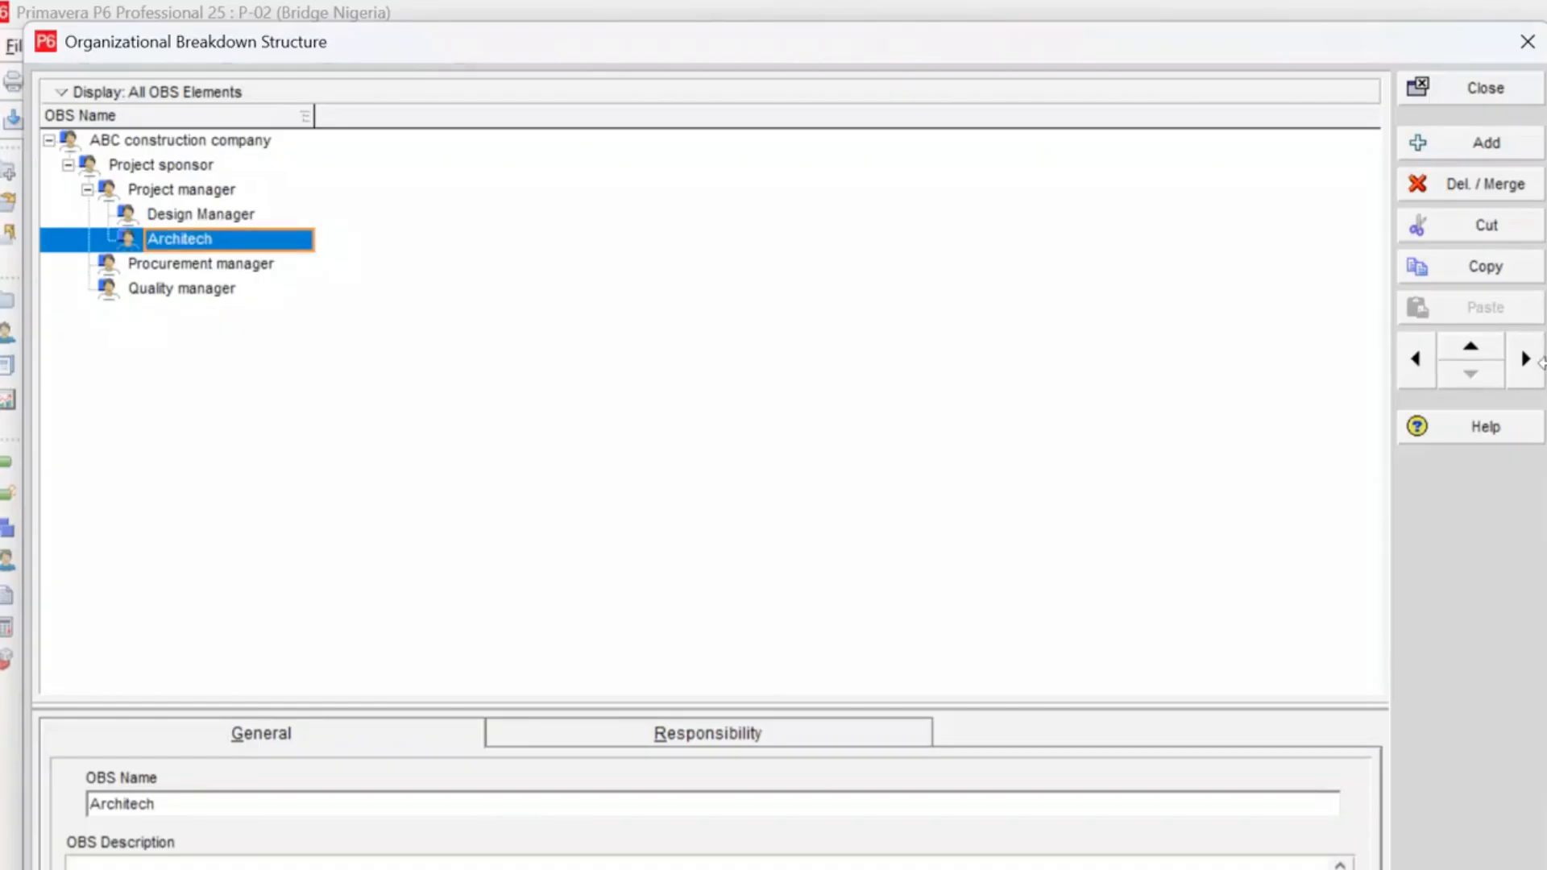
left_click(1525, 359)
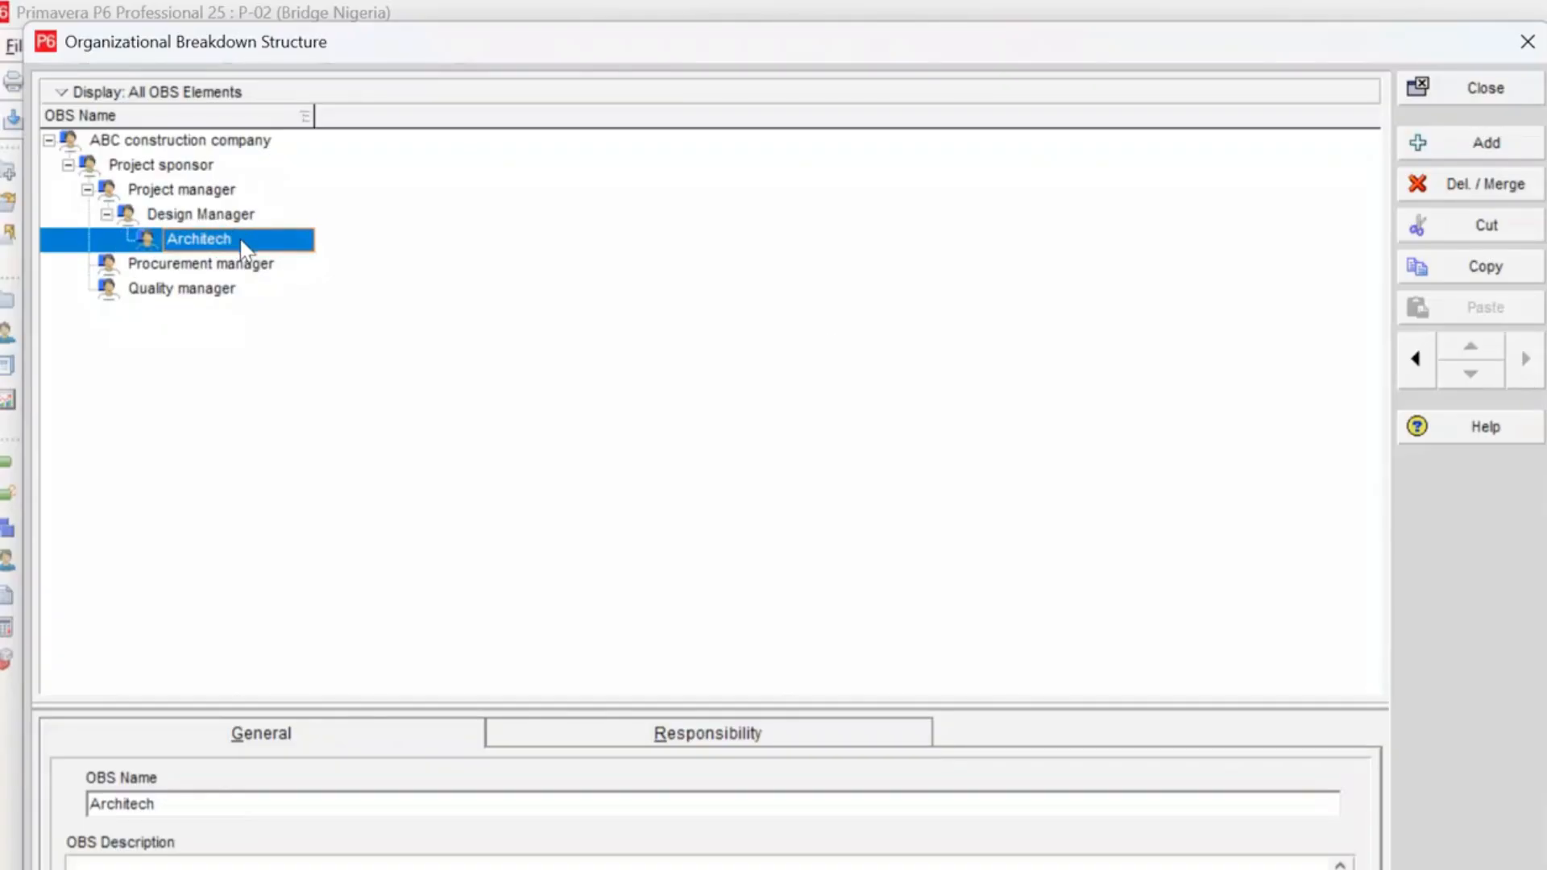
Step: Add an OBS element named "Procurement Team" and indent it one level under Procurement manager
left_click(261, 267)
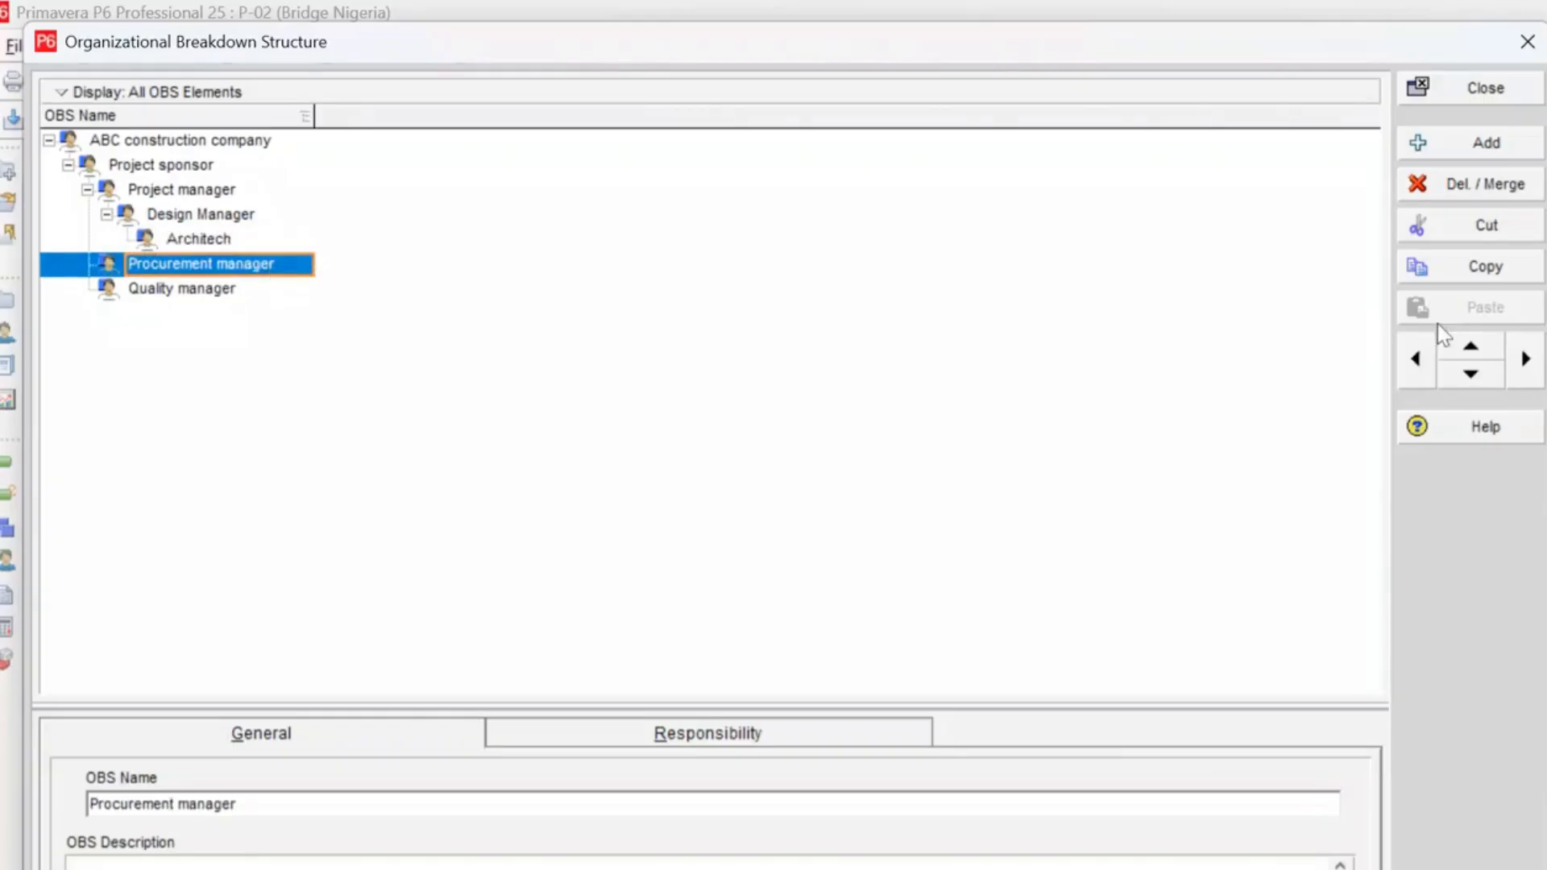
left_click(1448, 153)
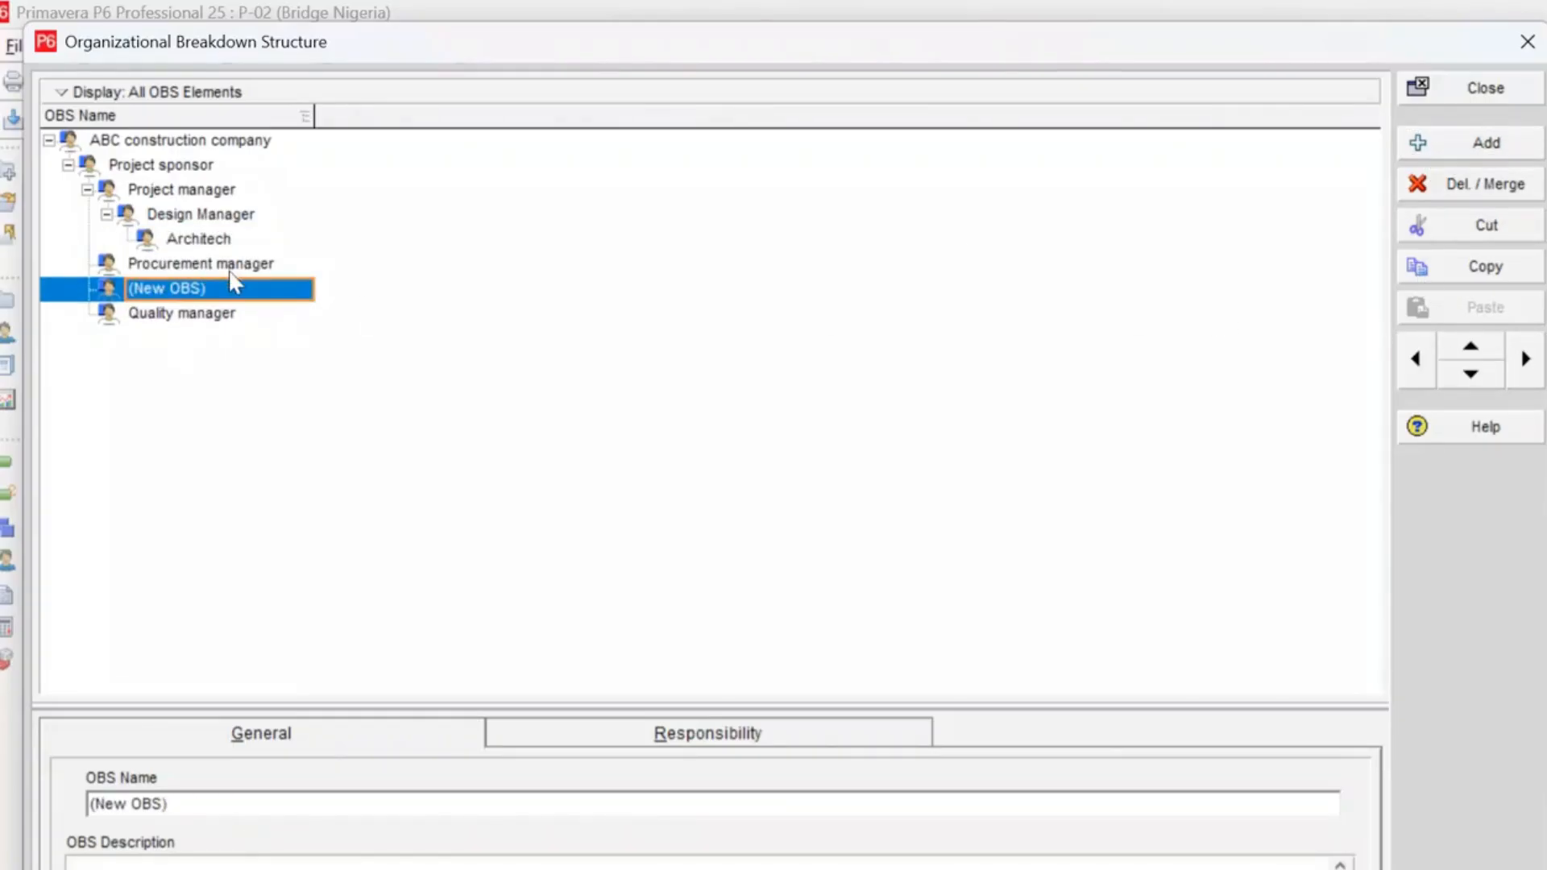
left_click(229, 290)
key("BackSpace")
type("P")
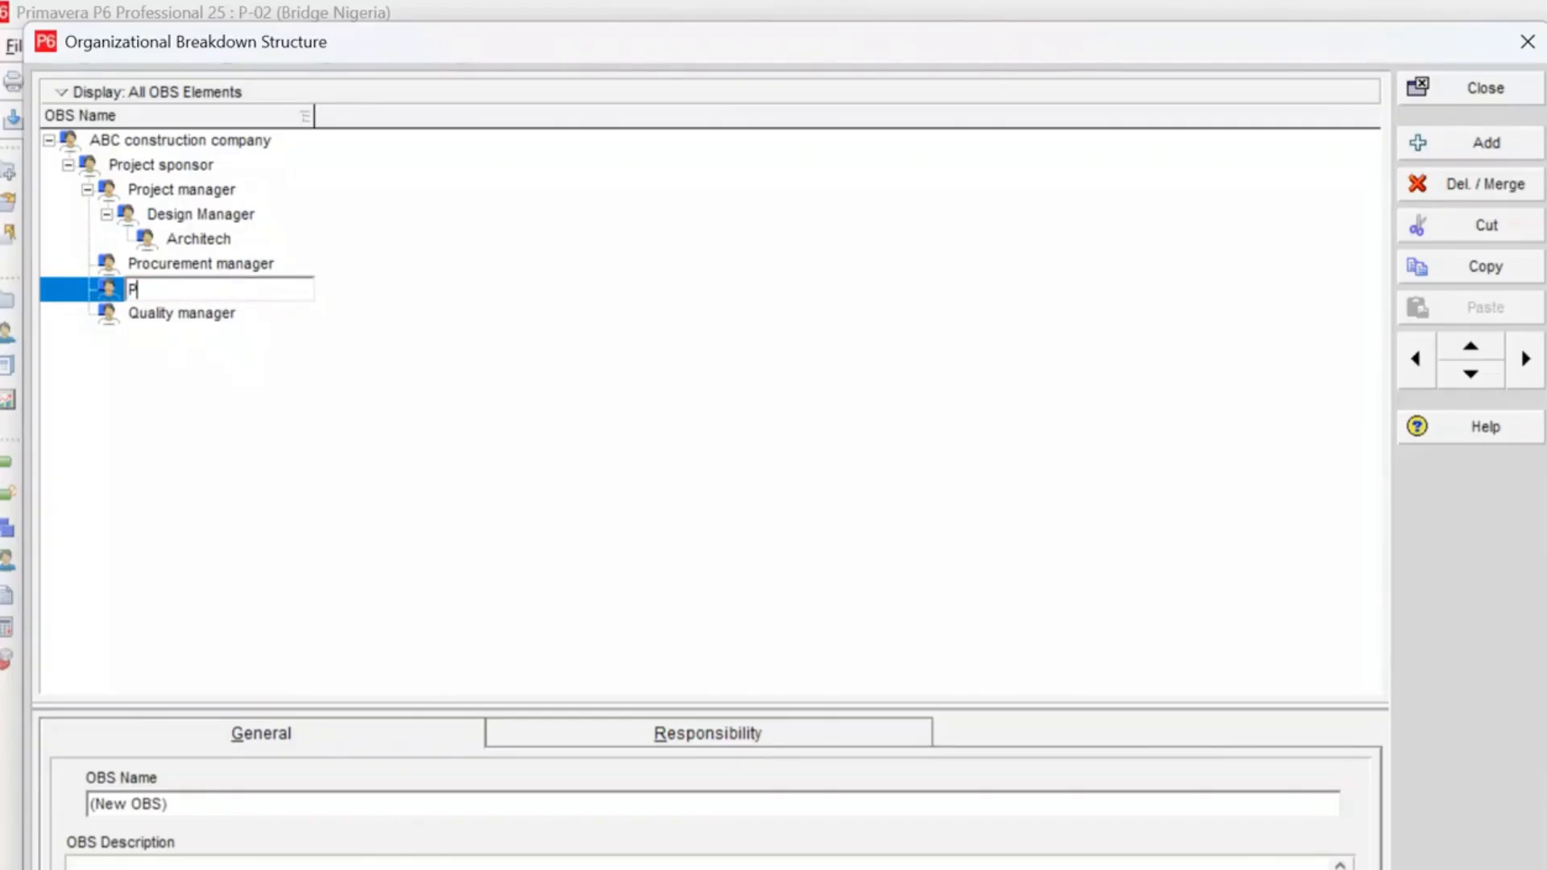
type("rocurement Team")
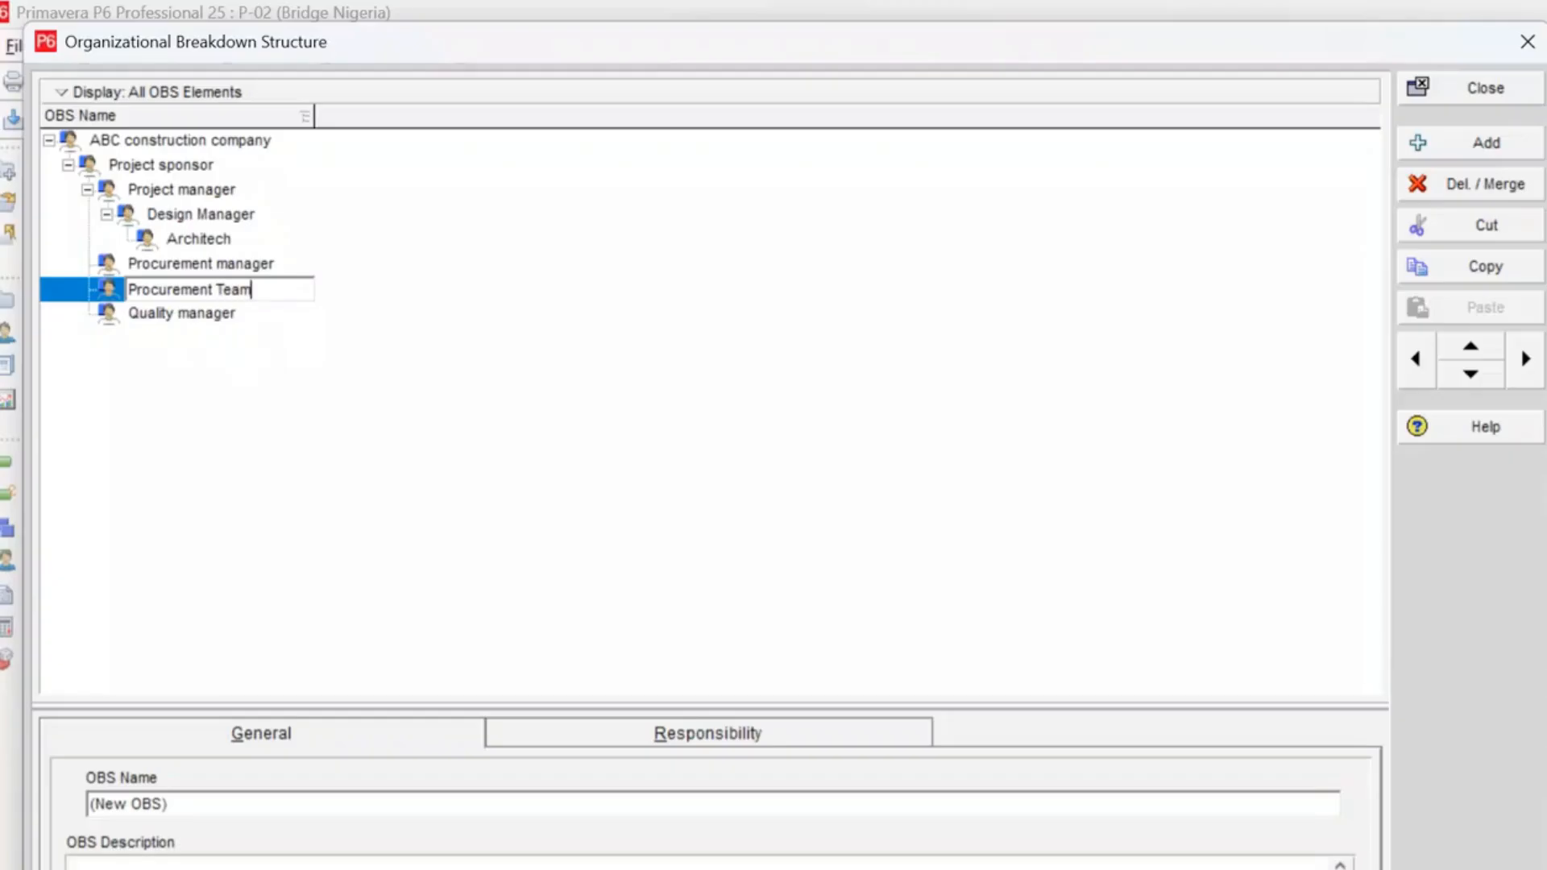
key("Return")
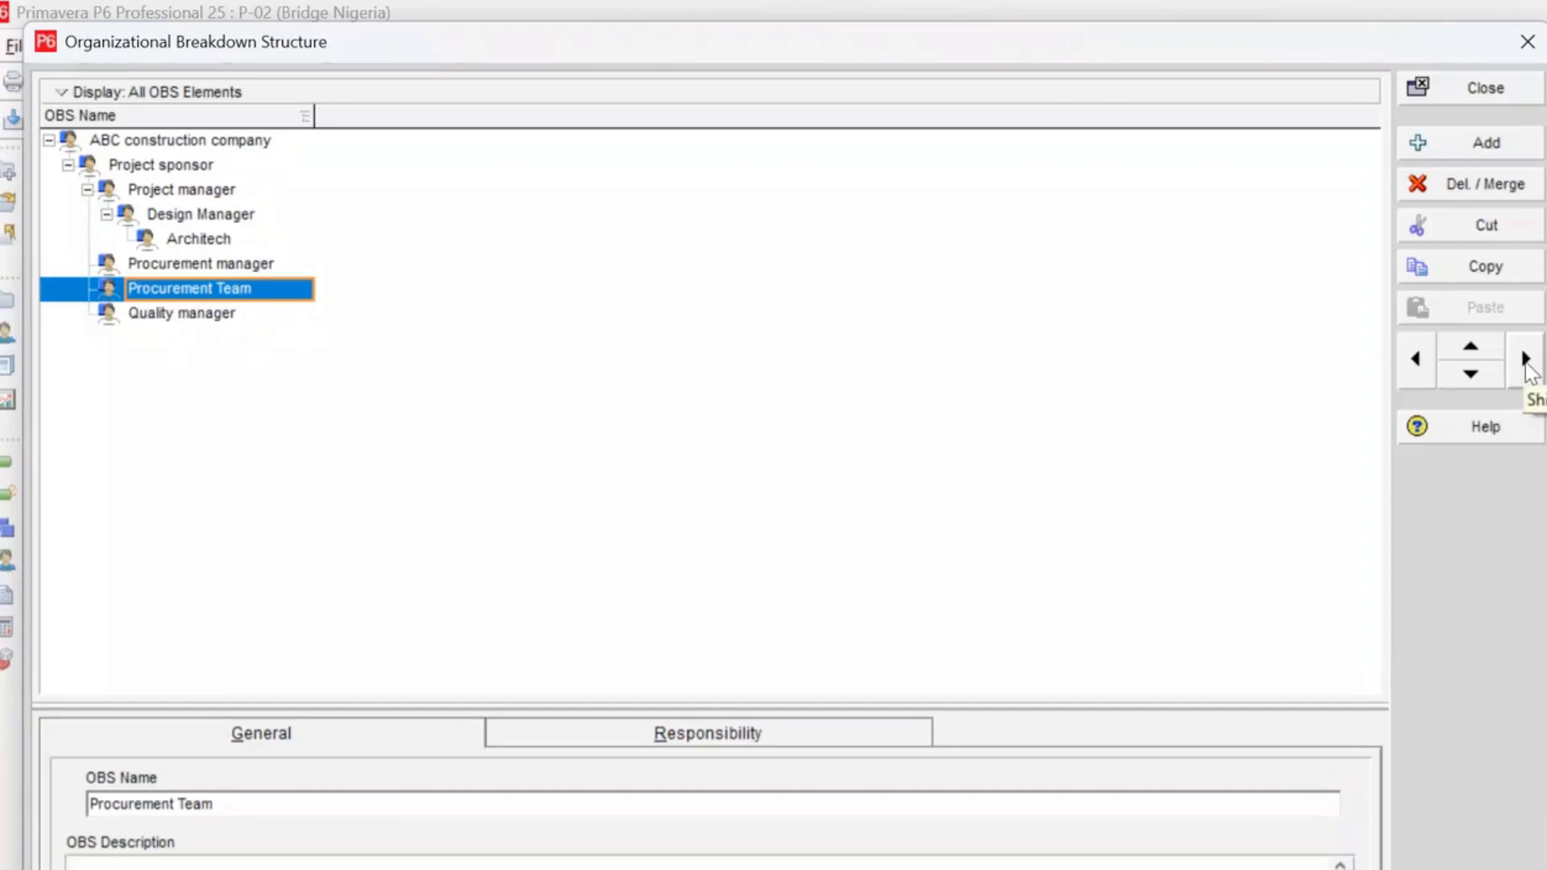
left_click(1525, 363)
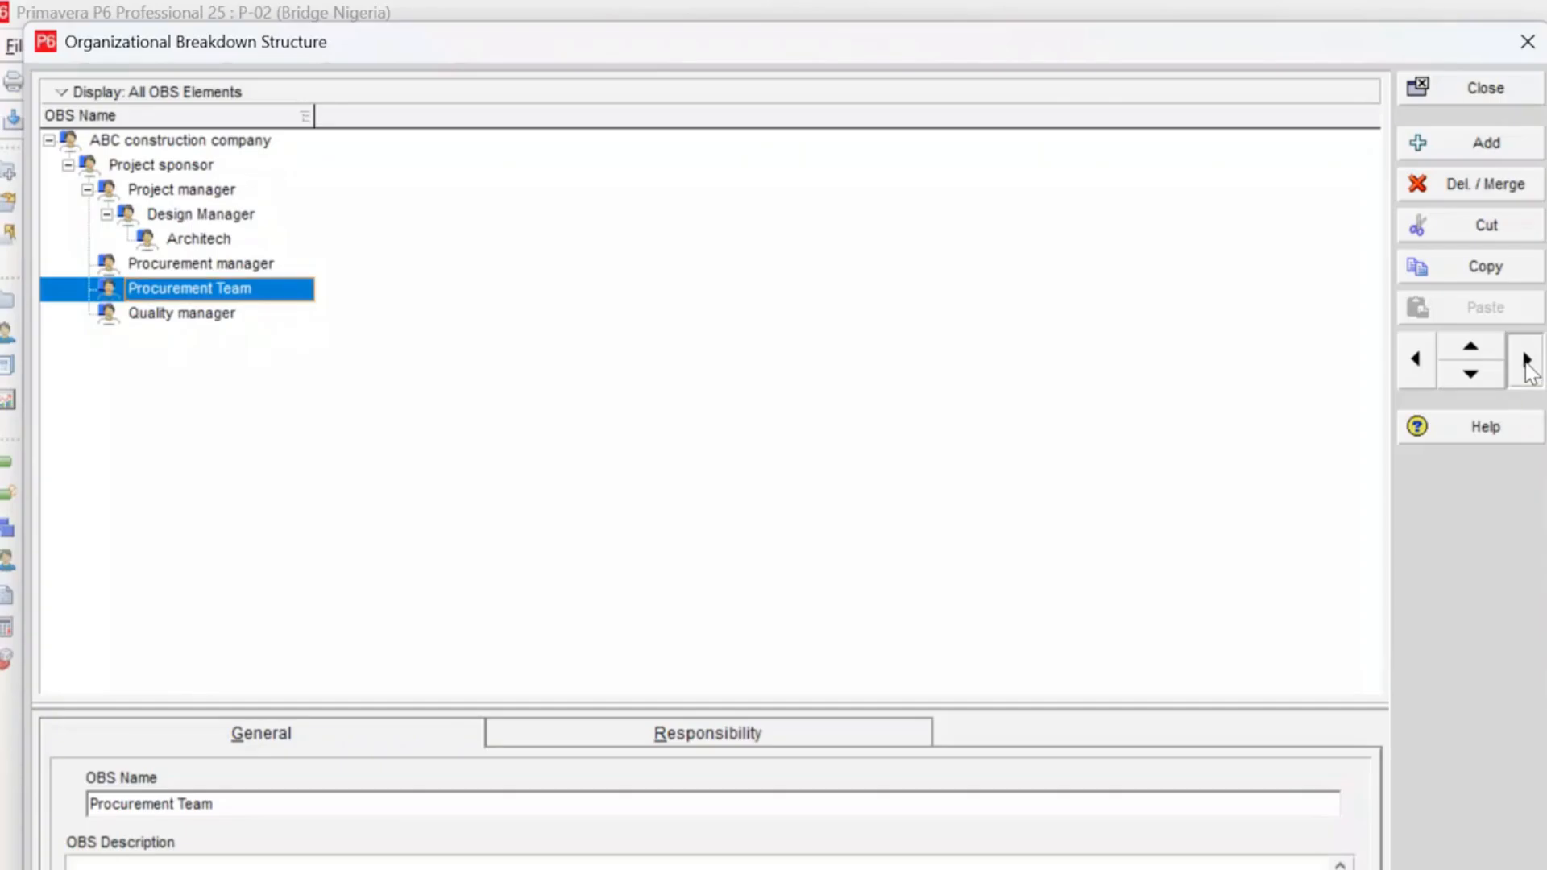
Step: Add an OBS element named "Quality Team" and indent it one level under Quality manager
left_click(170, 315)
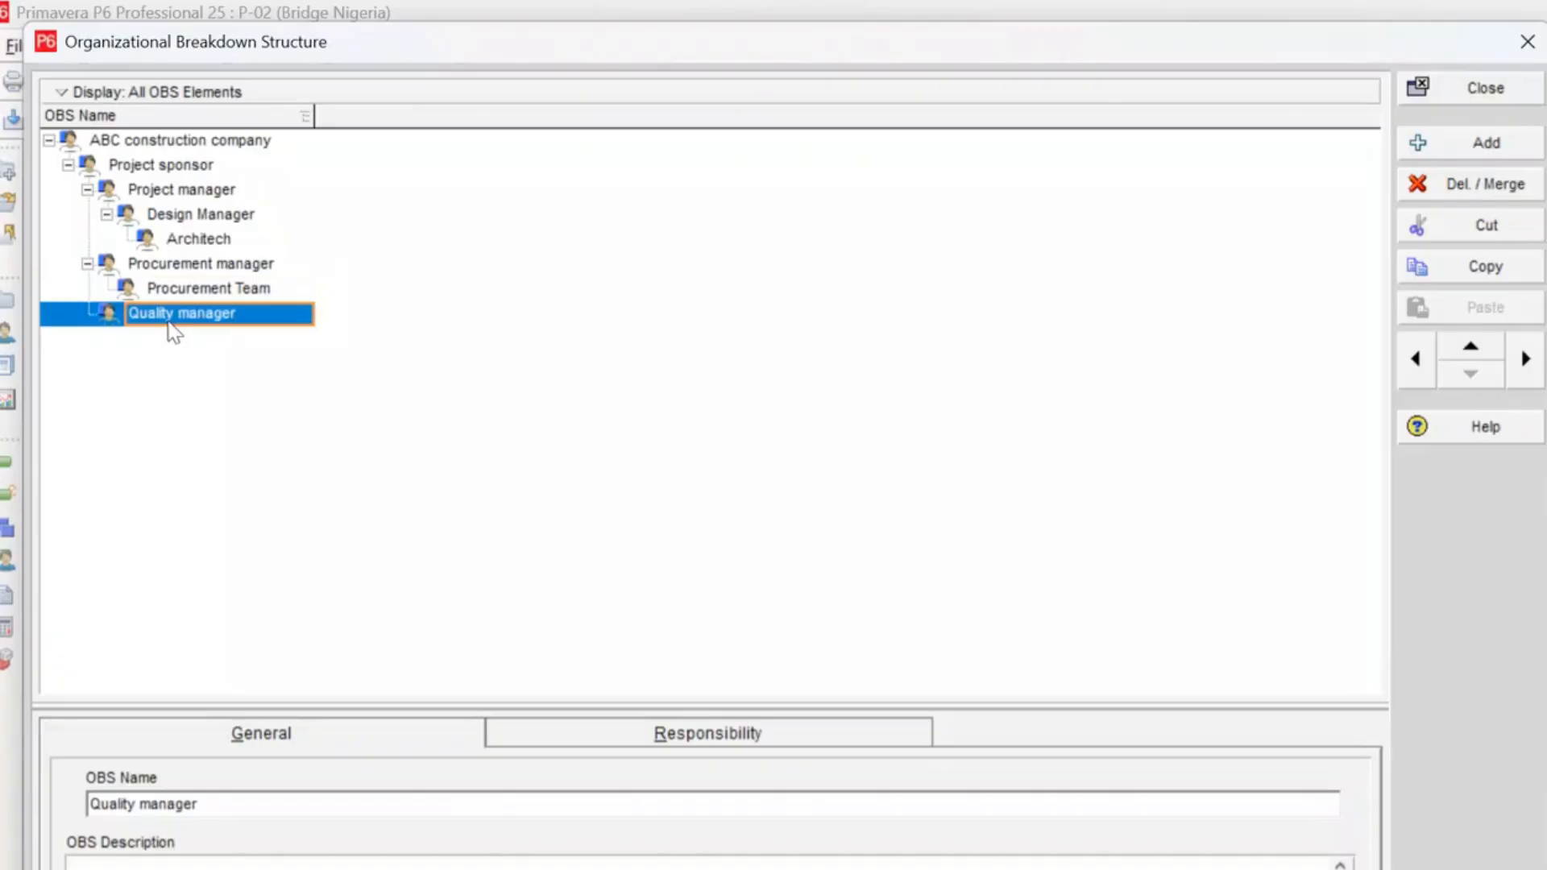
left_click(1458, 149)
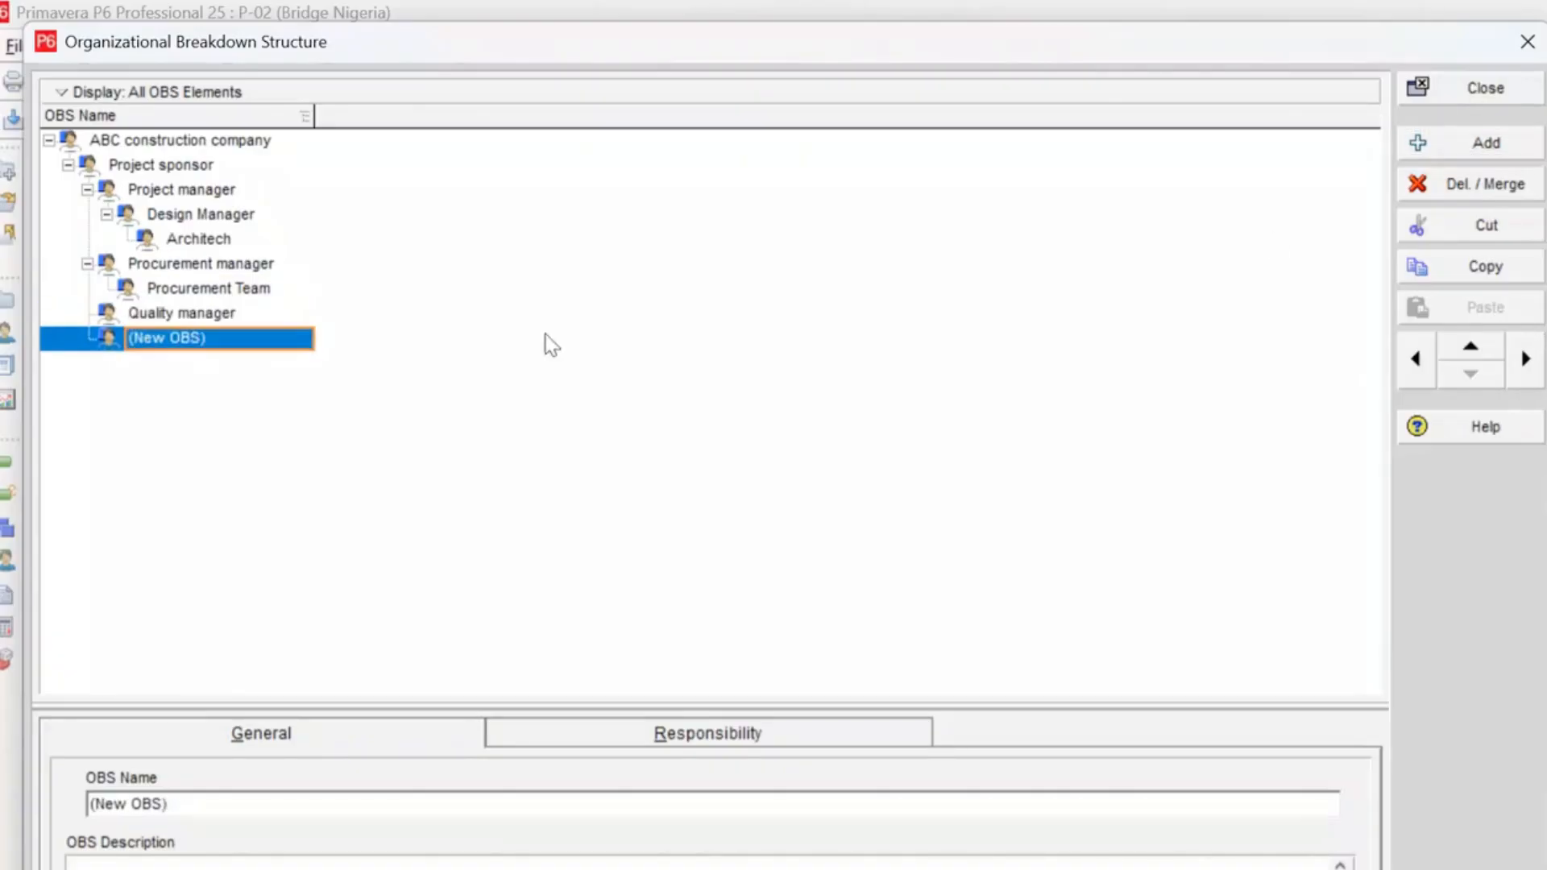
left_click(213, 342)
key("BackSpace")
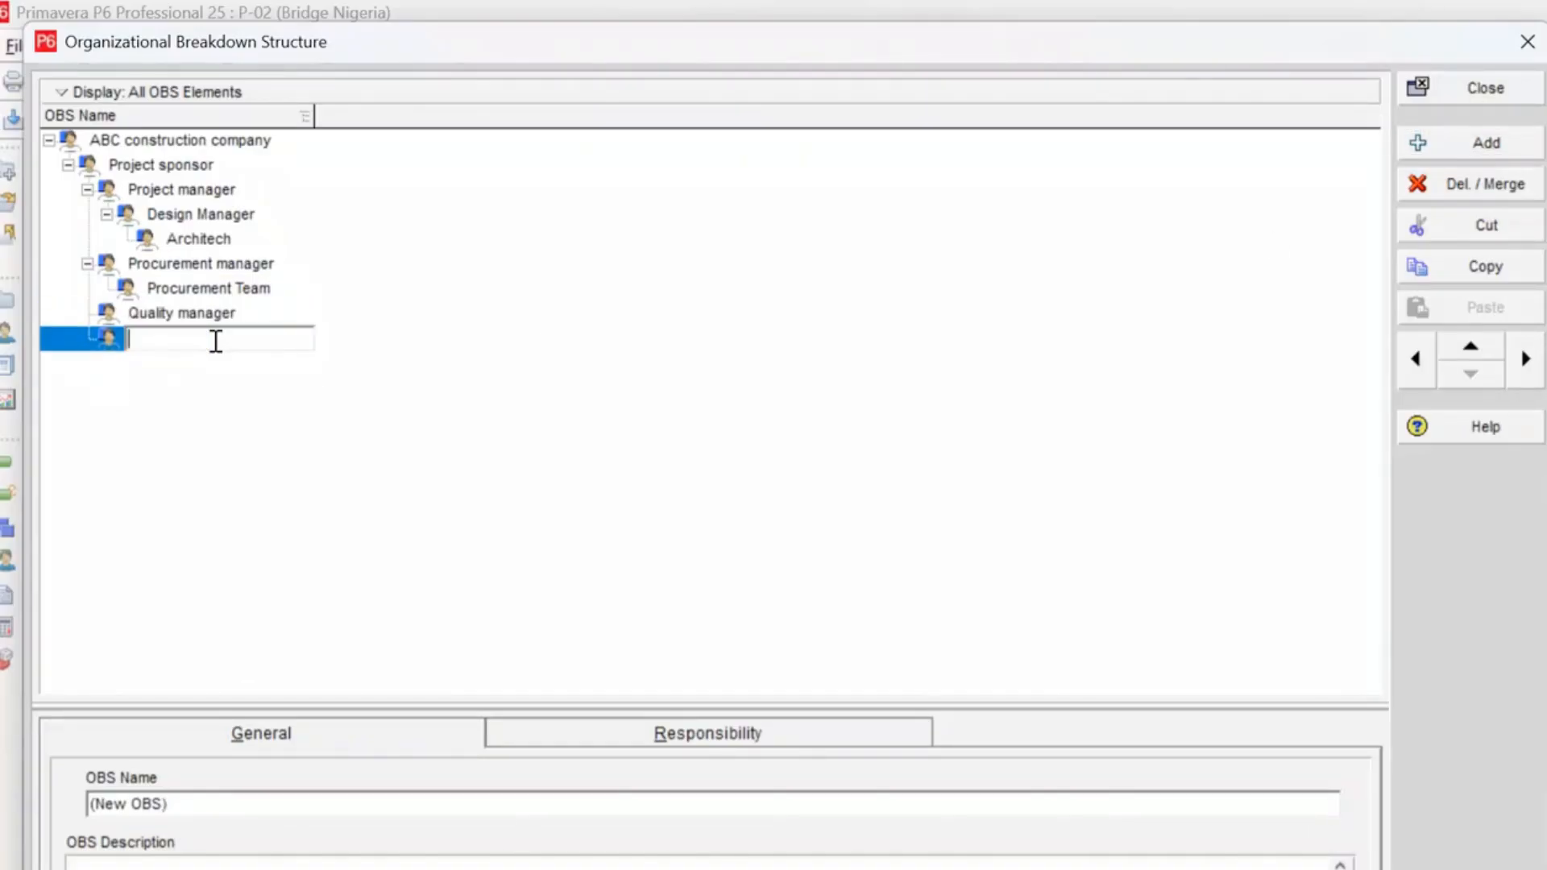
type("Quality Team")
left_click(385, 373)
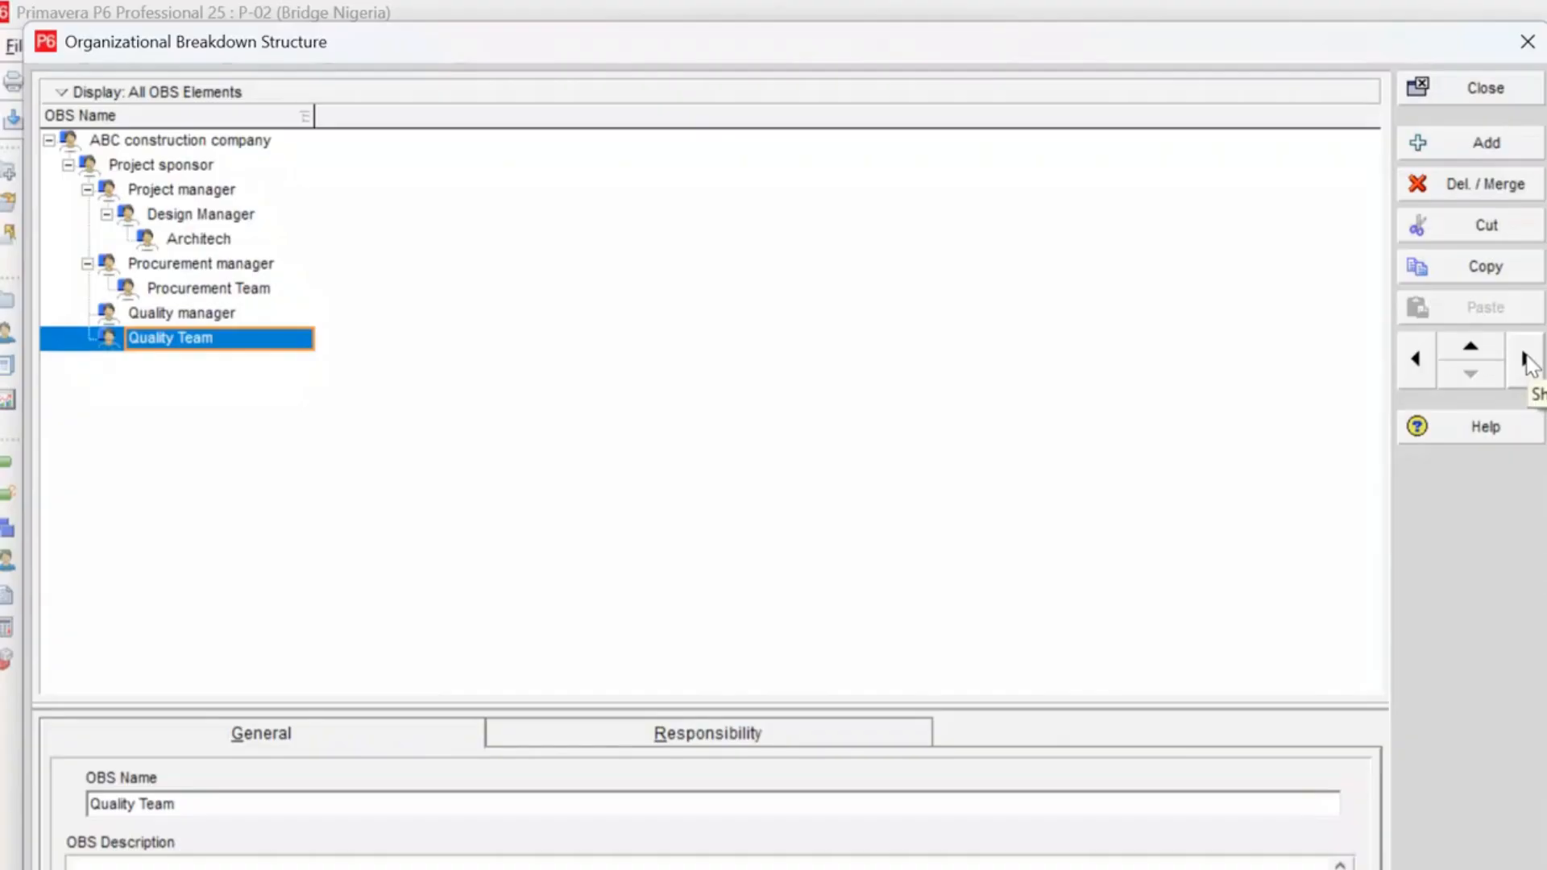
left_click(1527, 360)
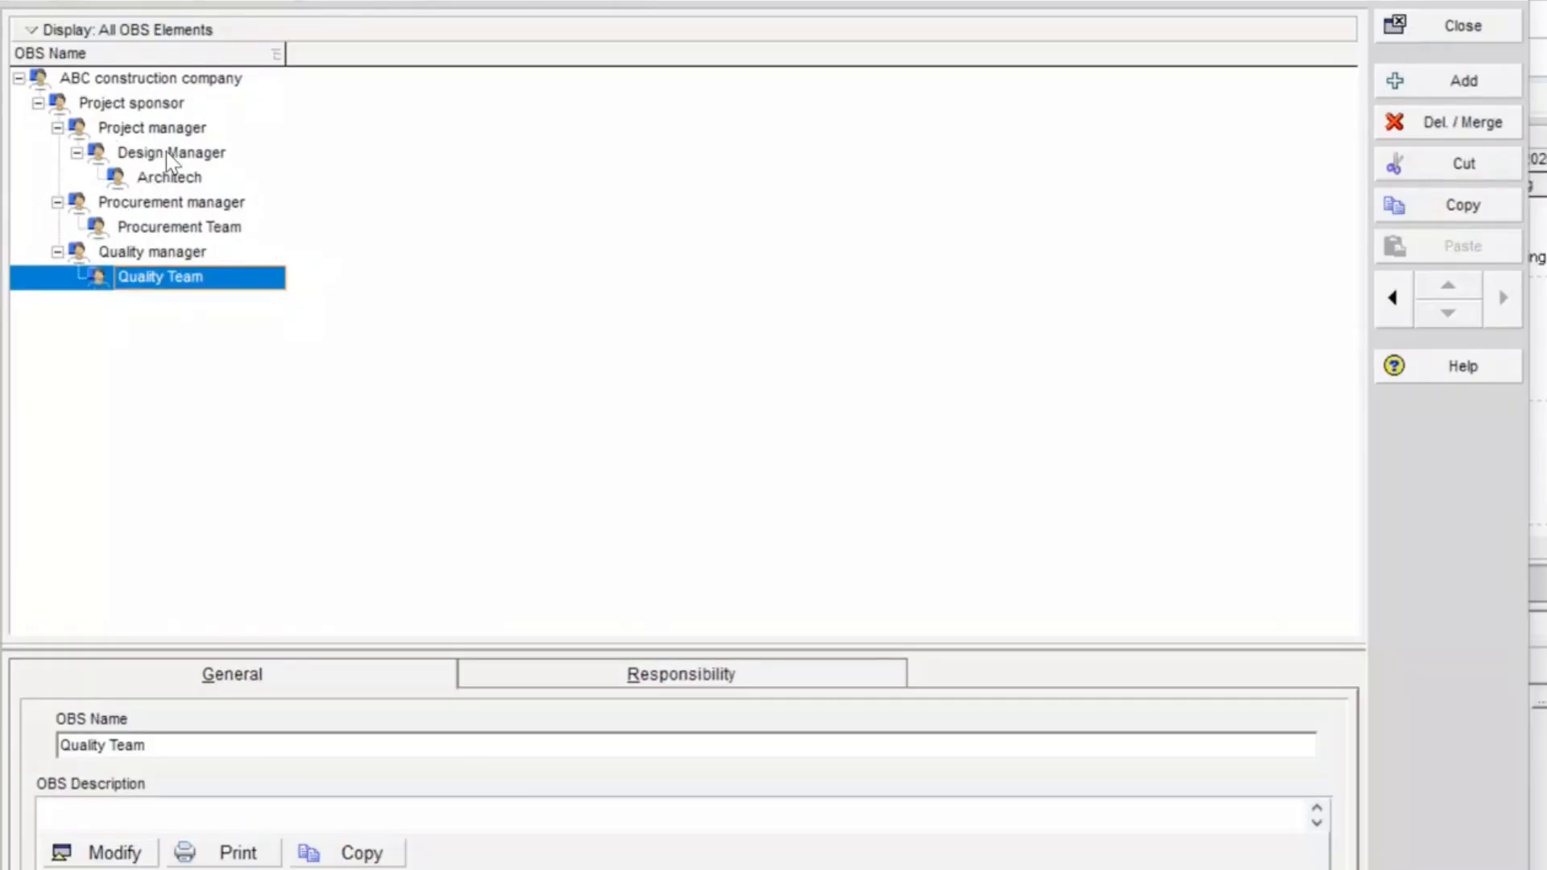
Step: Add an OBS element named "Site Supervisor" under Project manager, at the same level as Design Manager
left_click(168, 178)
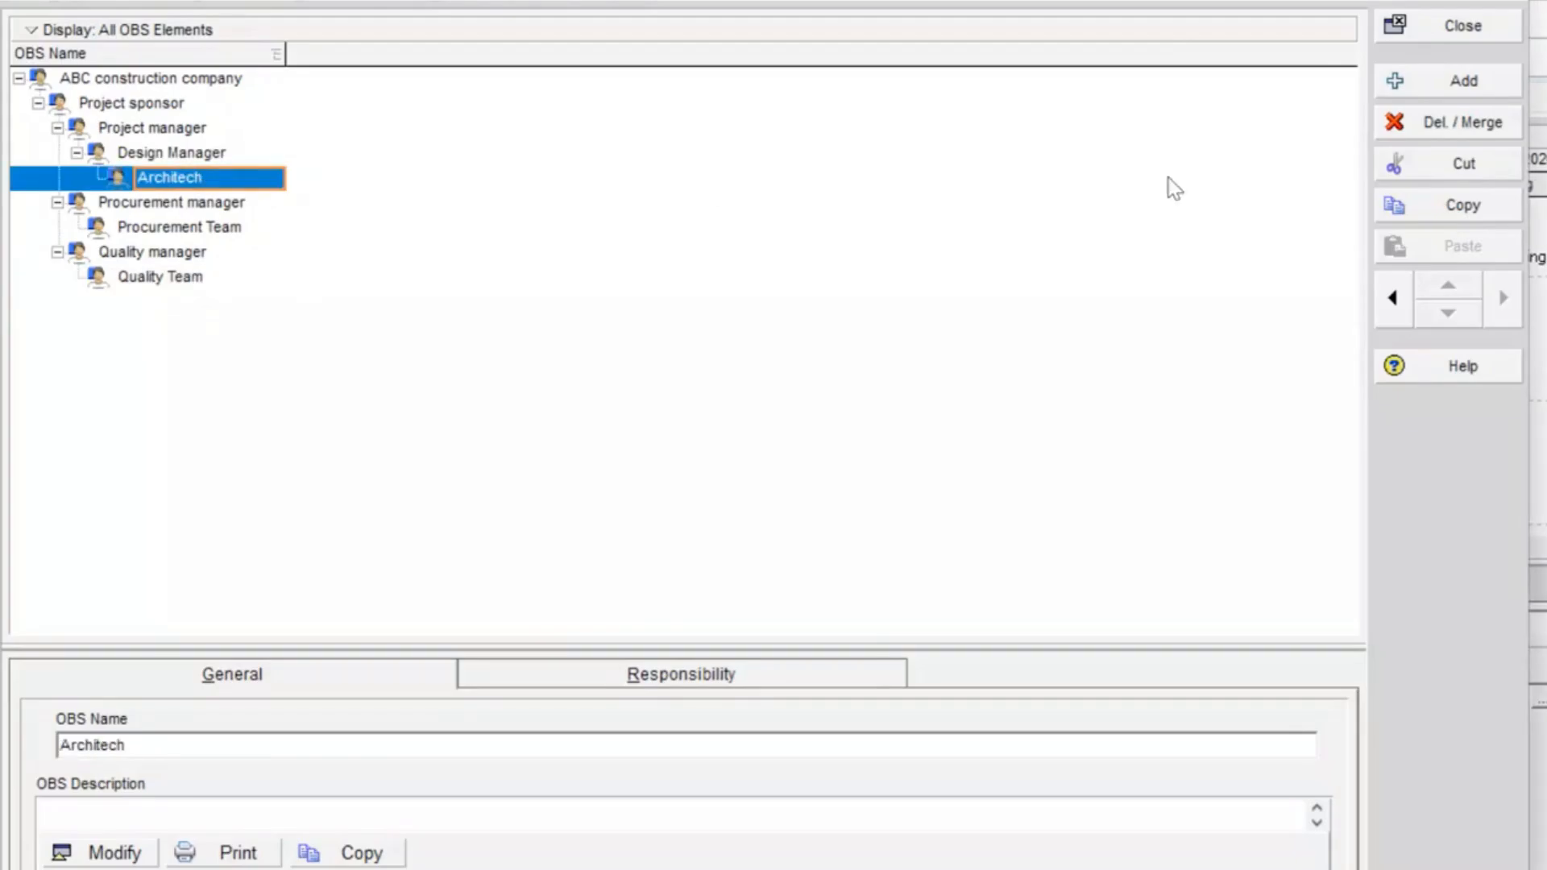
left_click(194, 155)
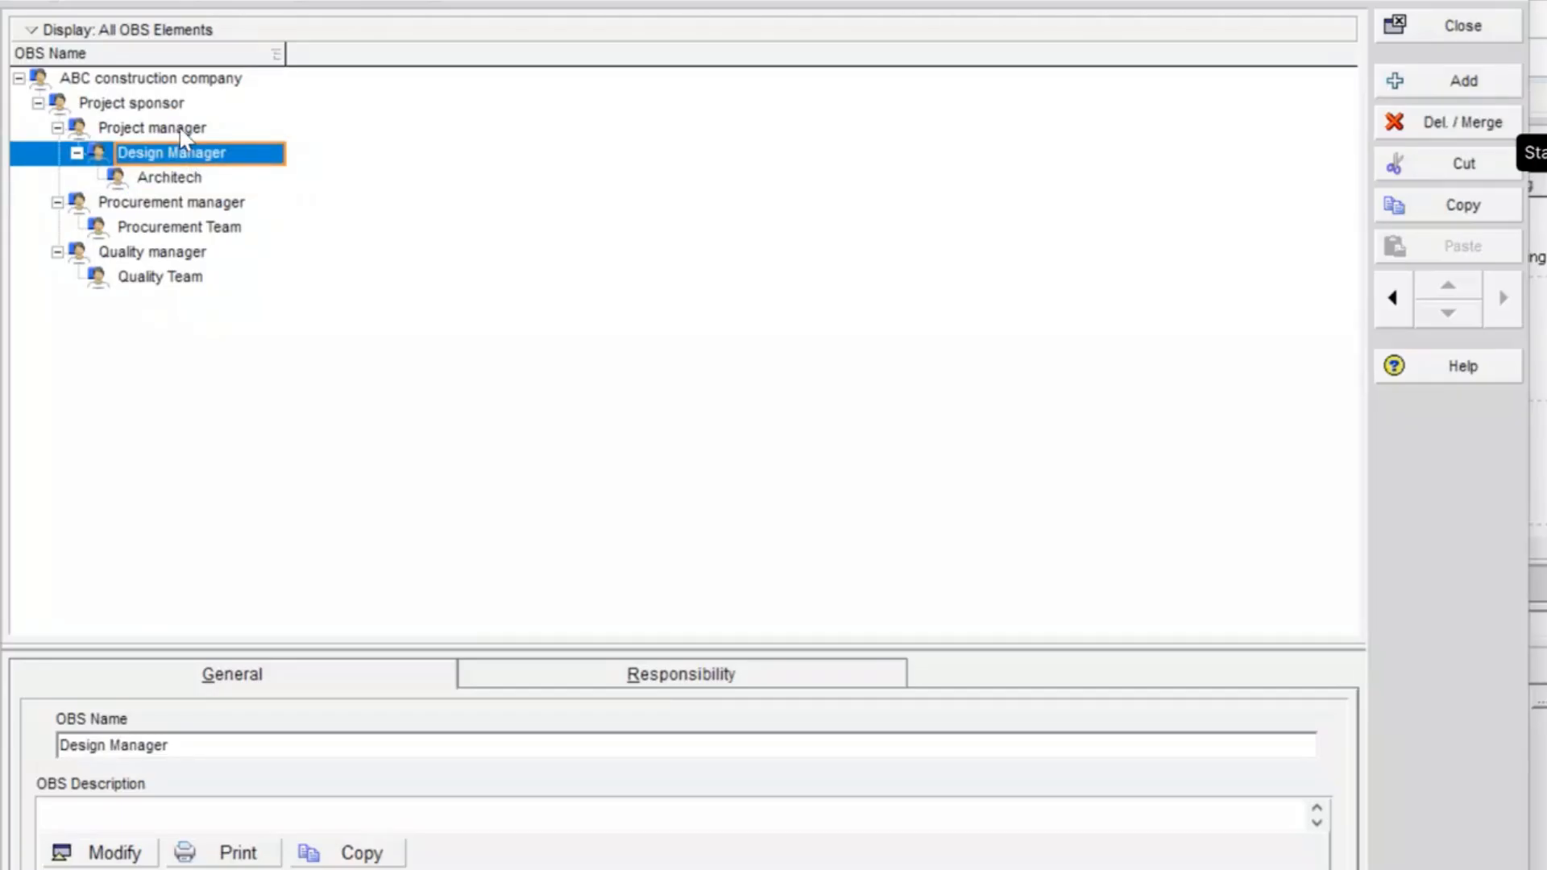
left_click(1422, 85)
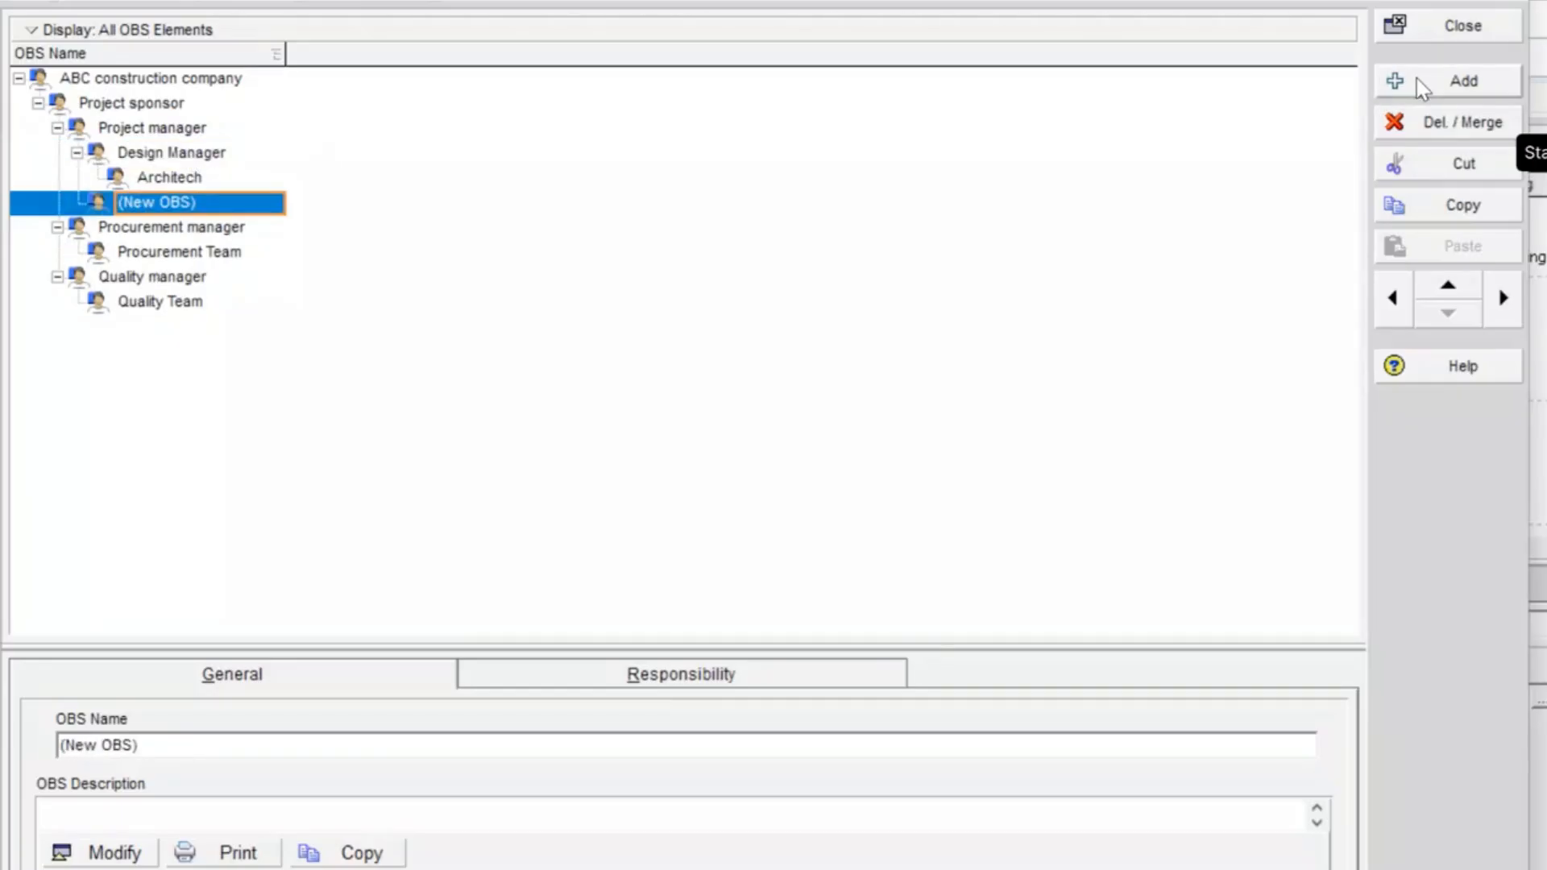
left_click(208, 207)
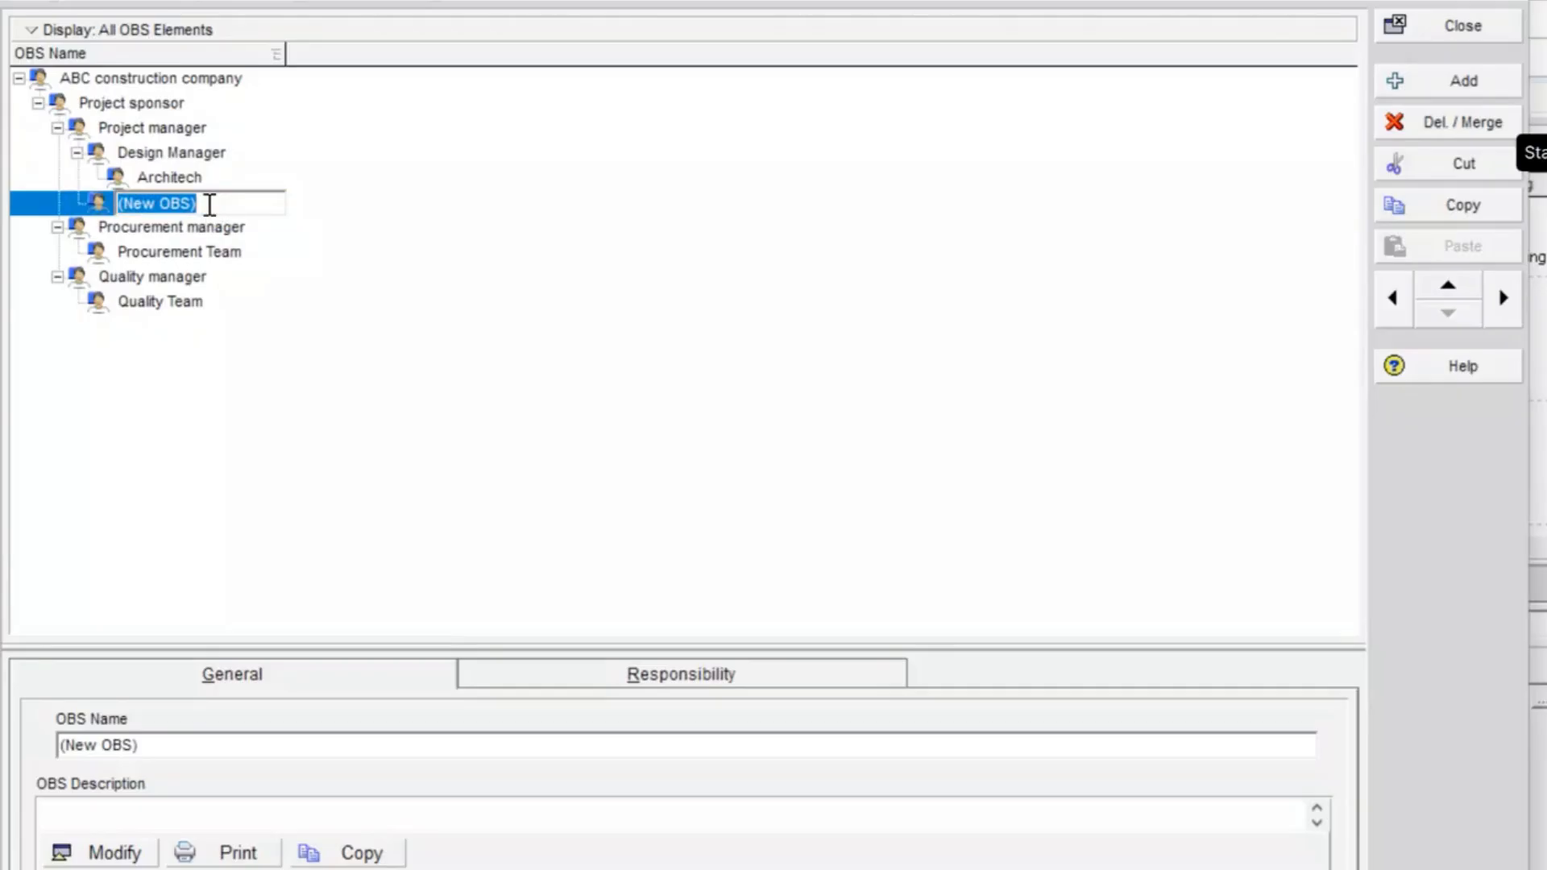
key("BackSpace")
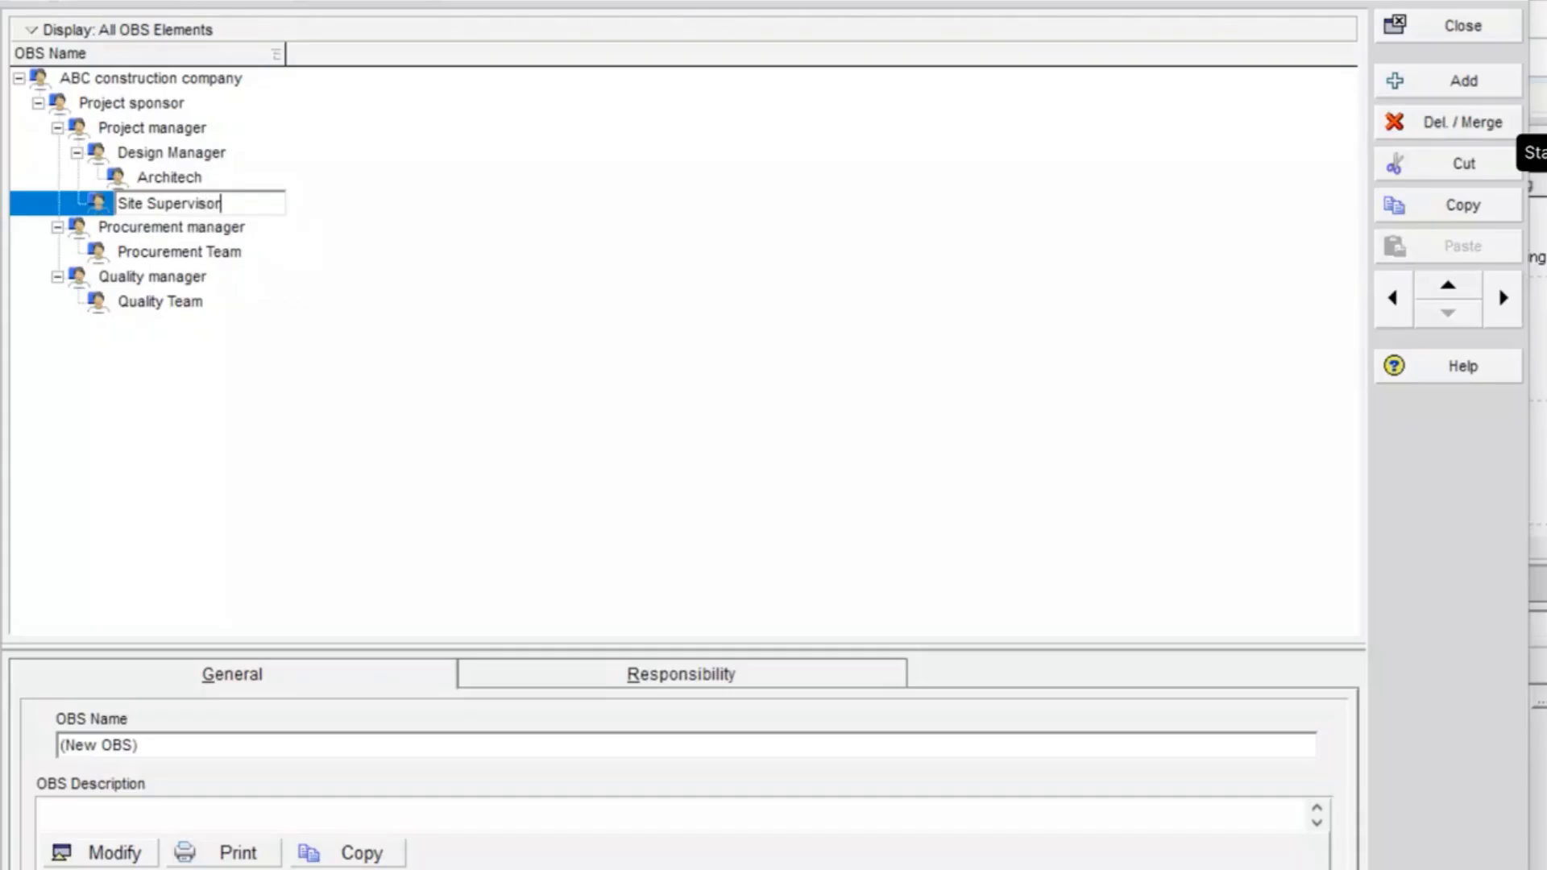
key("Return")
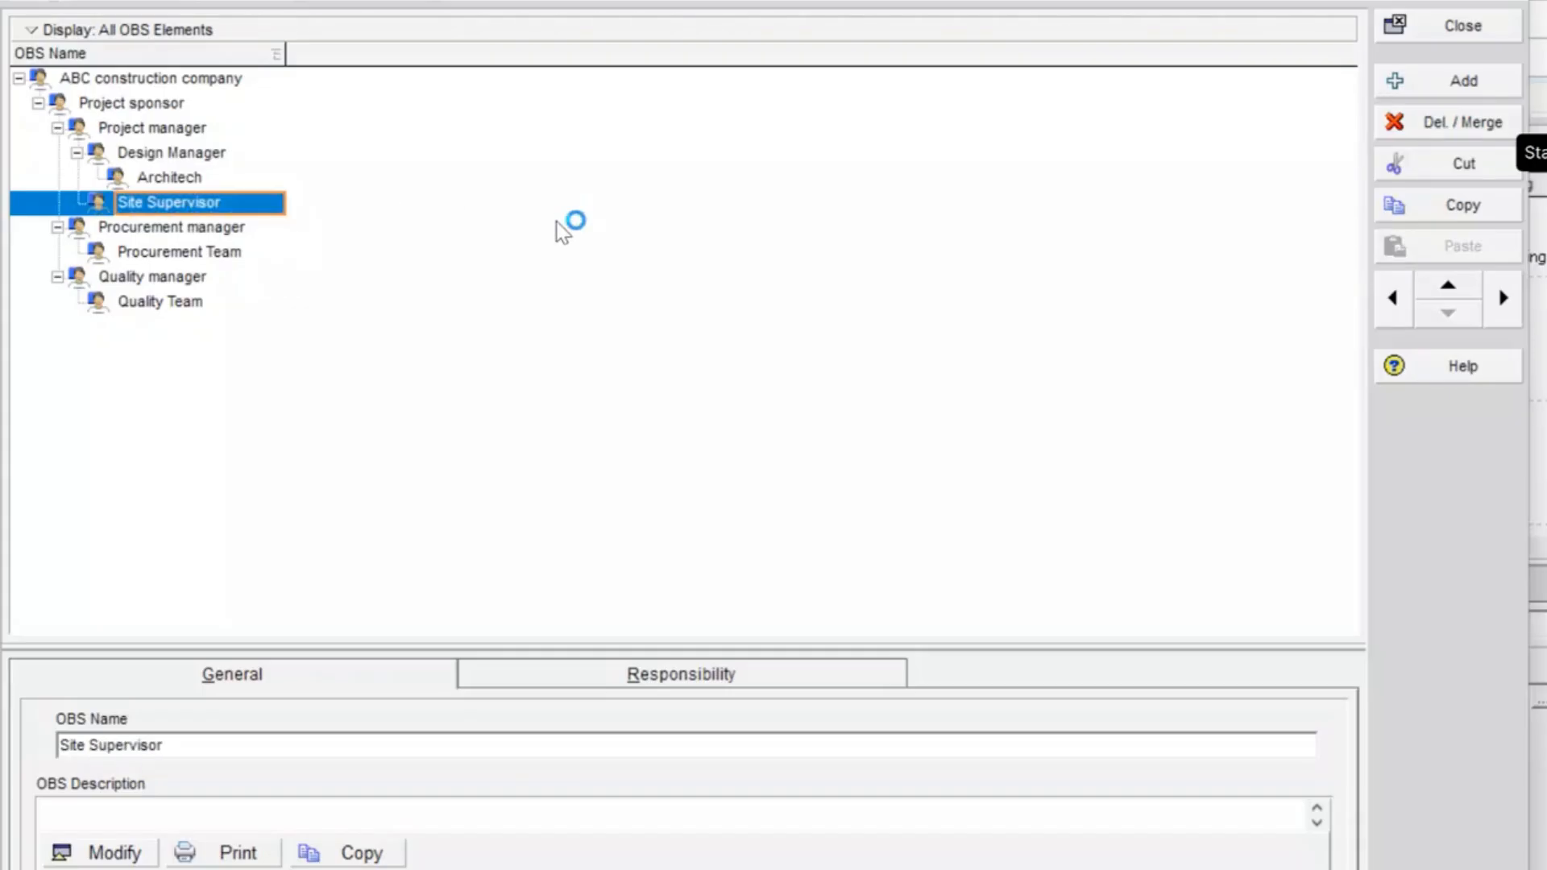
Step: Add an OBS element indented one level under Site Supervisor and name it "Construction workers"
left_click(1440, 81)
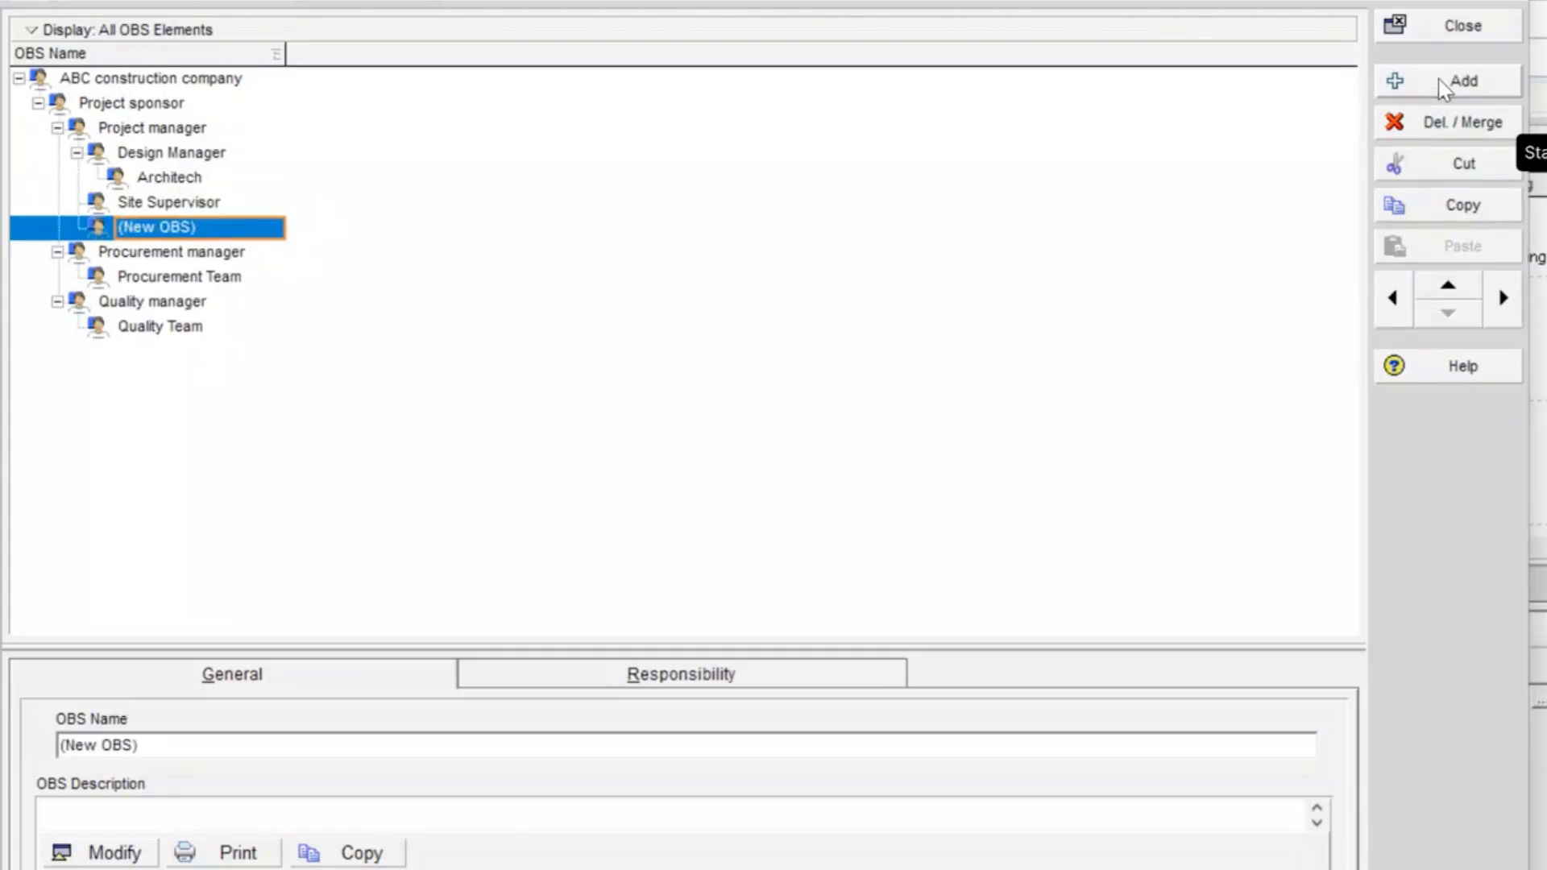
left_click(1503, 299)
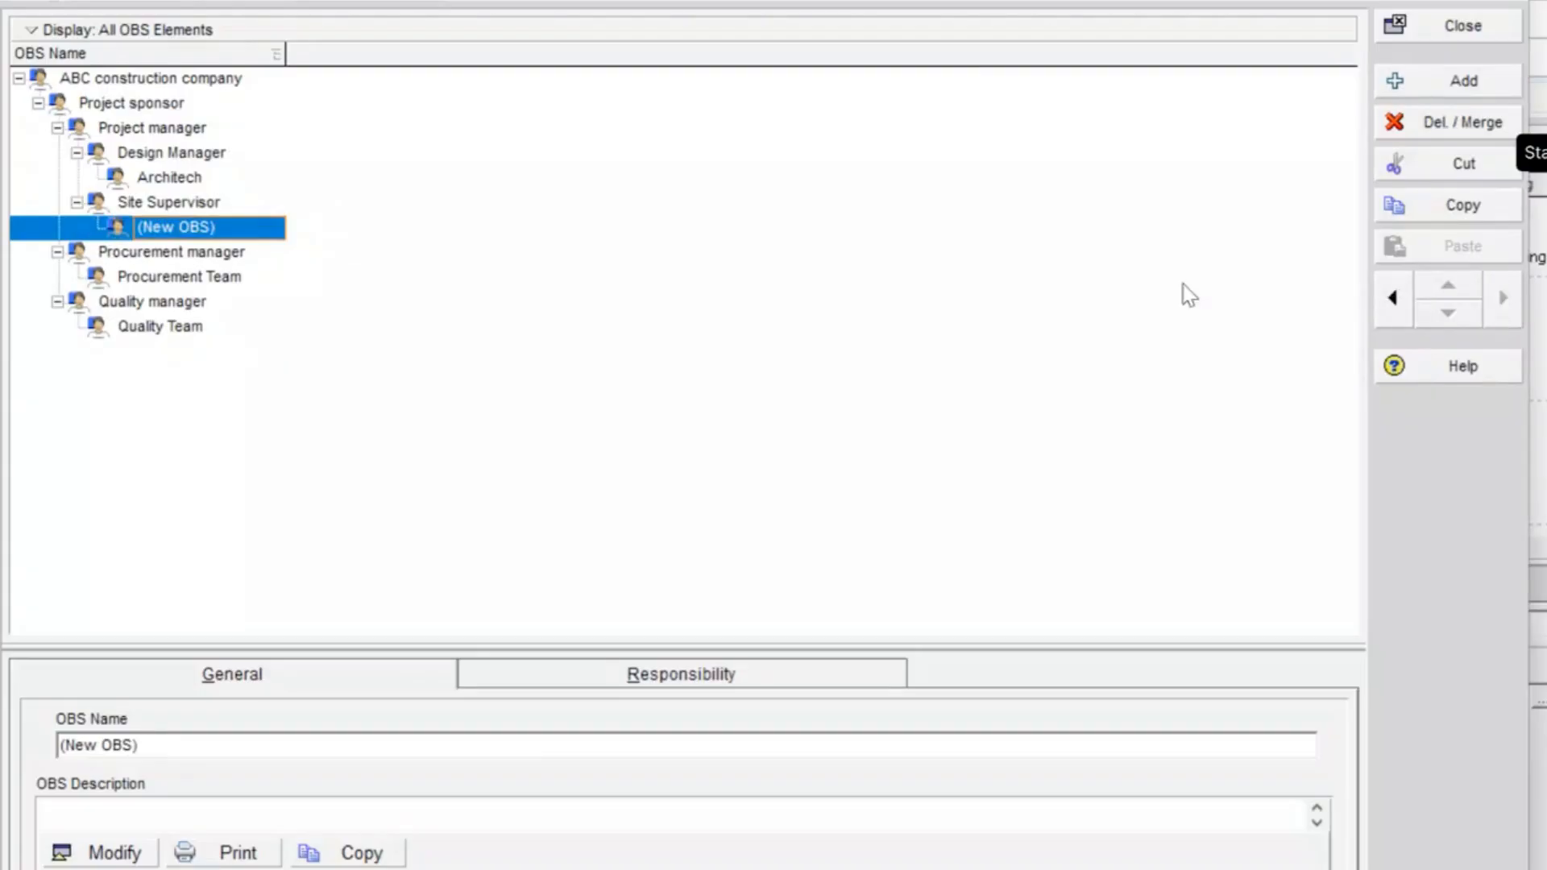
left_click(230, 227)
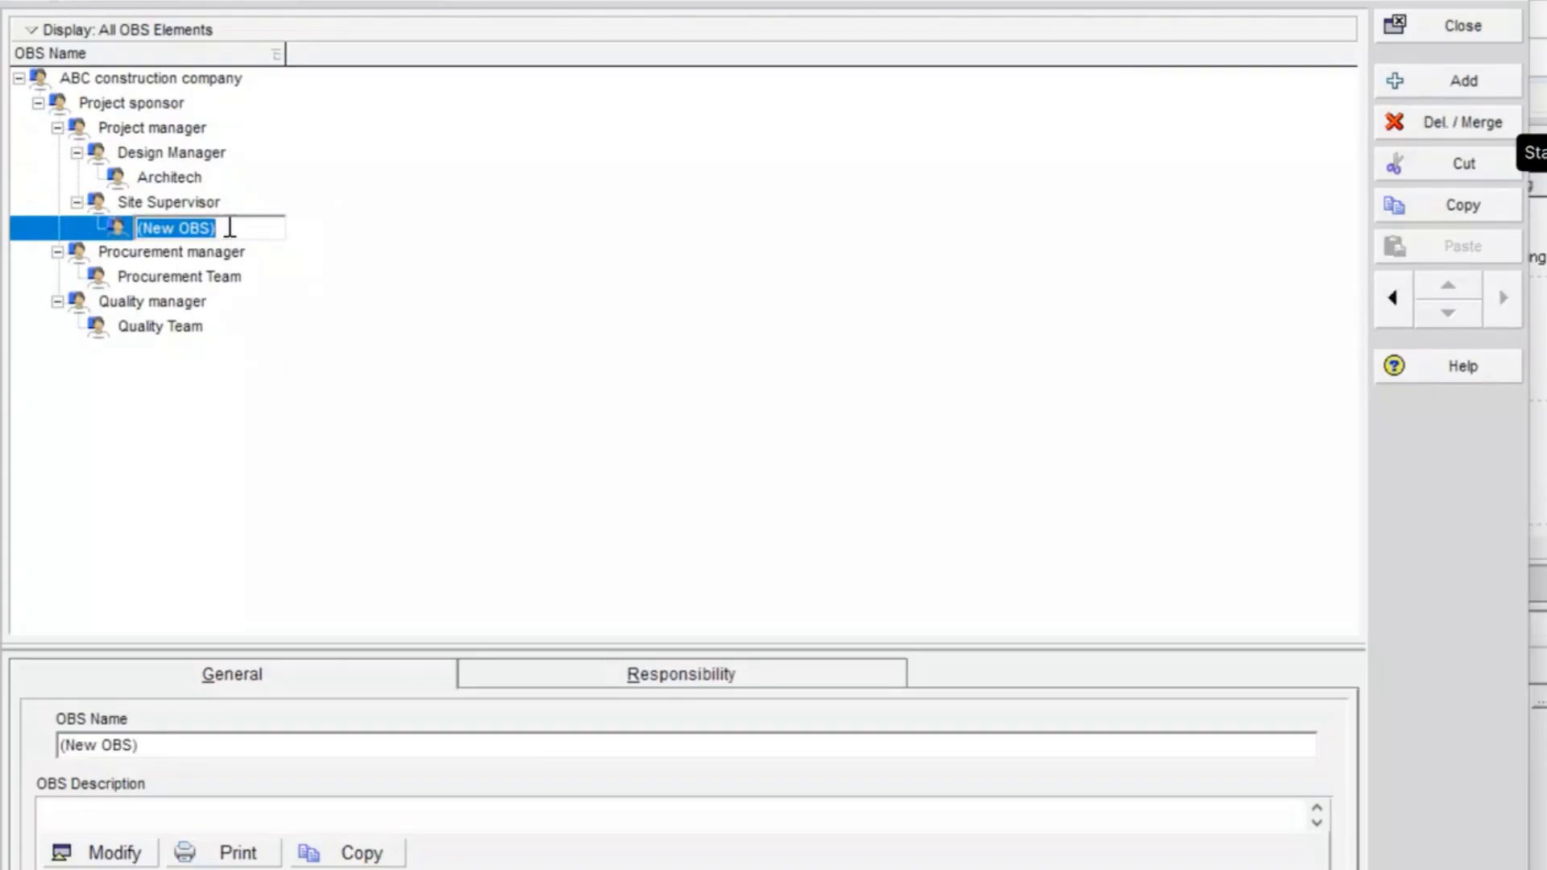
key("BackSpace")
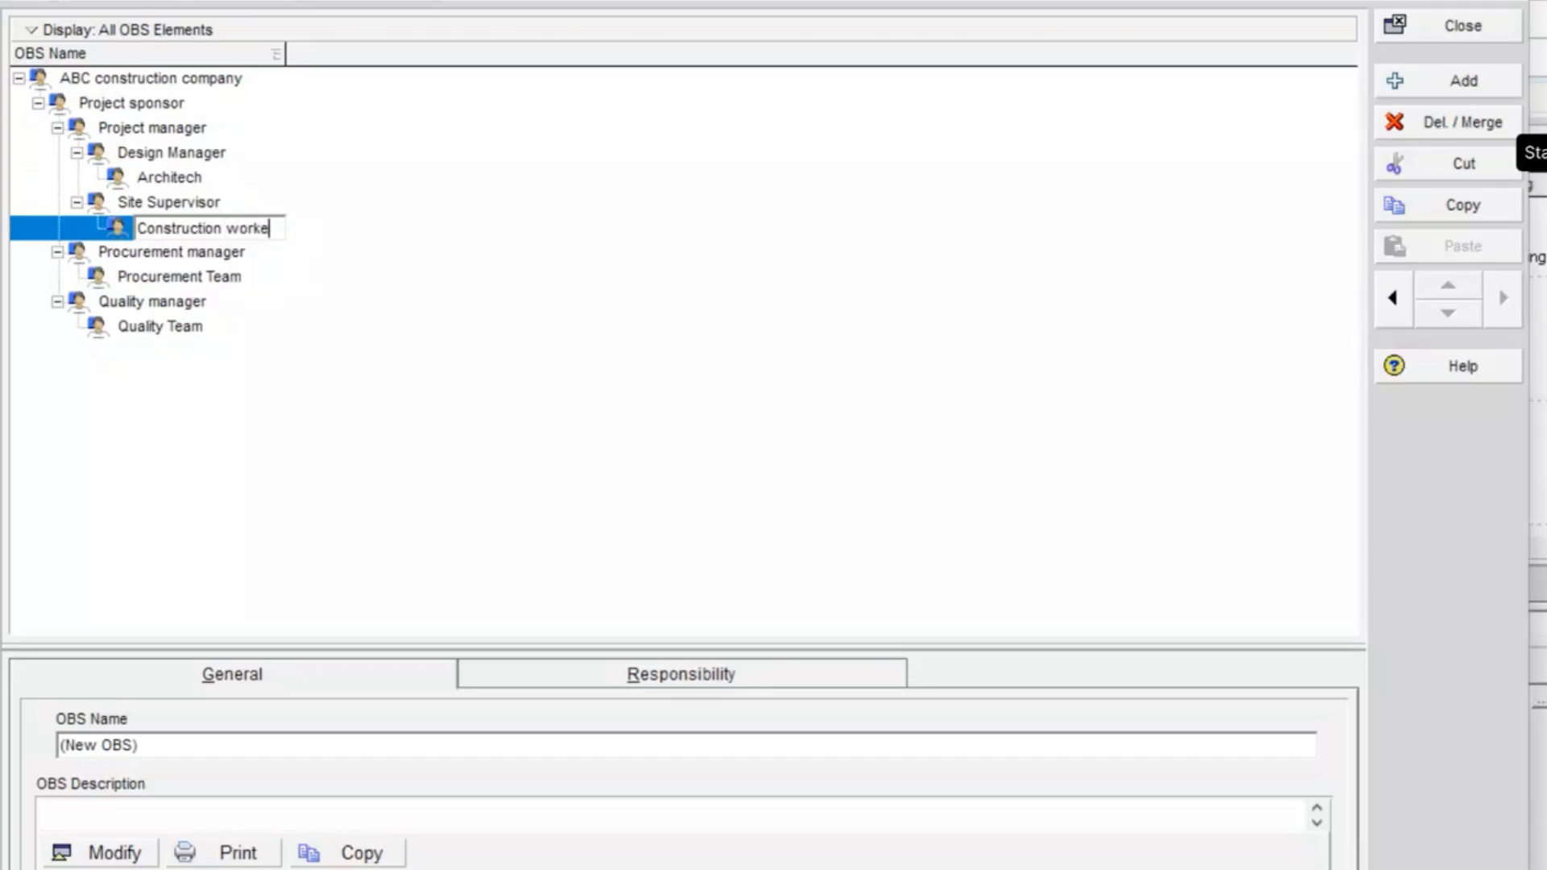
type("Construction workers")
key("Return")
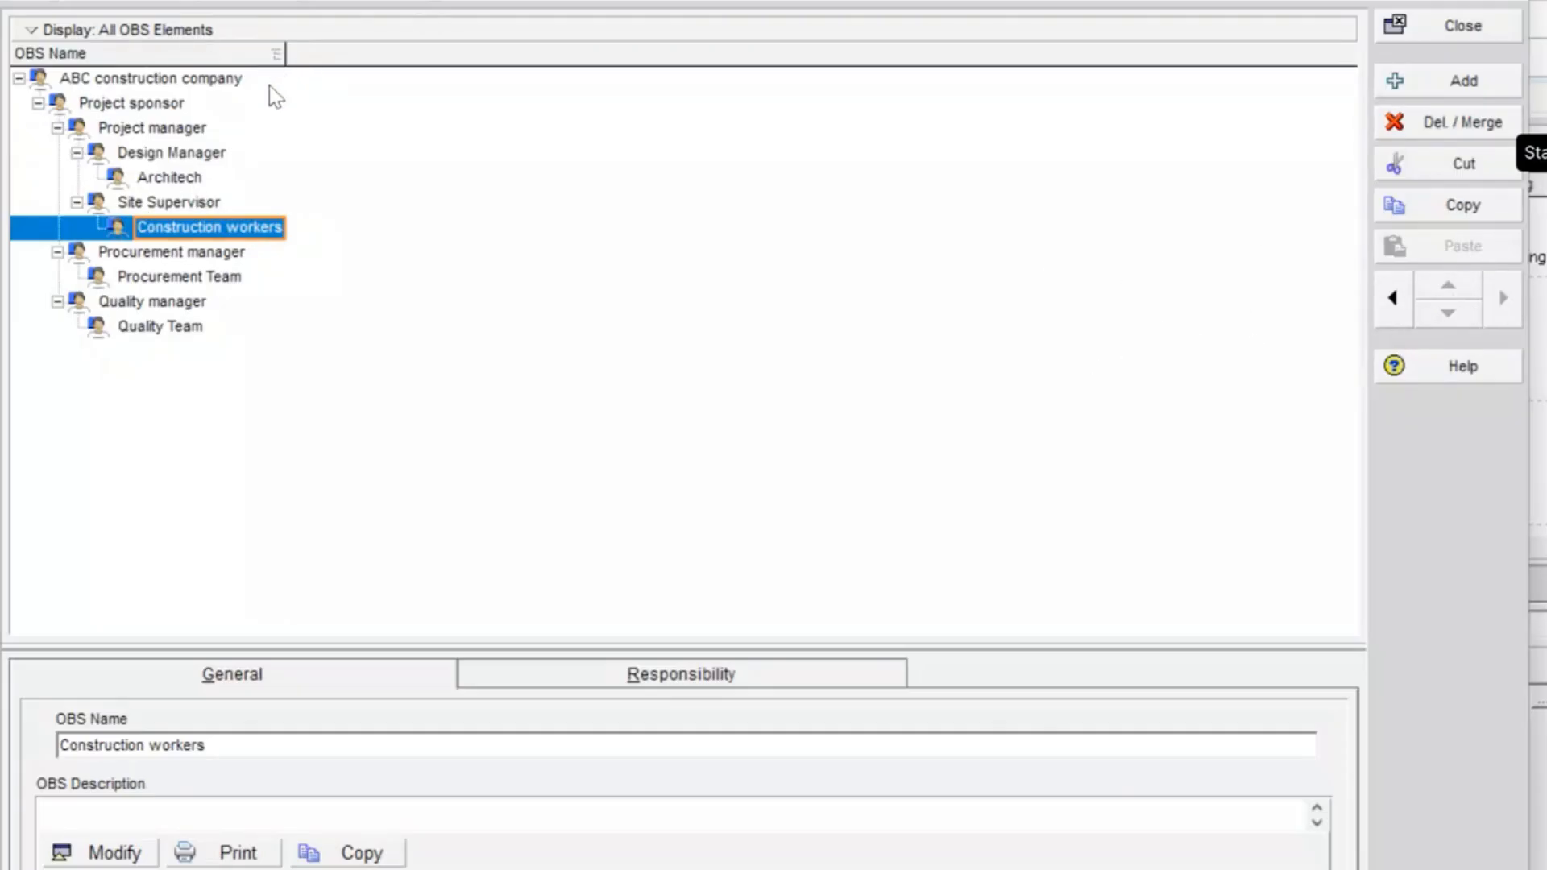
Step: Display the ABC construction company OBS as a chart and look through its hierarchy
left_click(192, 88)
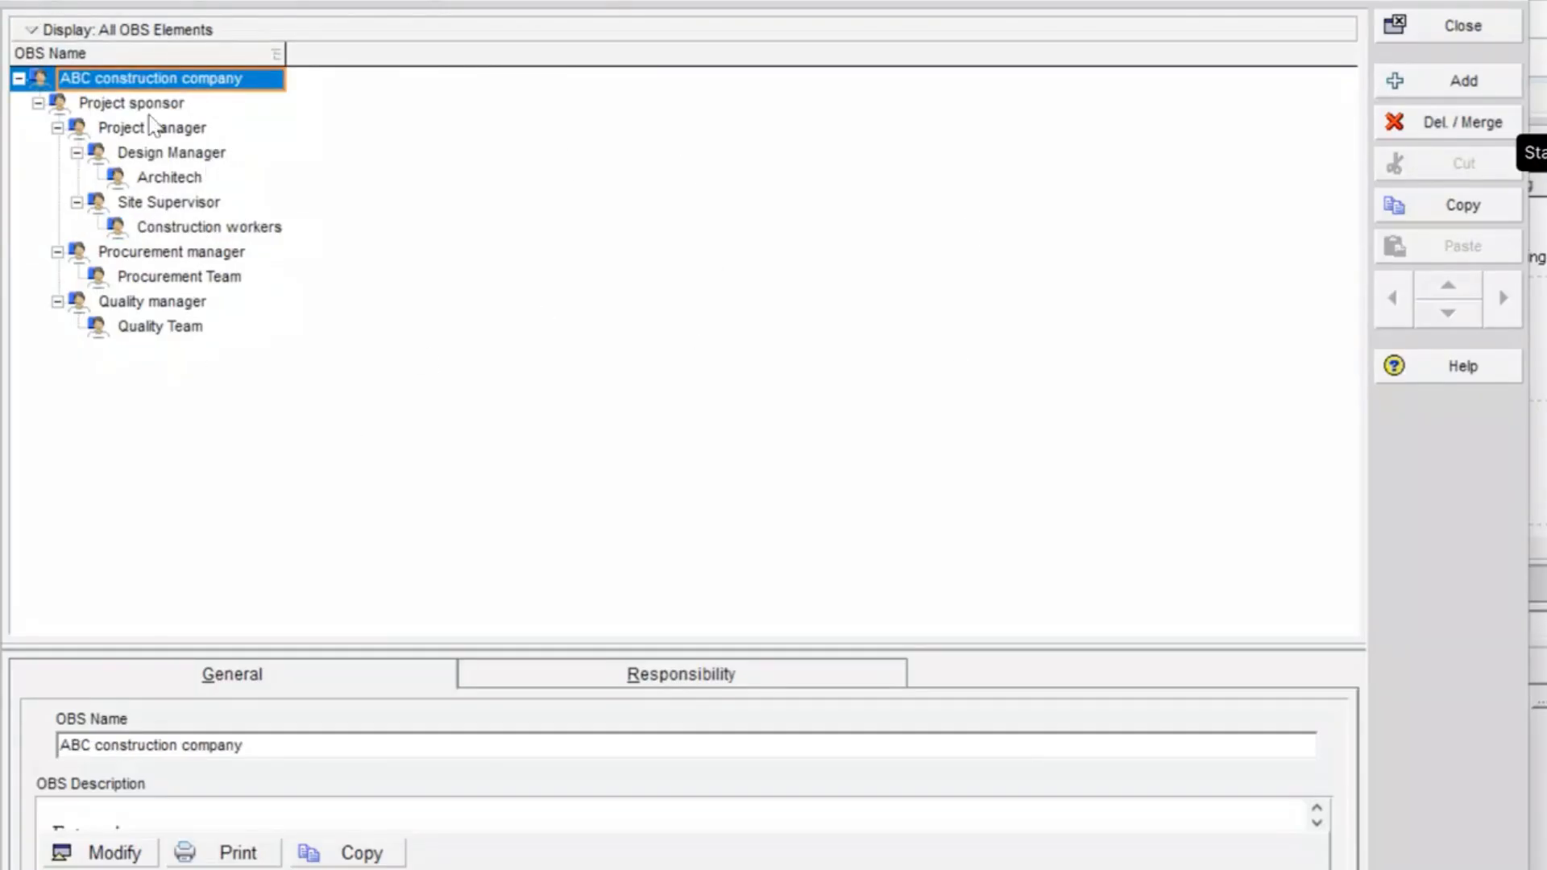
left_click(33, 34)
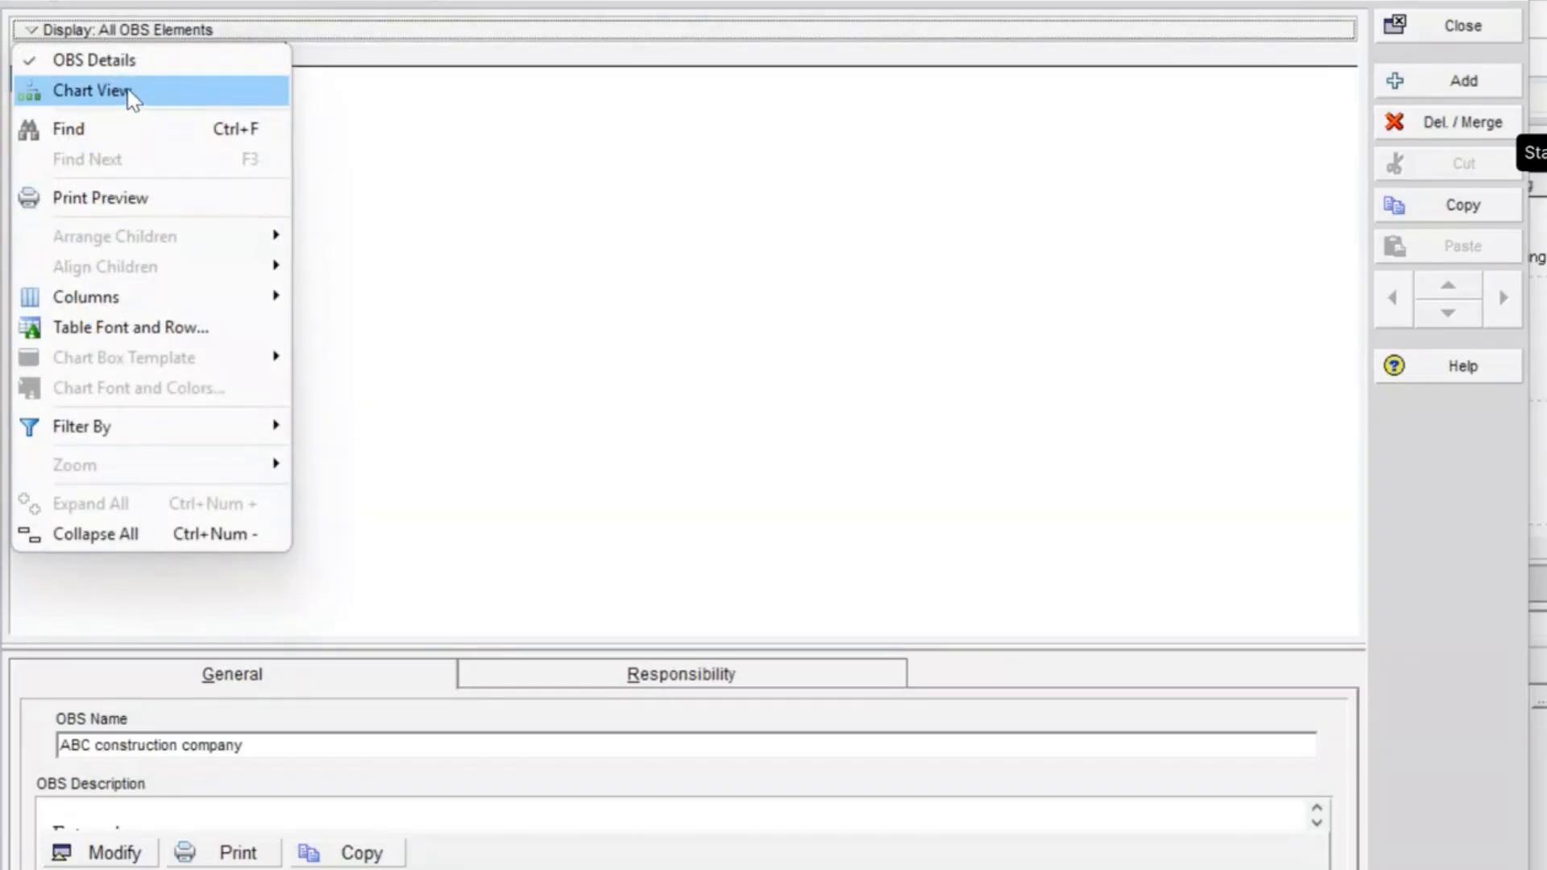
left_click(128, 91)
scroll(552, 197, "down", 4)
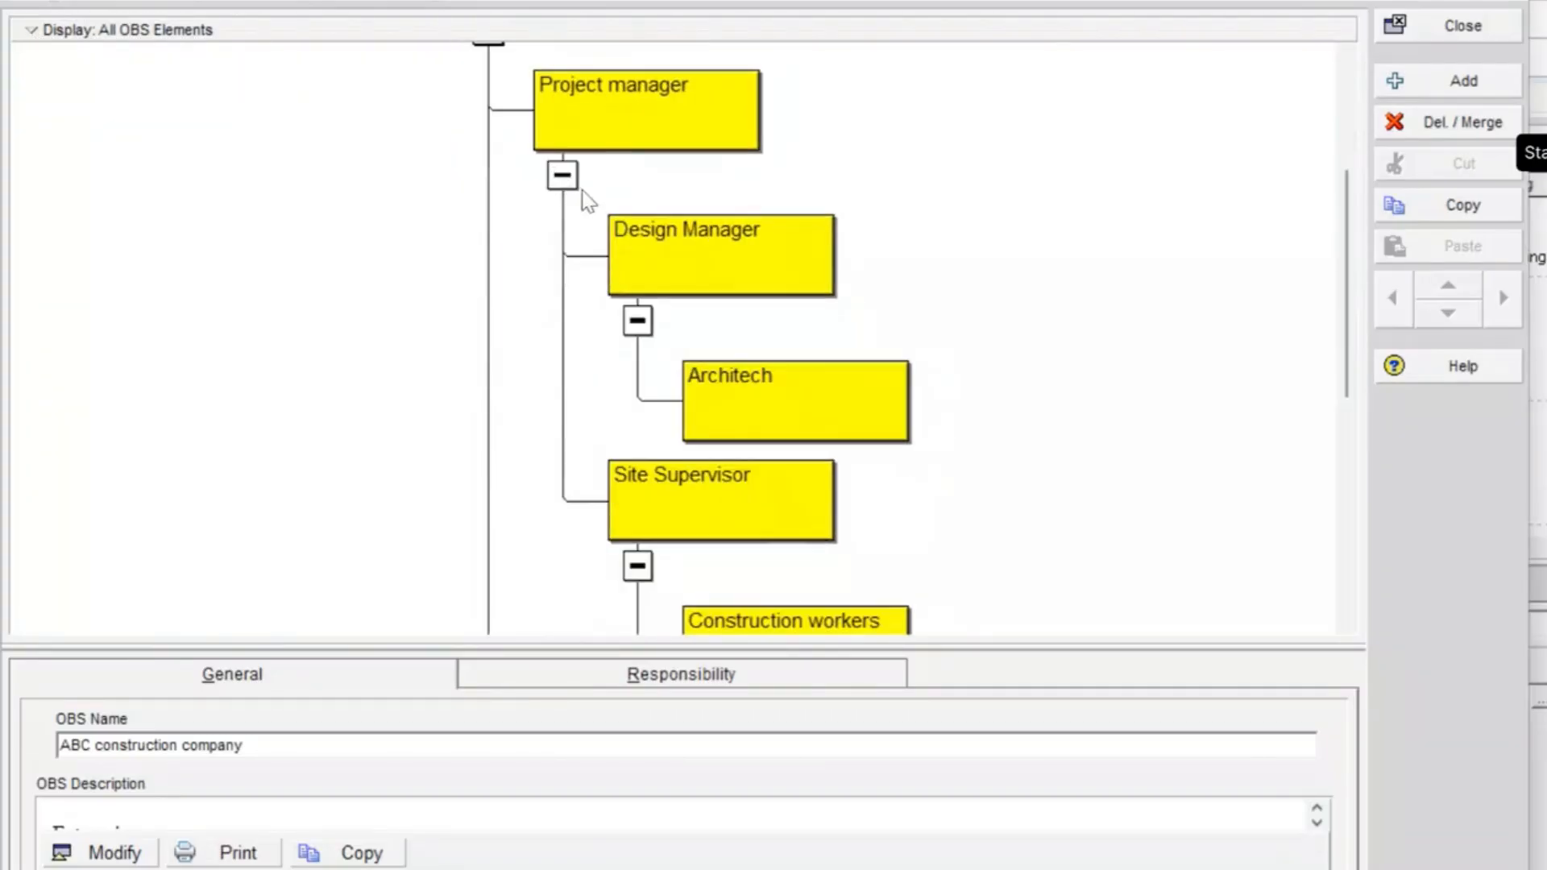
Step: Arrange the elements under Project sponsor horizontally in the OBS chart and widen the window
scroll(588, 197, "up", 4)
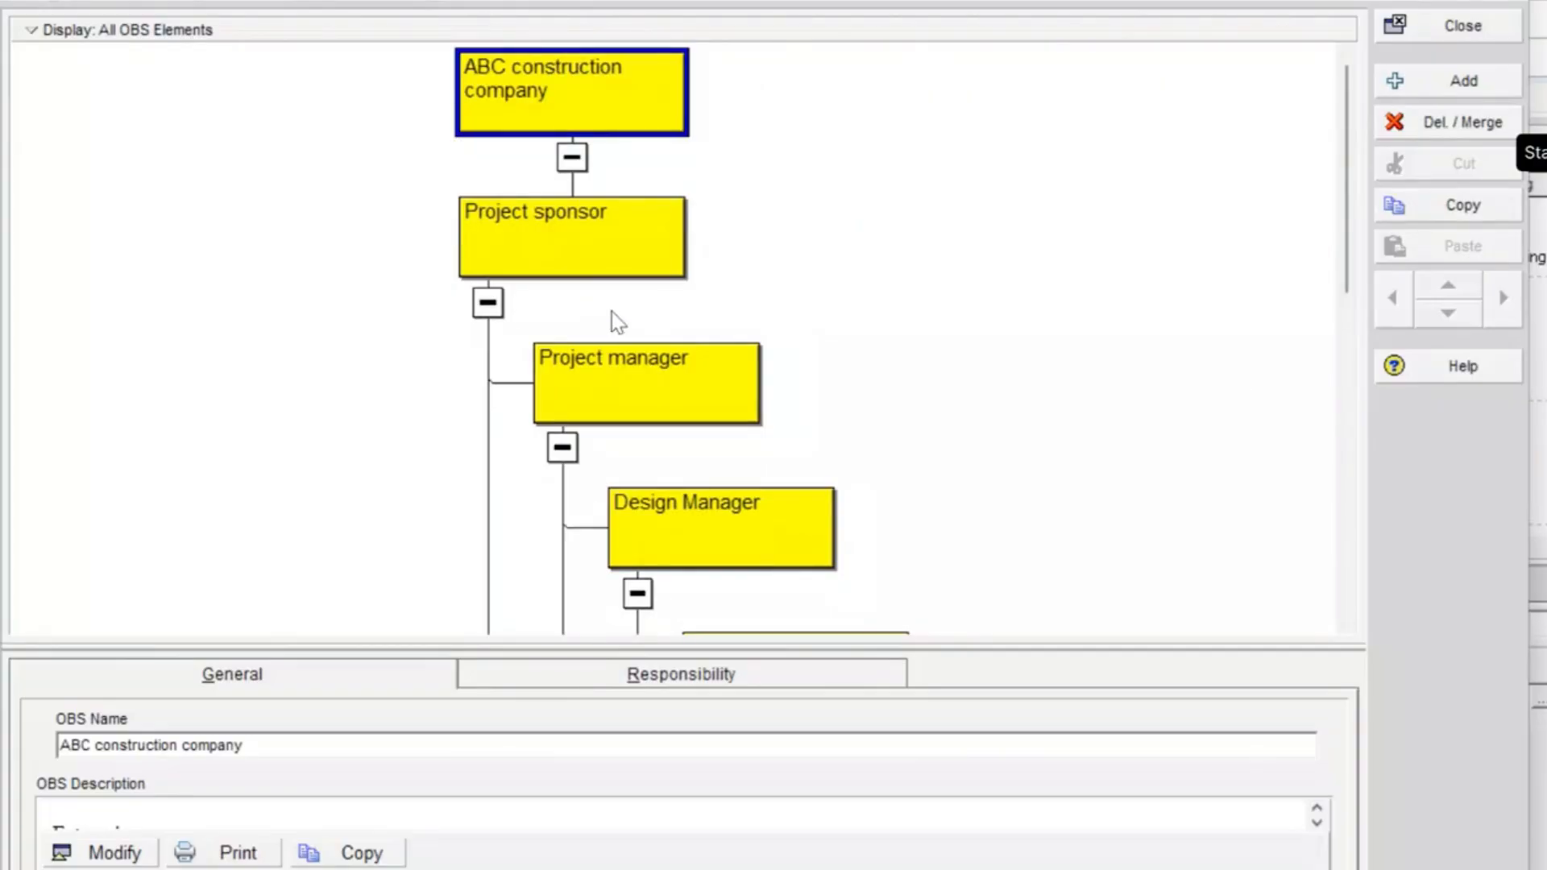
scroll(610, 298, "down", 4)
scroll(600, 330, "up", 3)
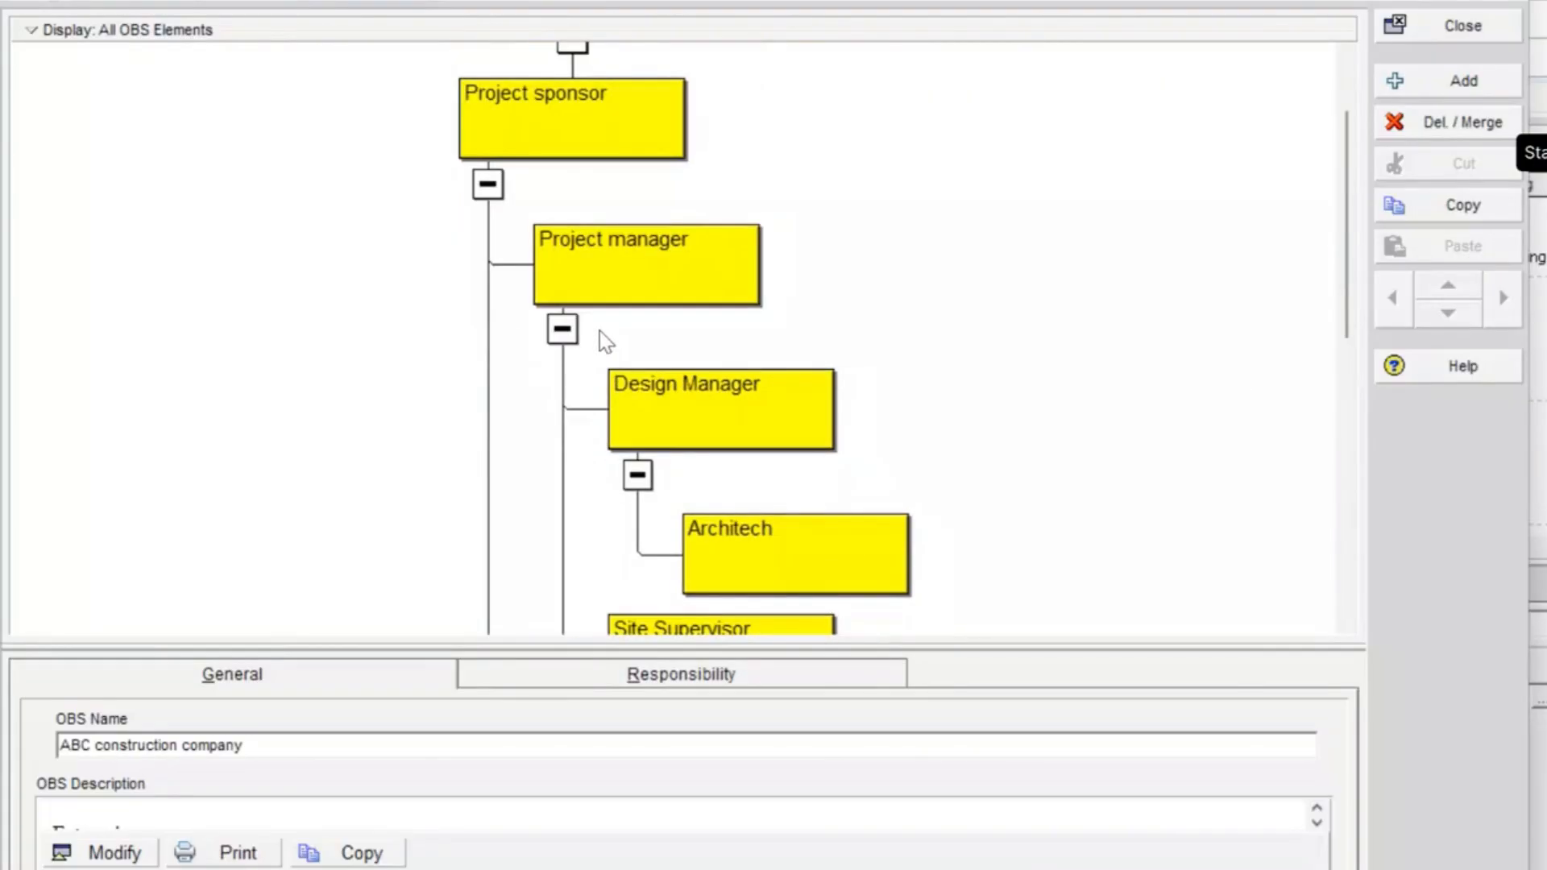
scroll(725, 355, "up", 3)
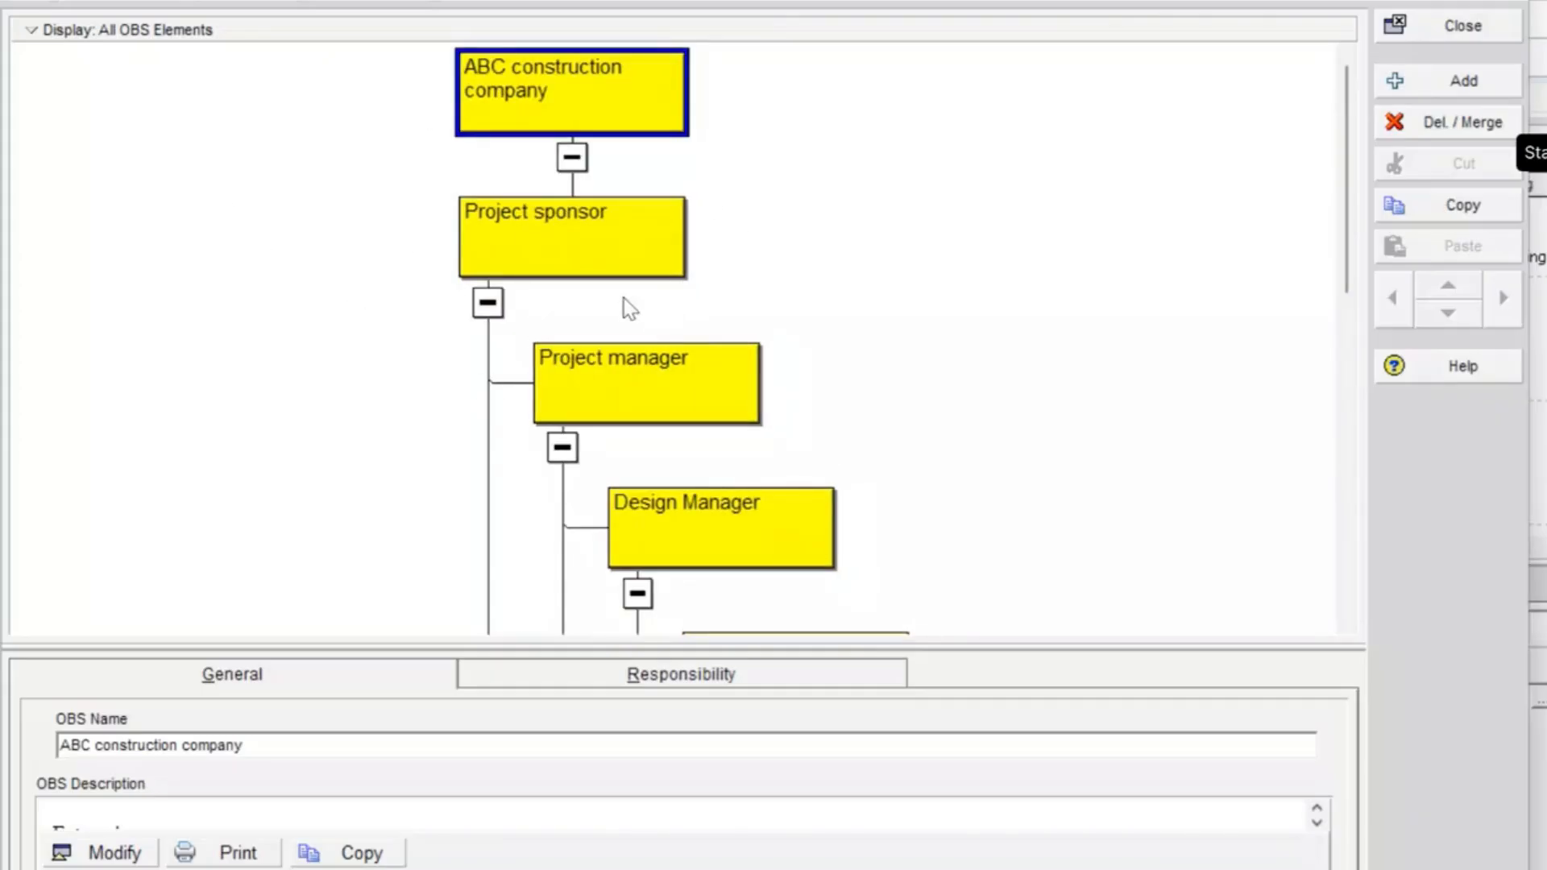
left_click(579, 255)
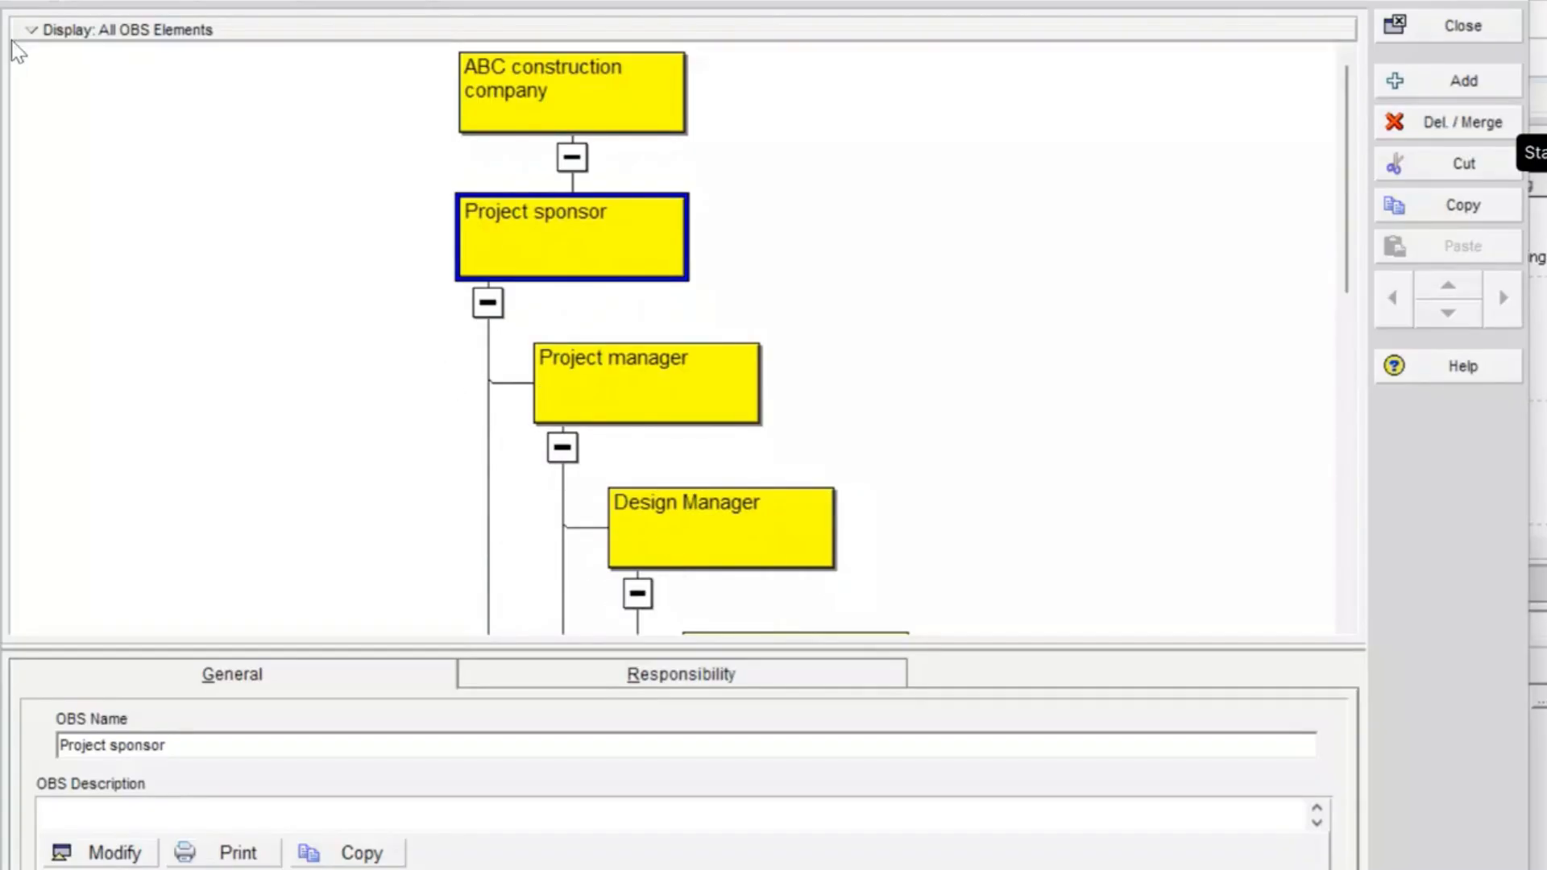
left_click(36, 32)
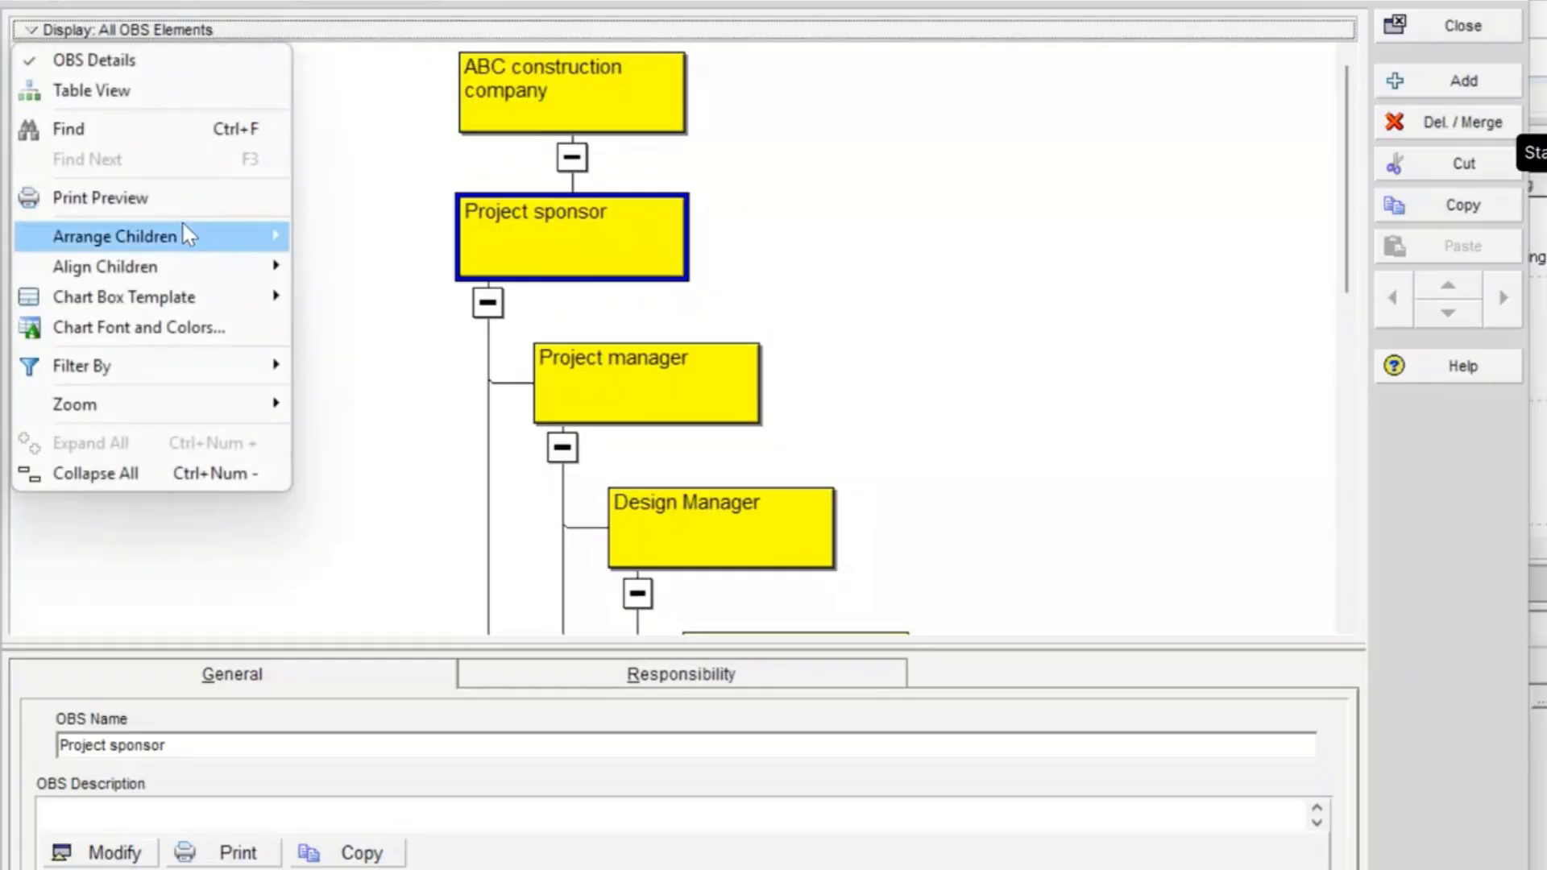
mouse_move(189, 241)
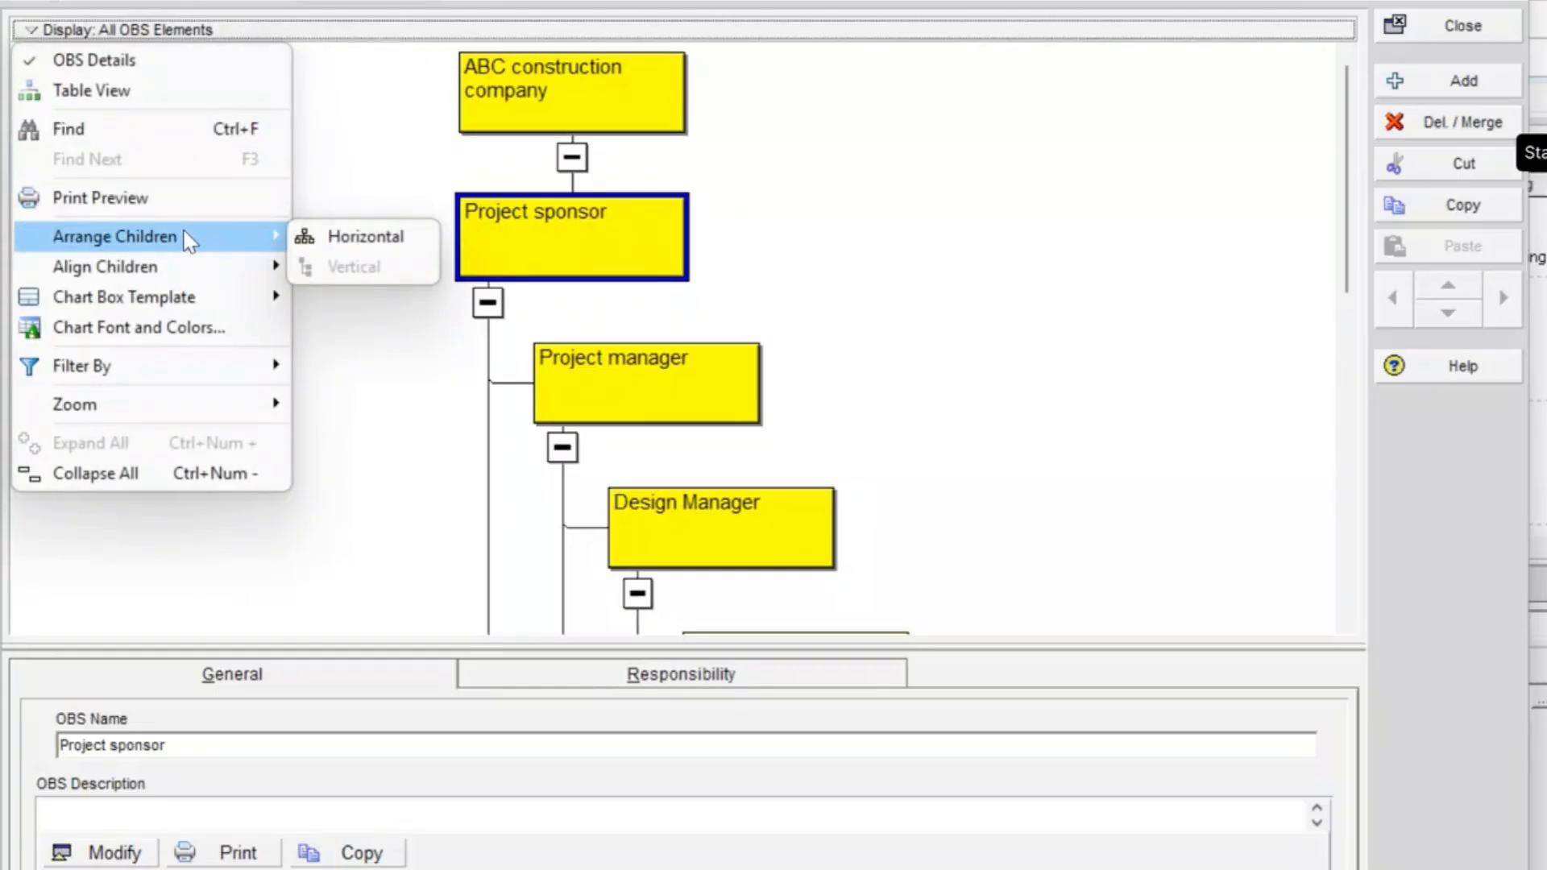
left_click(308, 237)
scroll(725, 513, "down", 2)
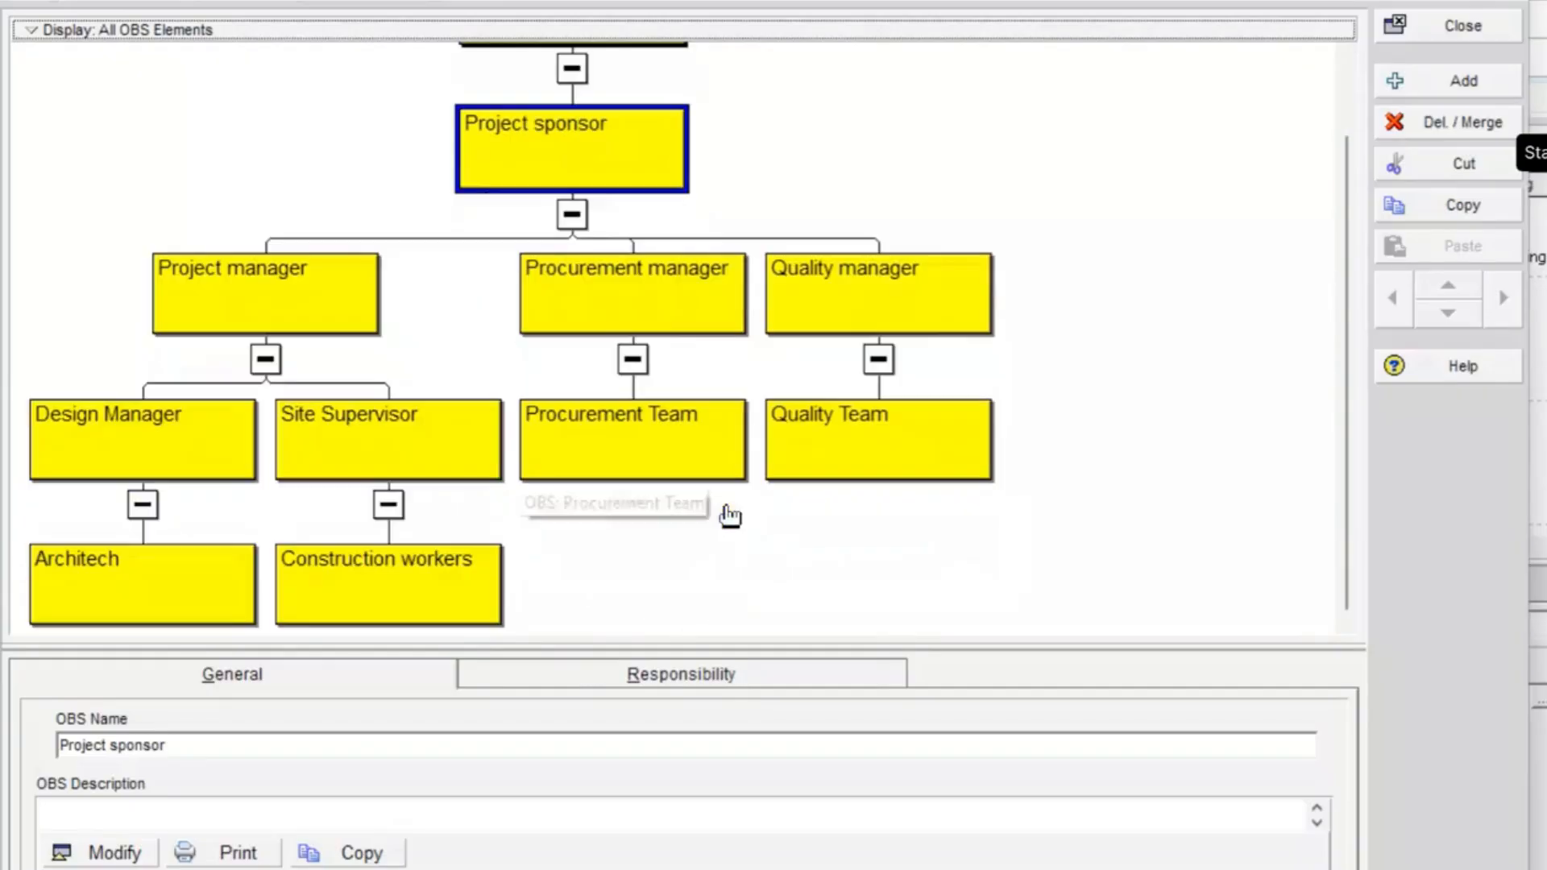
scroll(728, 515, "up", 2)
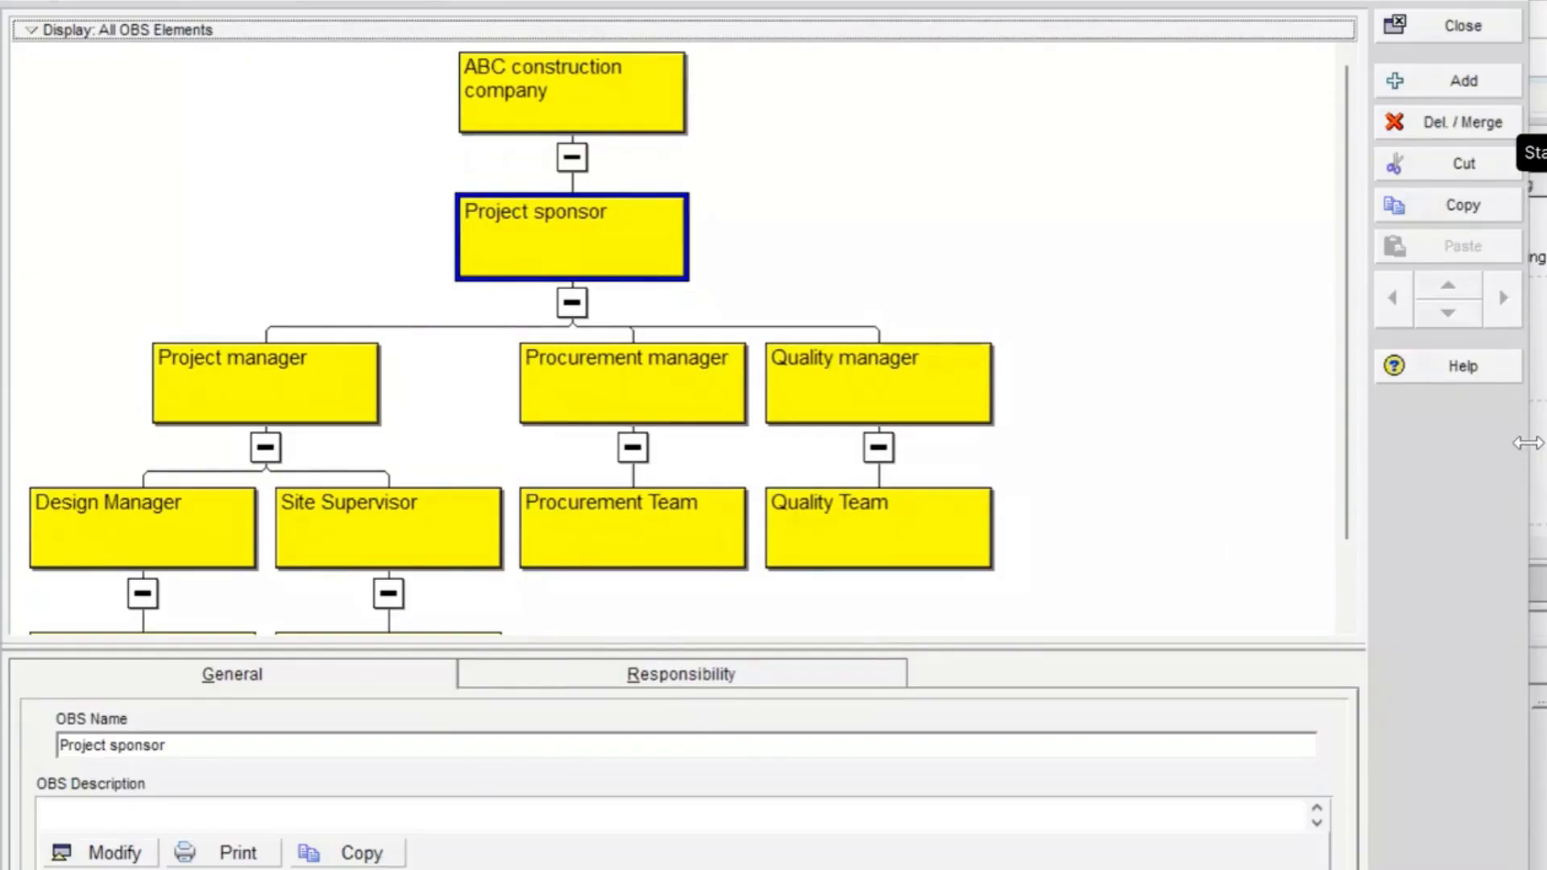
left_click_drag(1539, 442, 1546, 443)
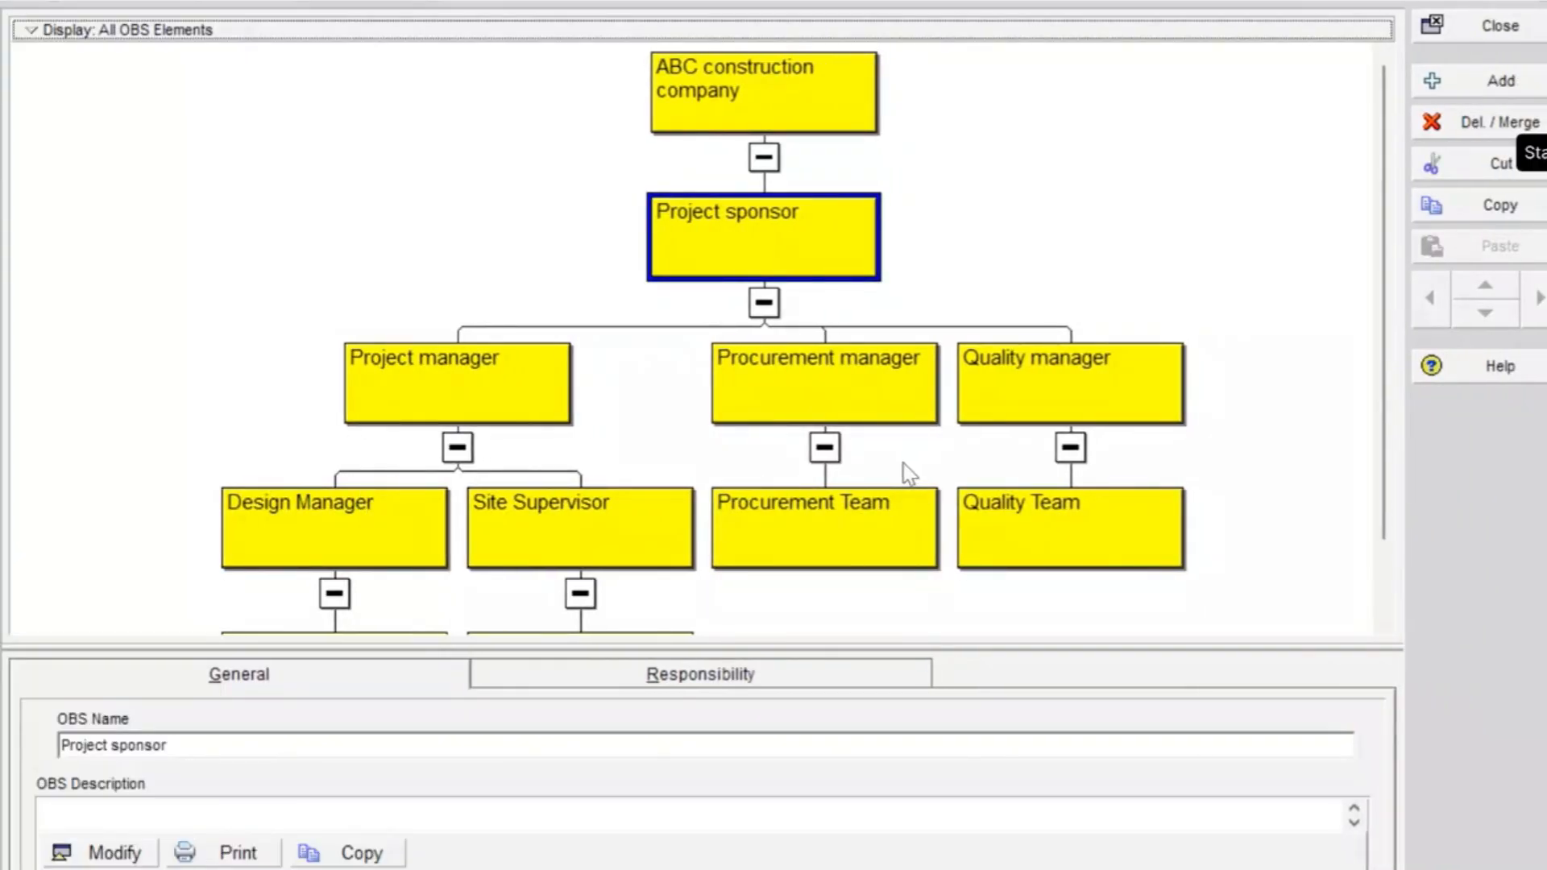
Step: Examine the chart's upper levels, from ABC construction company and Project sponsor to the project, procurement and quality managers
scroll(909, 474, "down", 1)
scroll(906, 474, "up", 1)
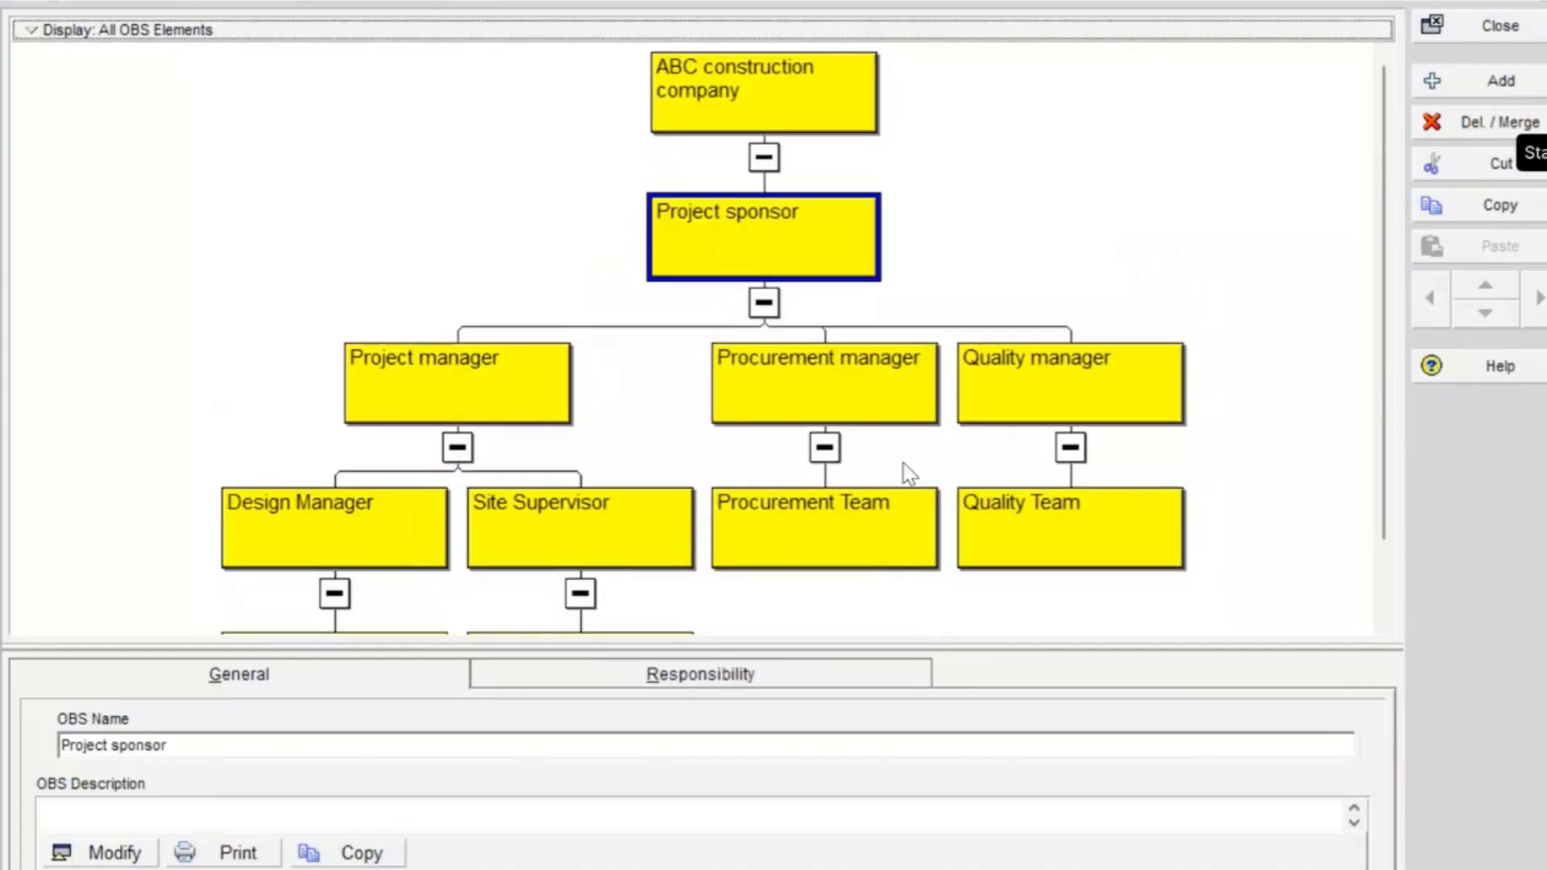
left_click(787, 93)
left_click(808, 244)
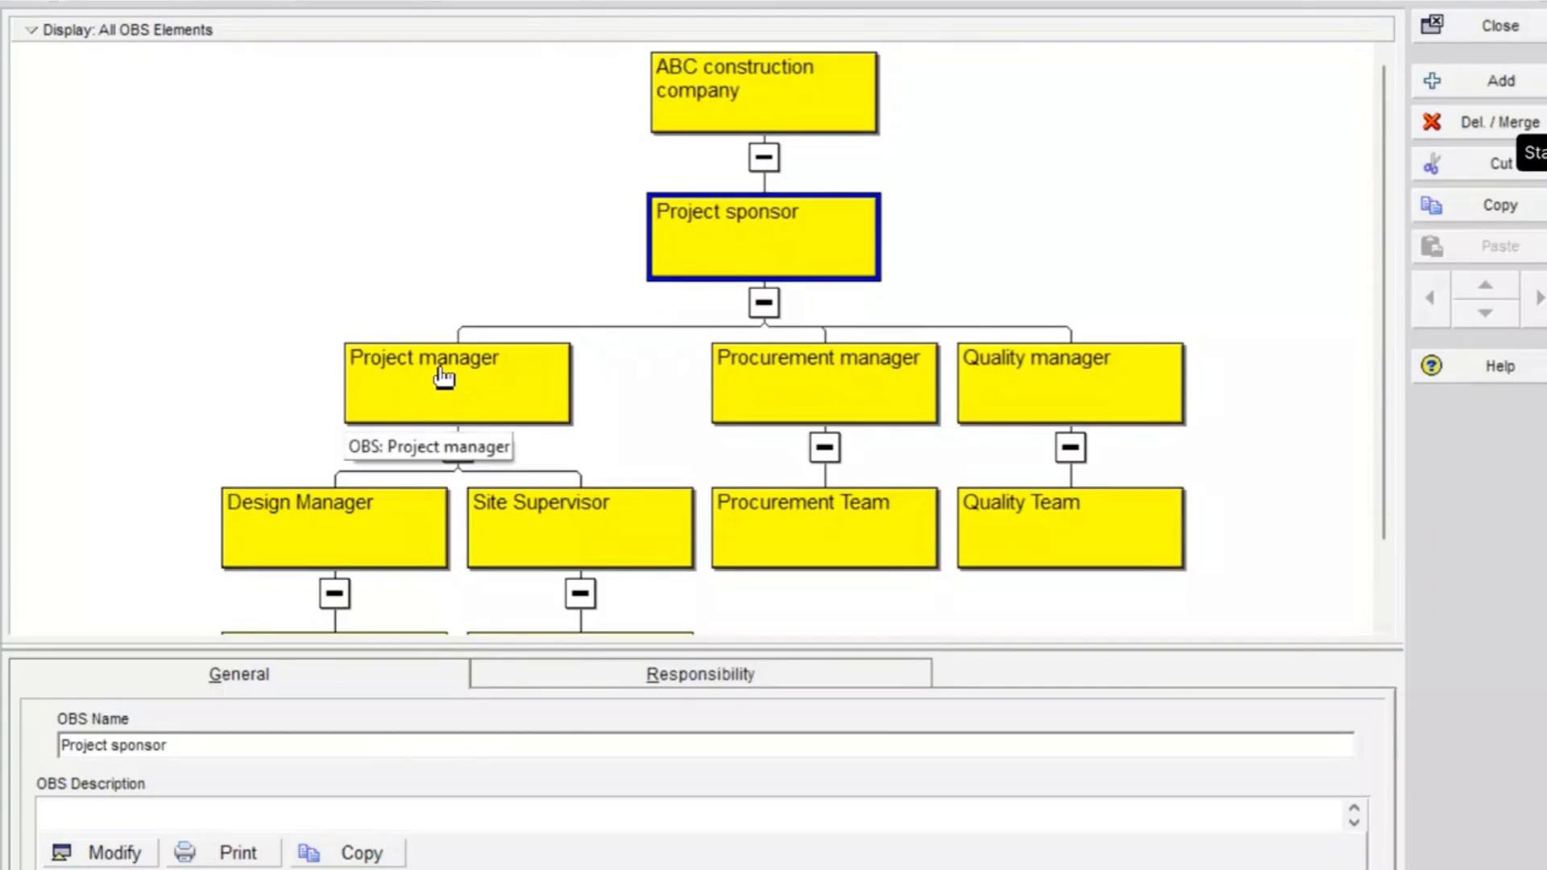
left_click(444, 376)
left_click(868, 393)
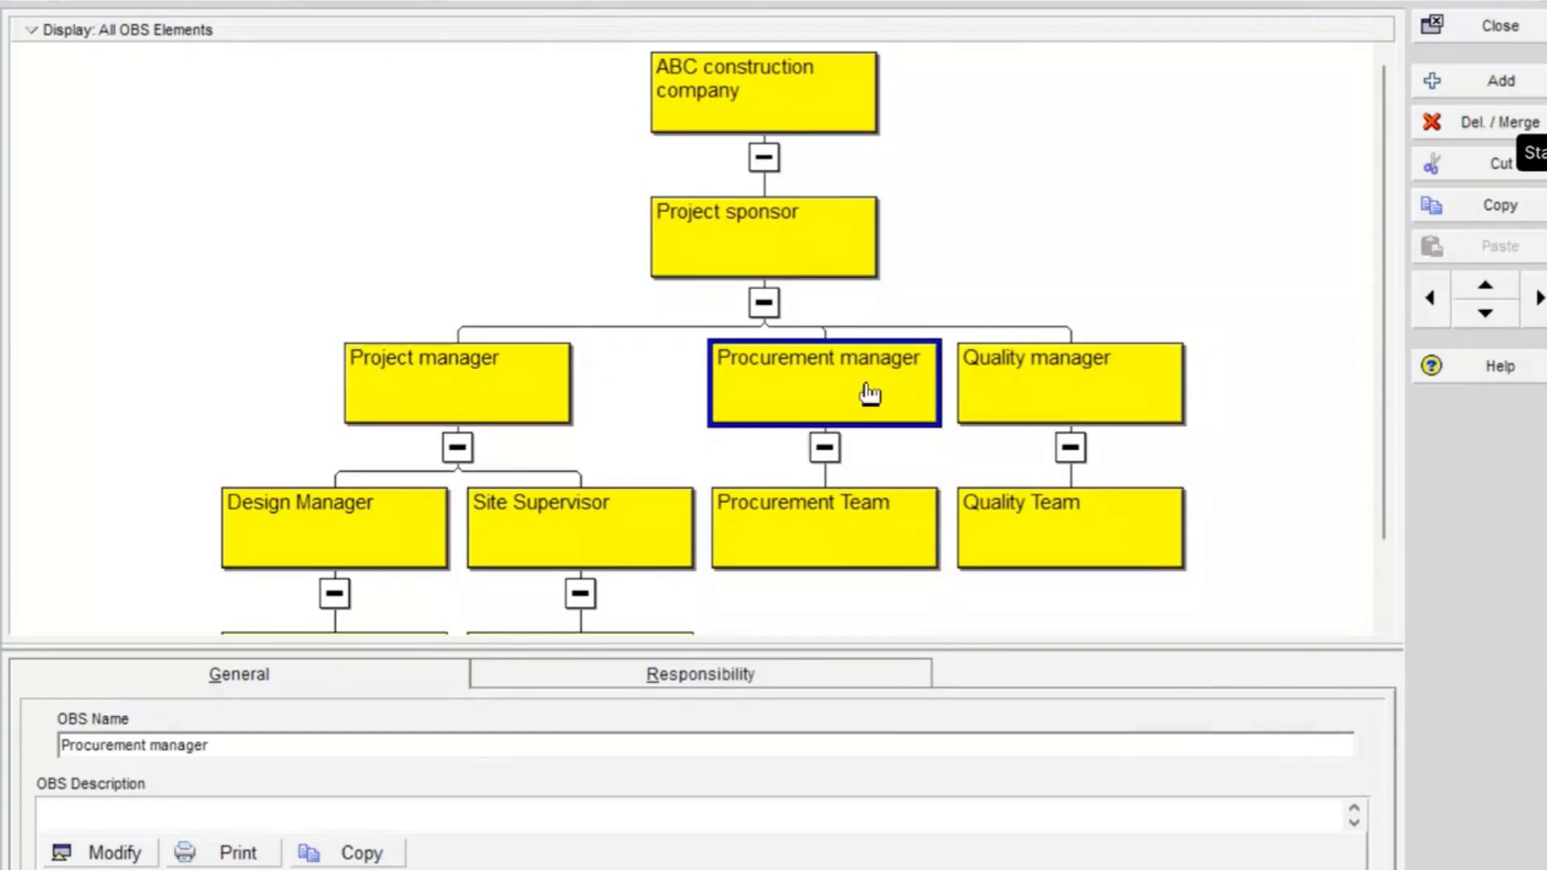
left_click(1068, 393)
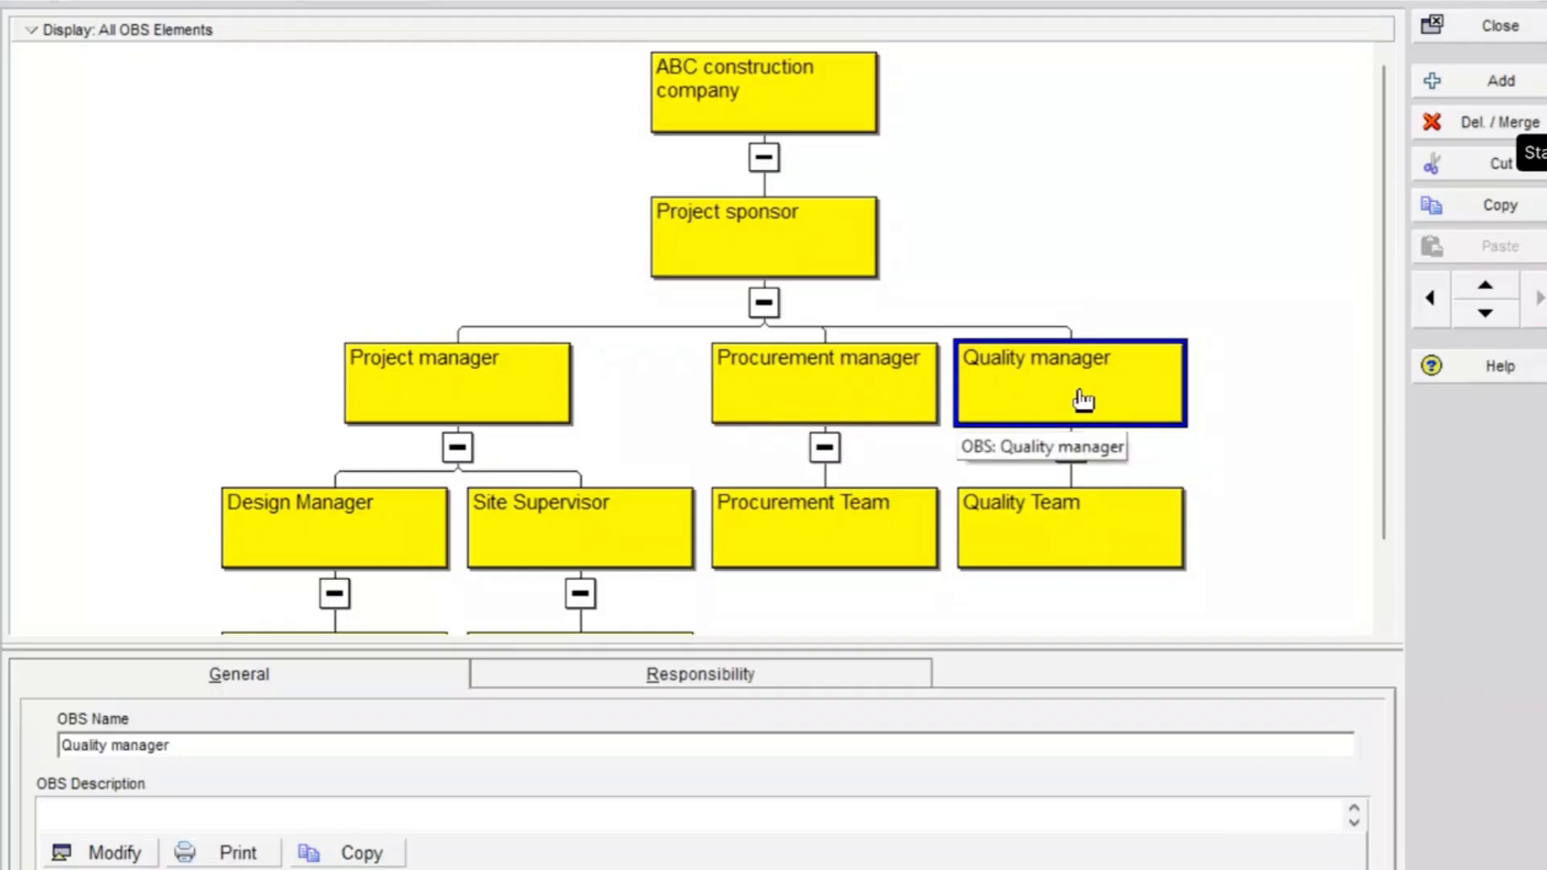
Step: Examine the chart's lower levels: Design Manager with Architech, Site Supervisor with Construction workers, Procurement Team and Quality Team
scroll(515, 403, "down", 2)
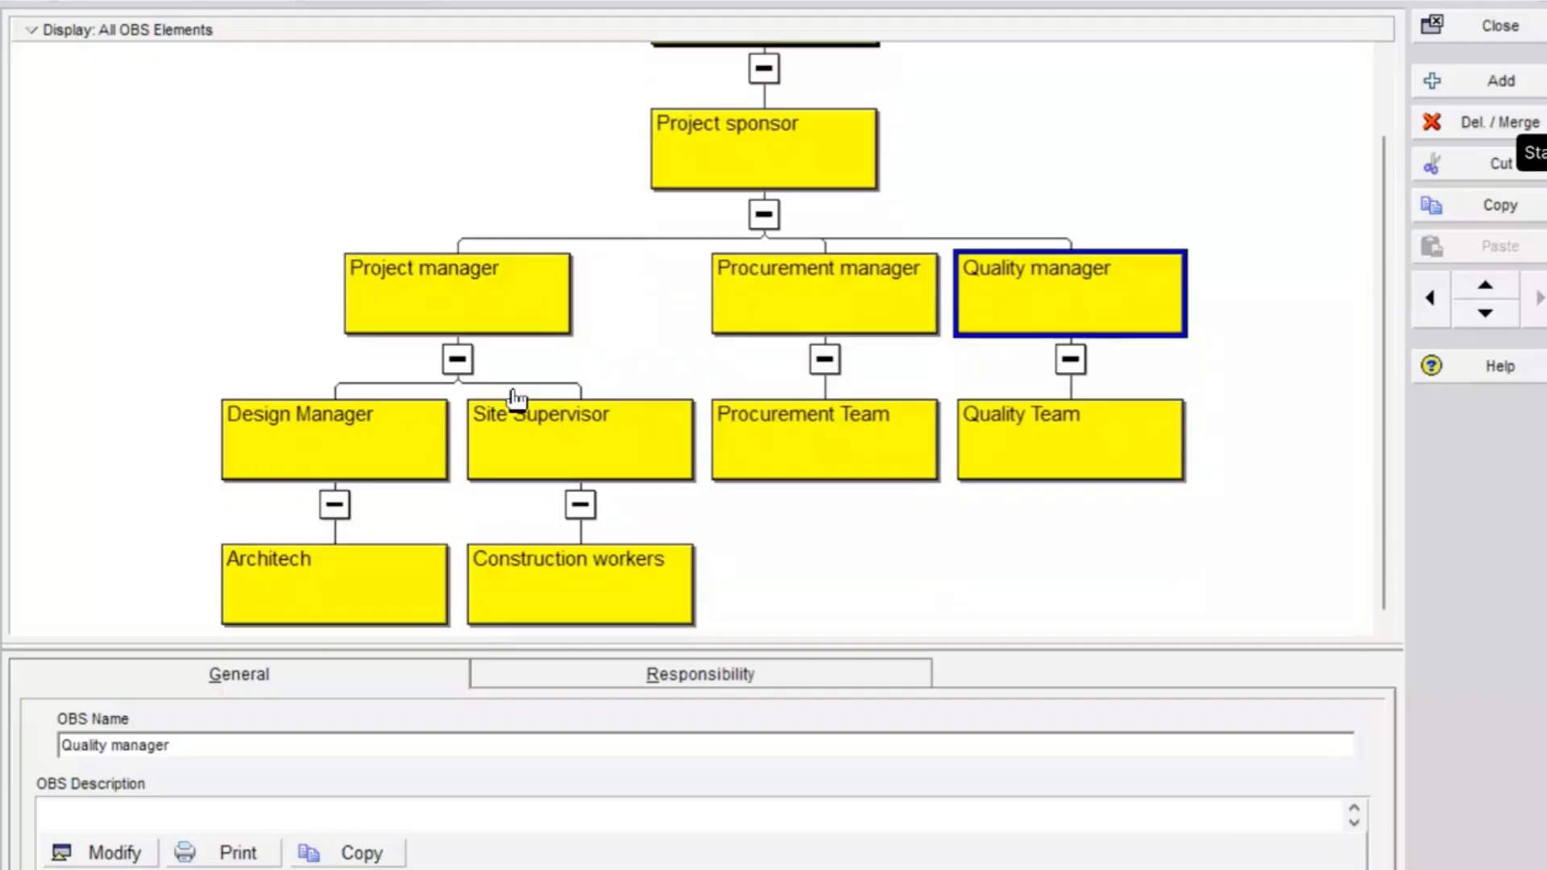
left_click(382, 449)
left_click(621, 457)
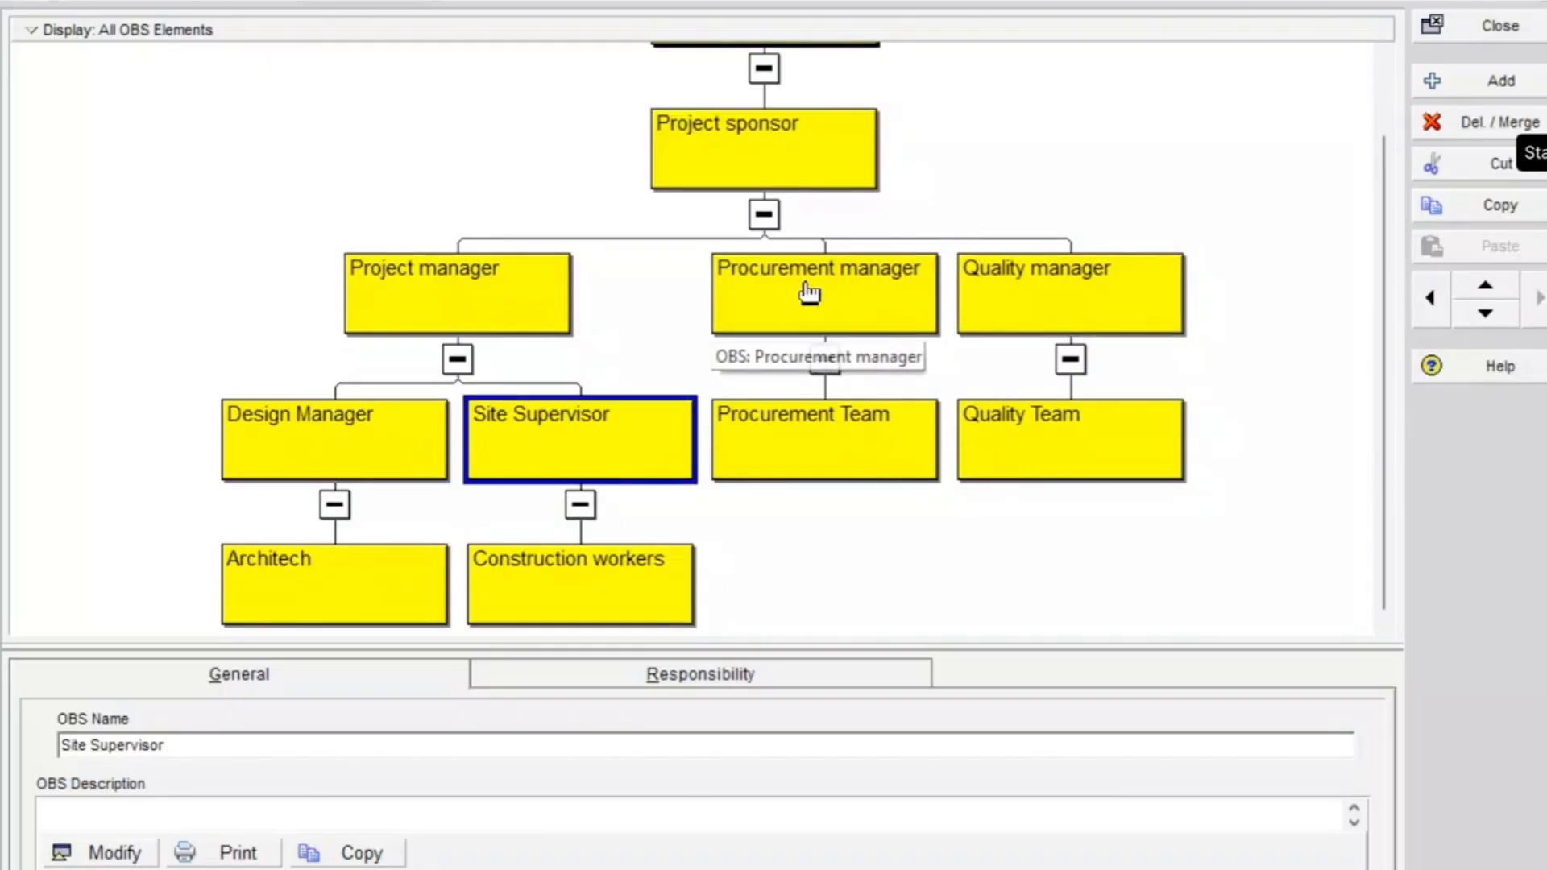
left_click(840, 455)
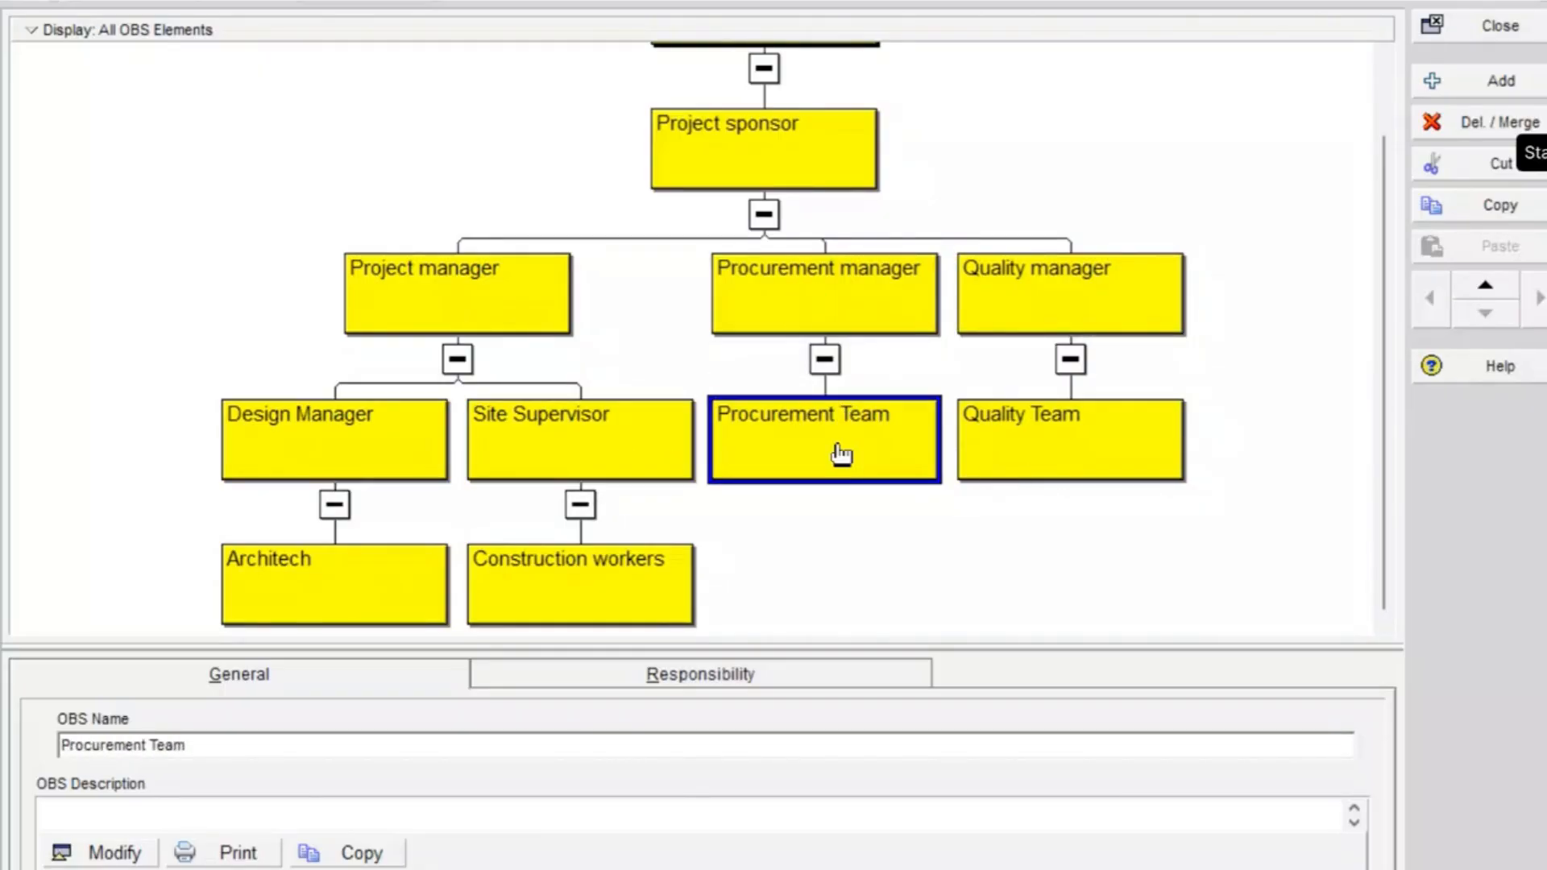
left_click(1091, 319)
left_click(1091, 431)
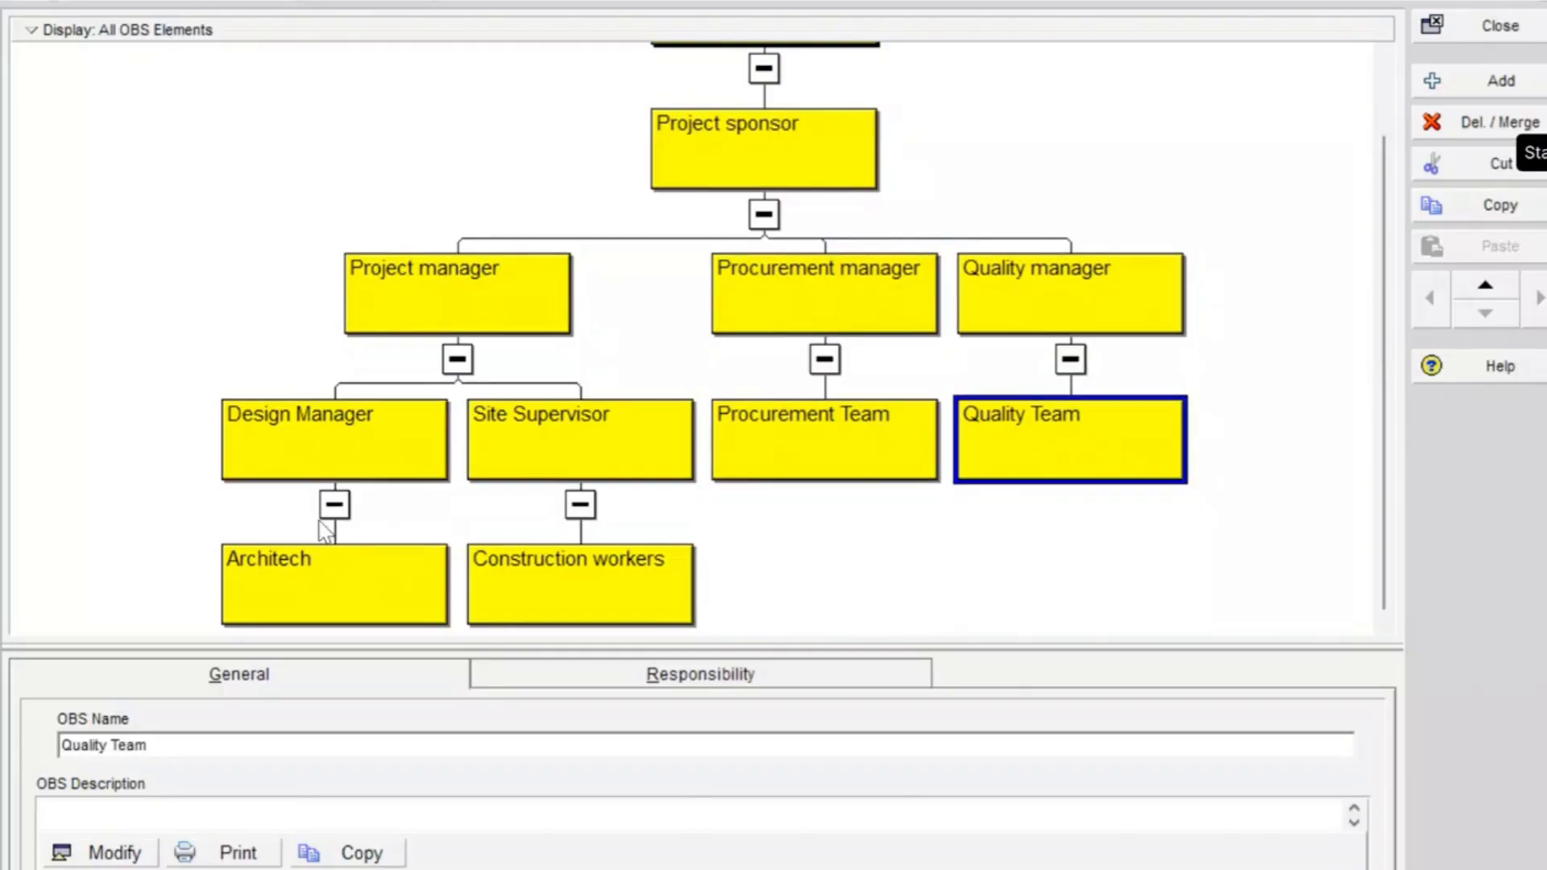
left_click(352, 435)
left_click(344, 586)
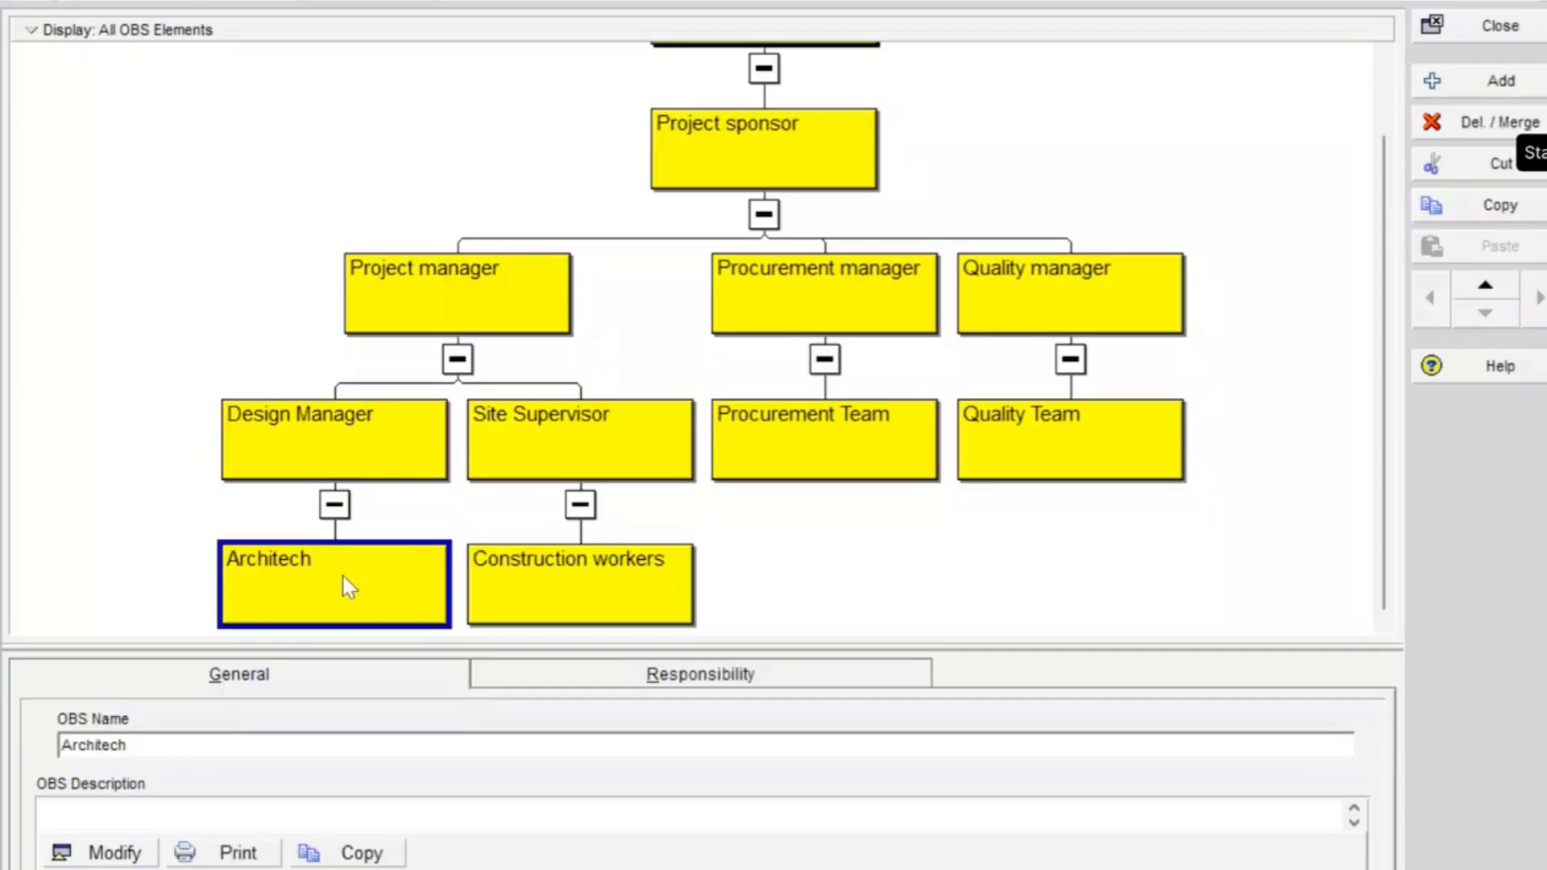
left_click(608, 441)
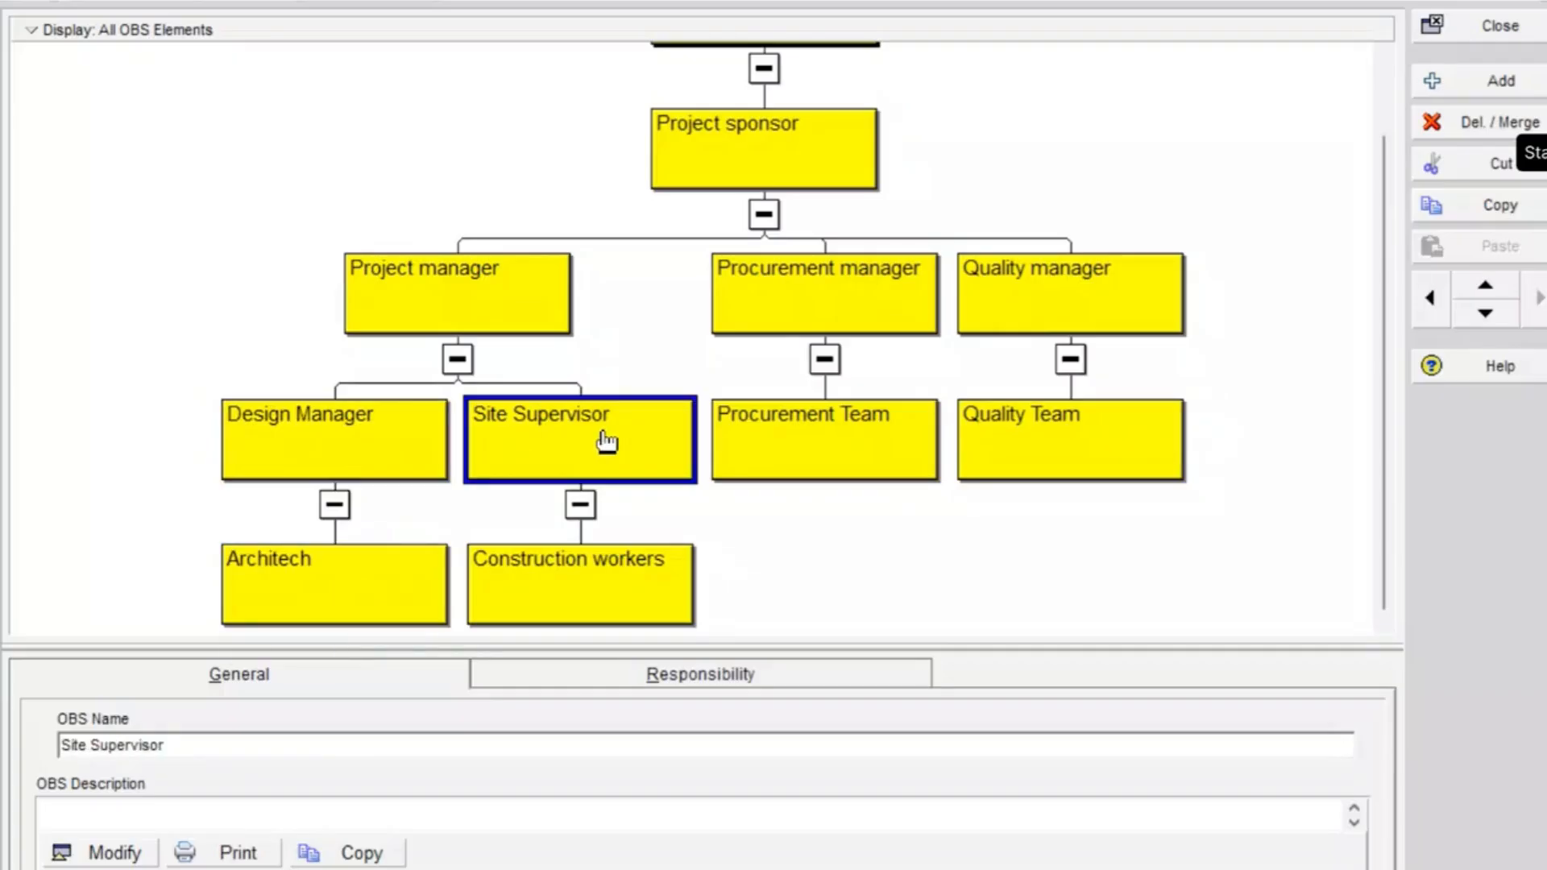
left_click(622, 572)
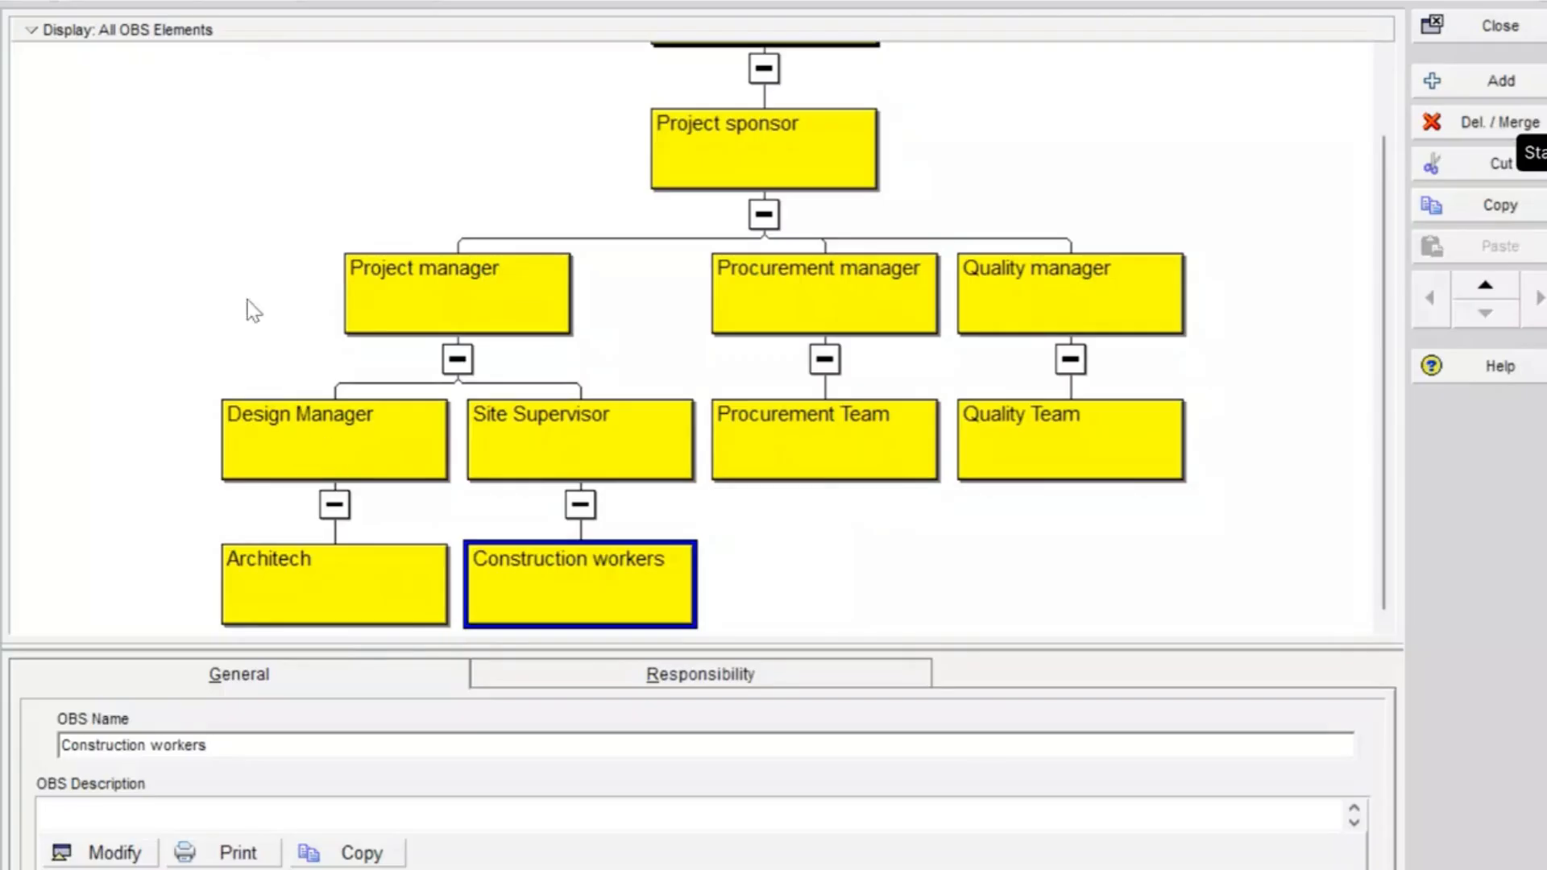
left_click(37, 31)
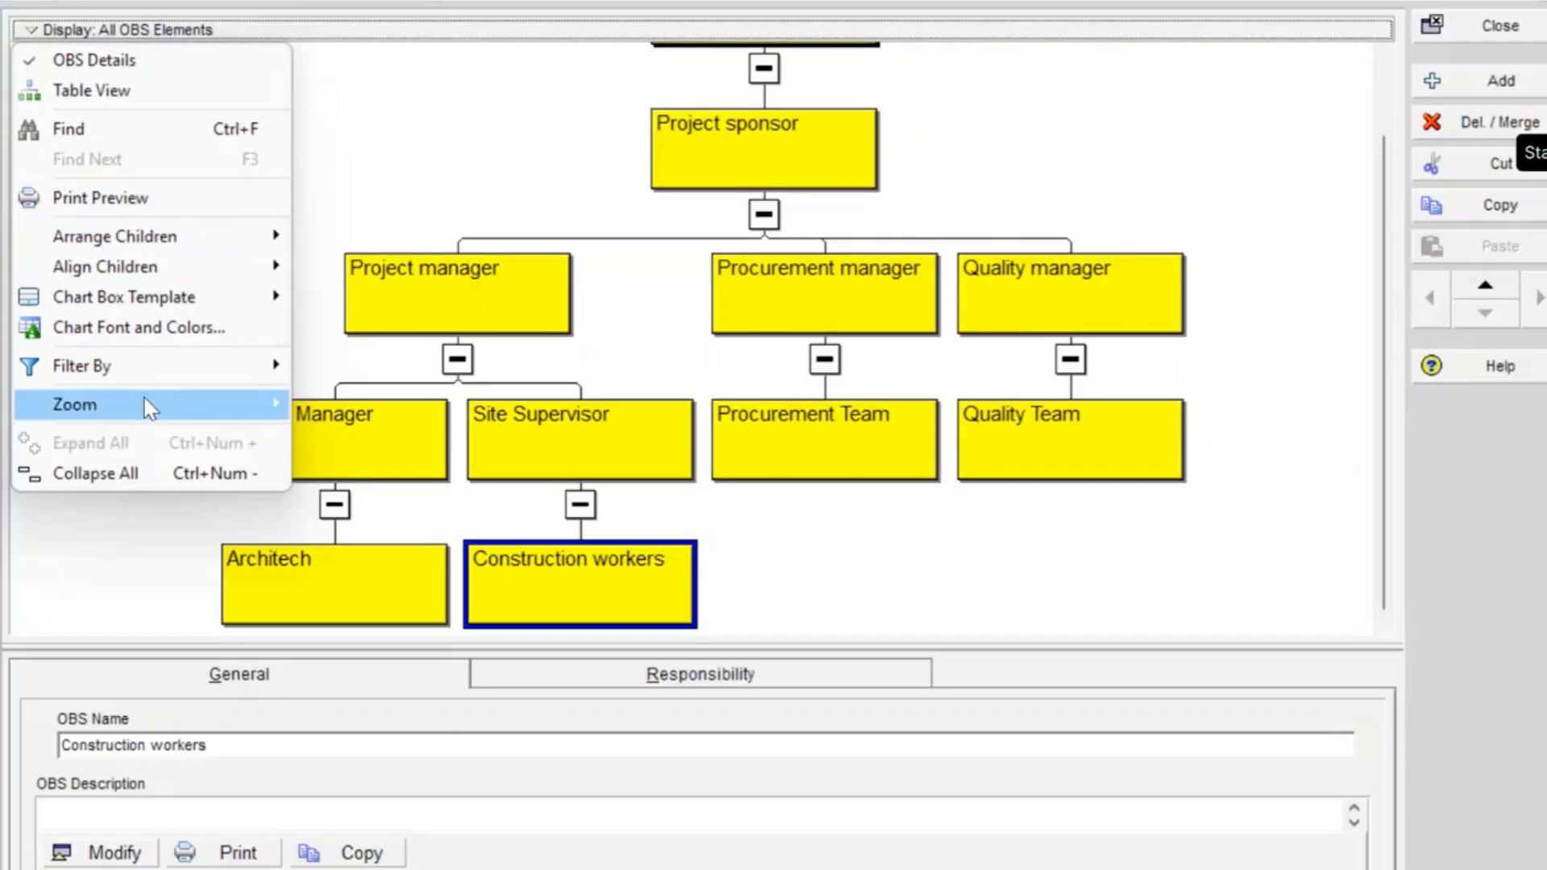
mouse_move(143, 398)
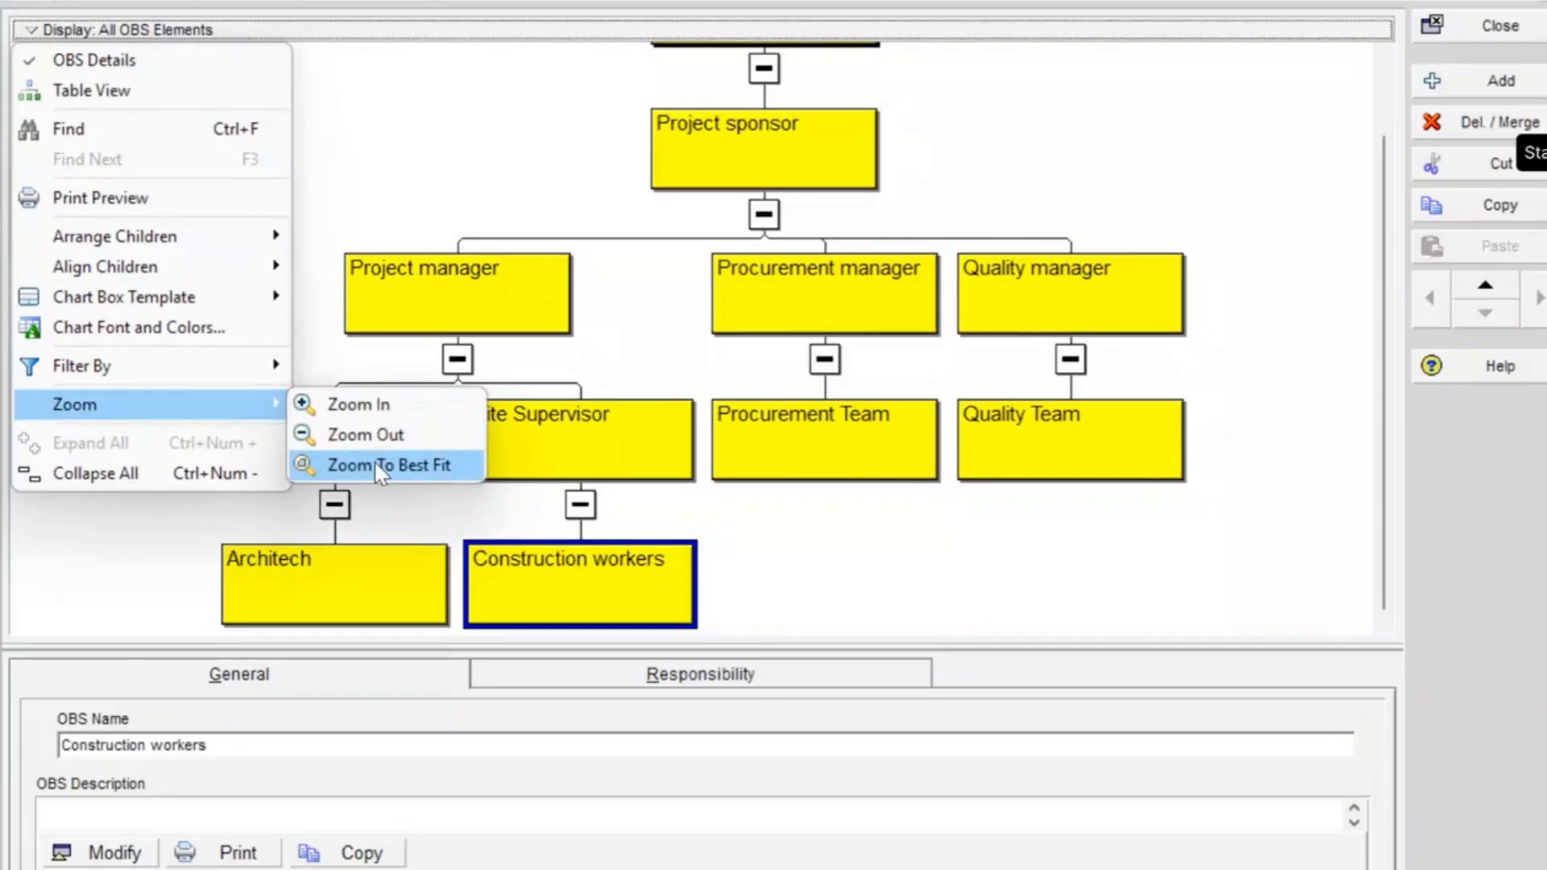
left_click(991, 222)
scroll(757, 300, "up", 1)
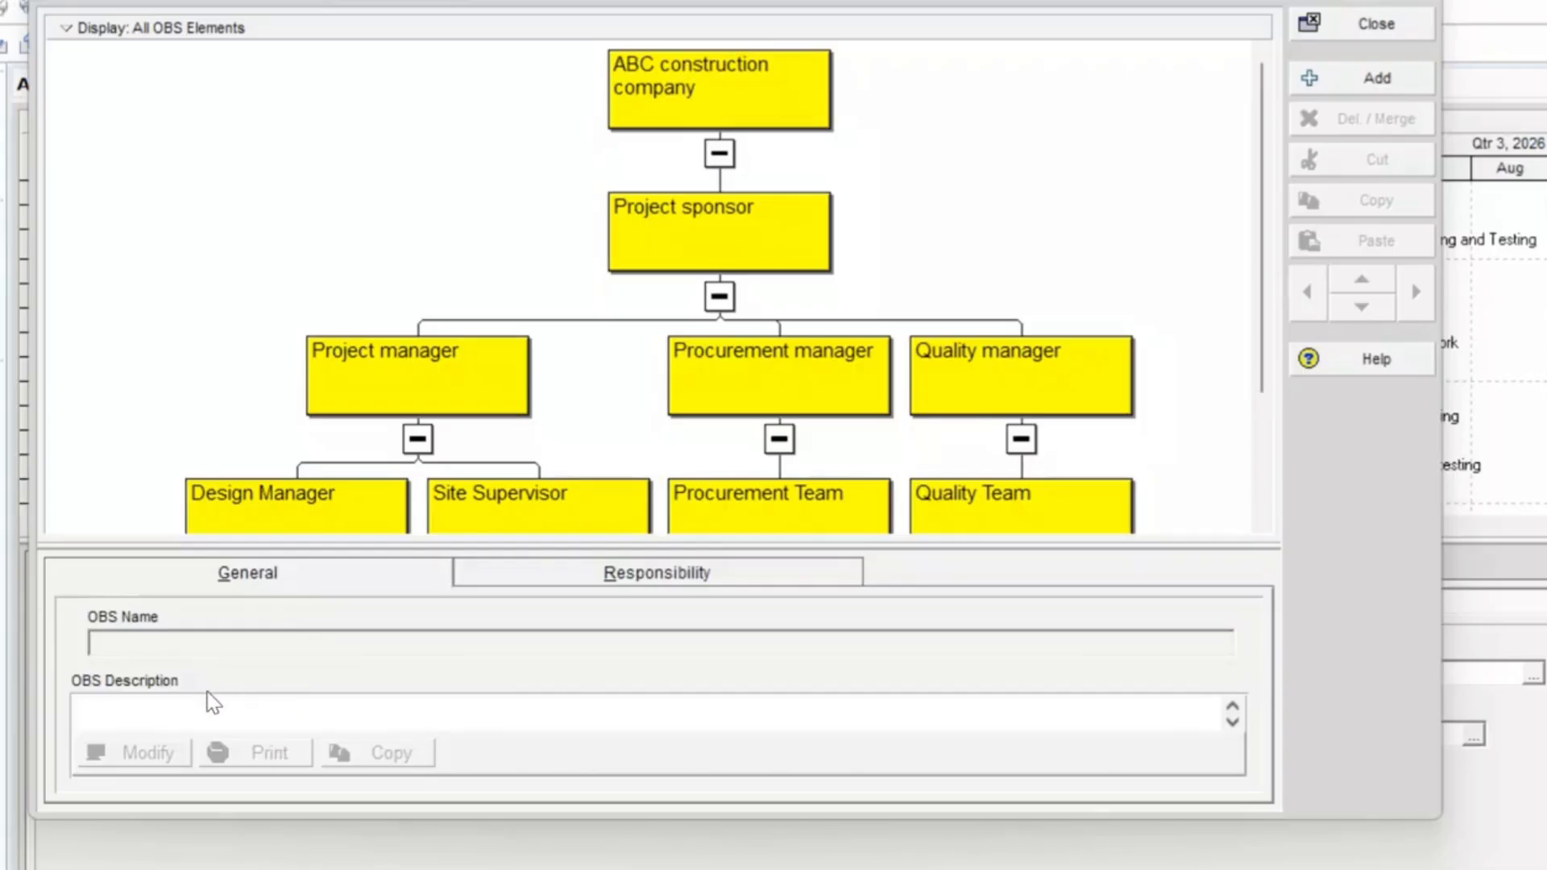
Step: Return the OBS to table view and display the responsibilities of the ABC construction company element
left_click(615, 581)
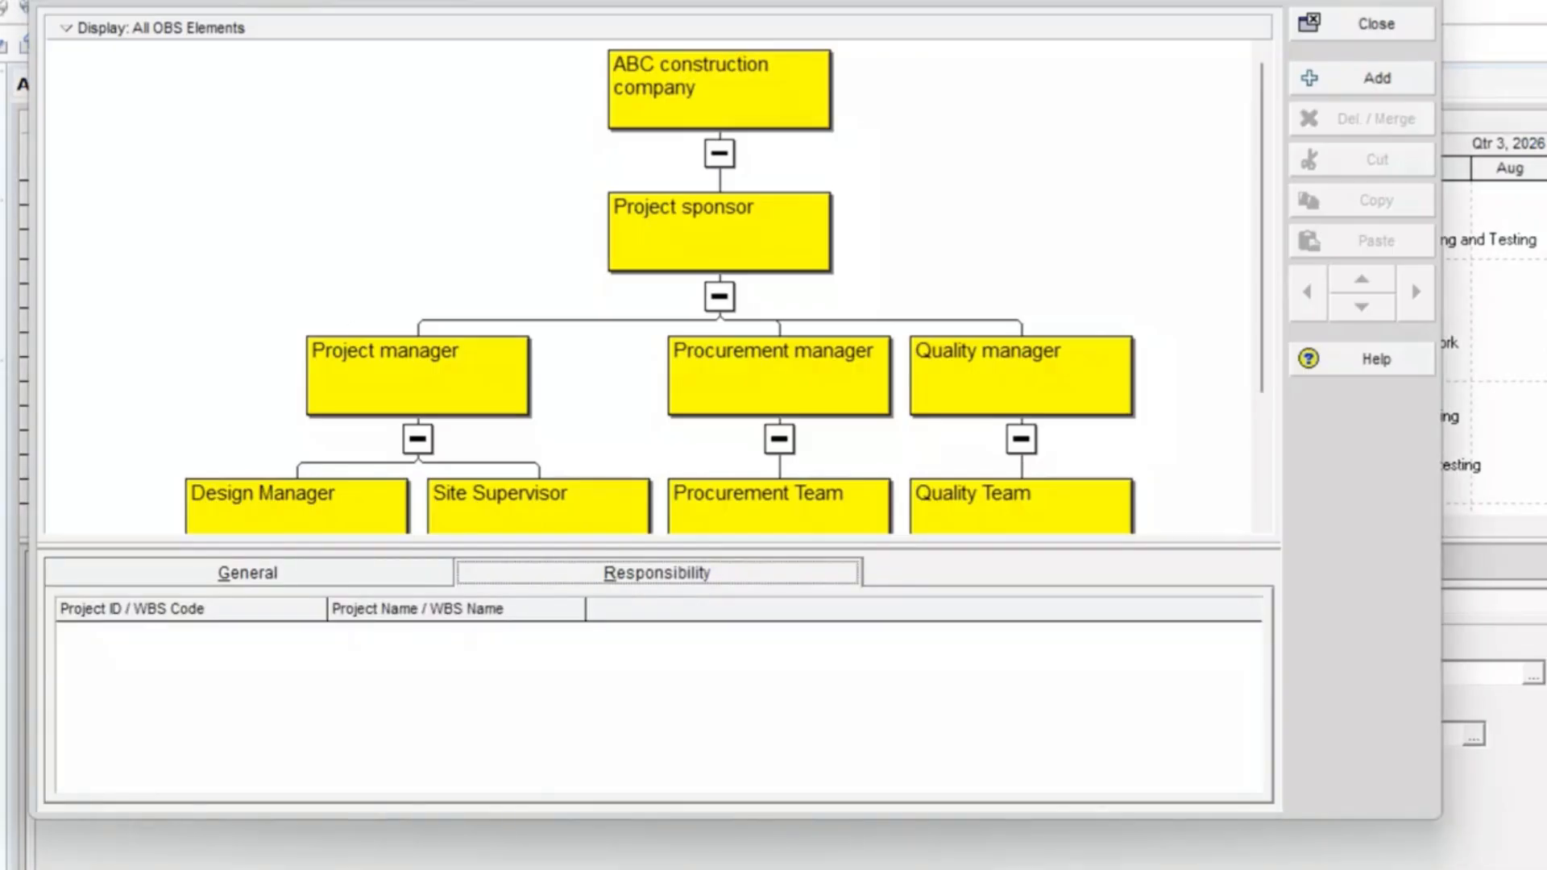
left_click(99, 24)
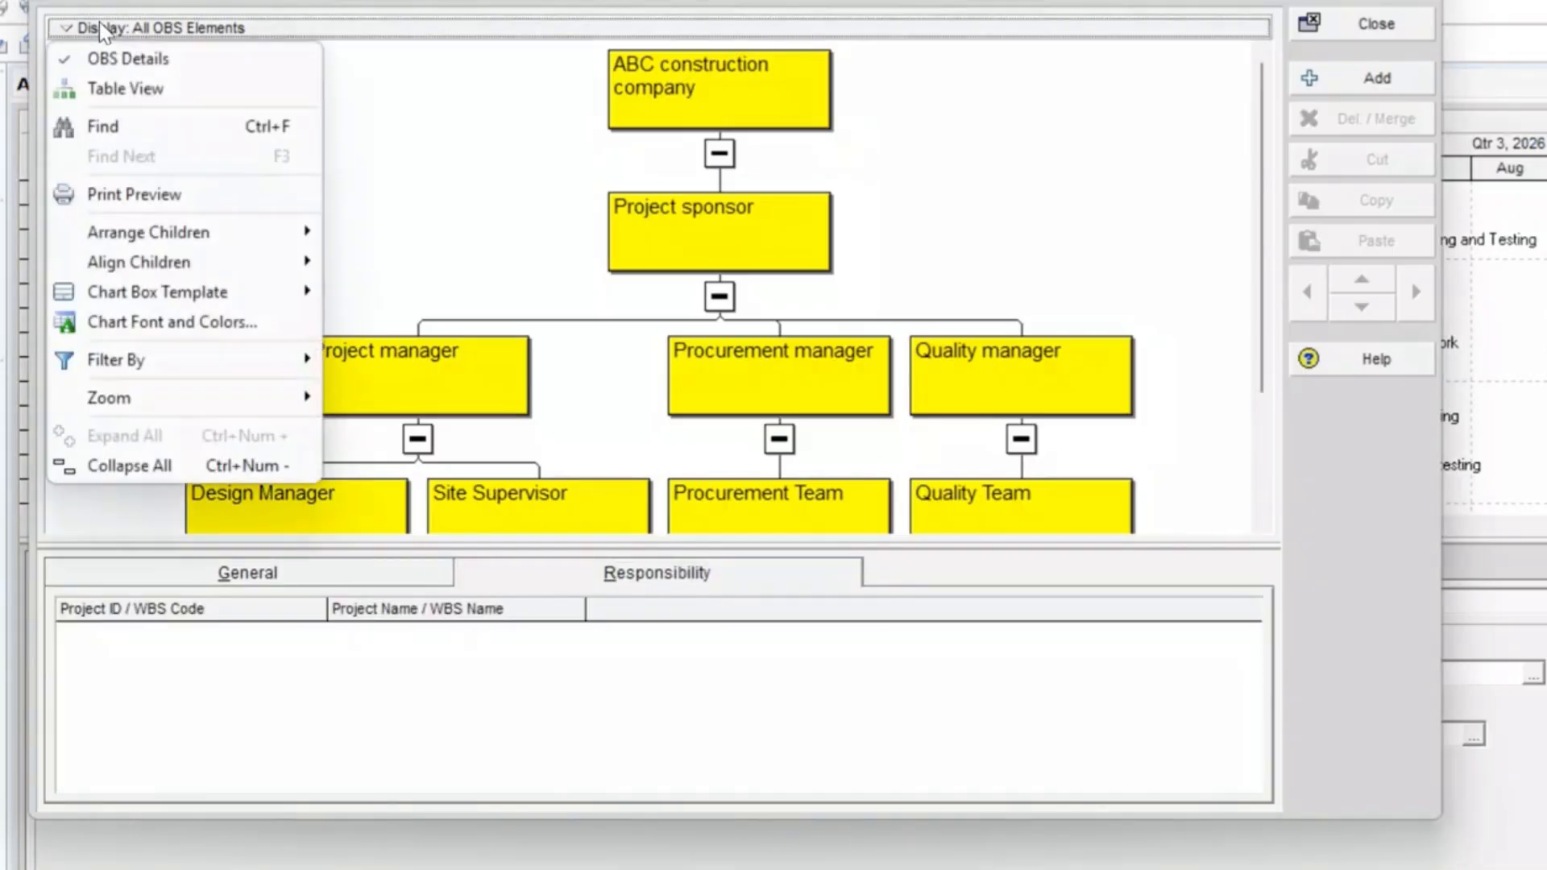
left_click(141, 93)
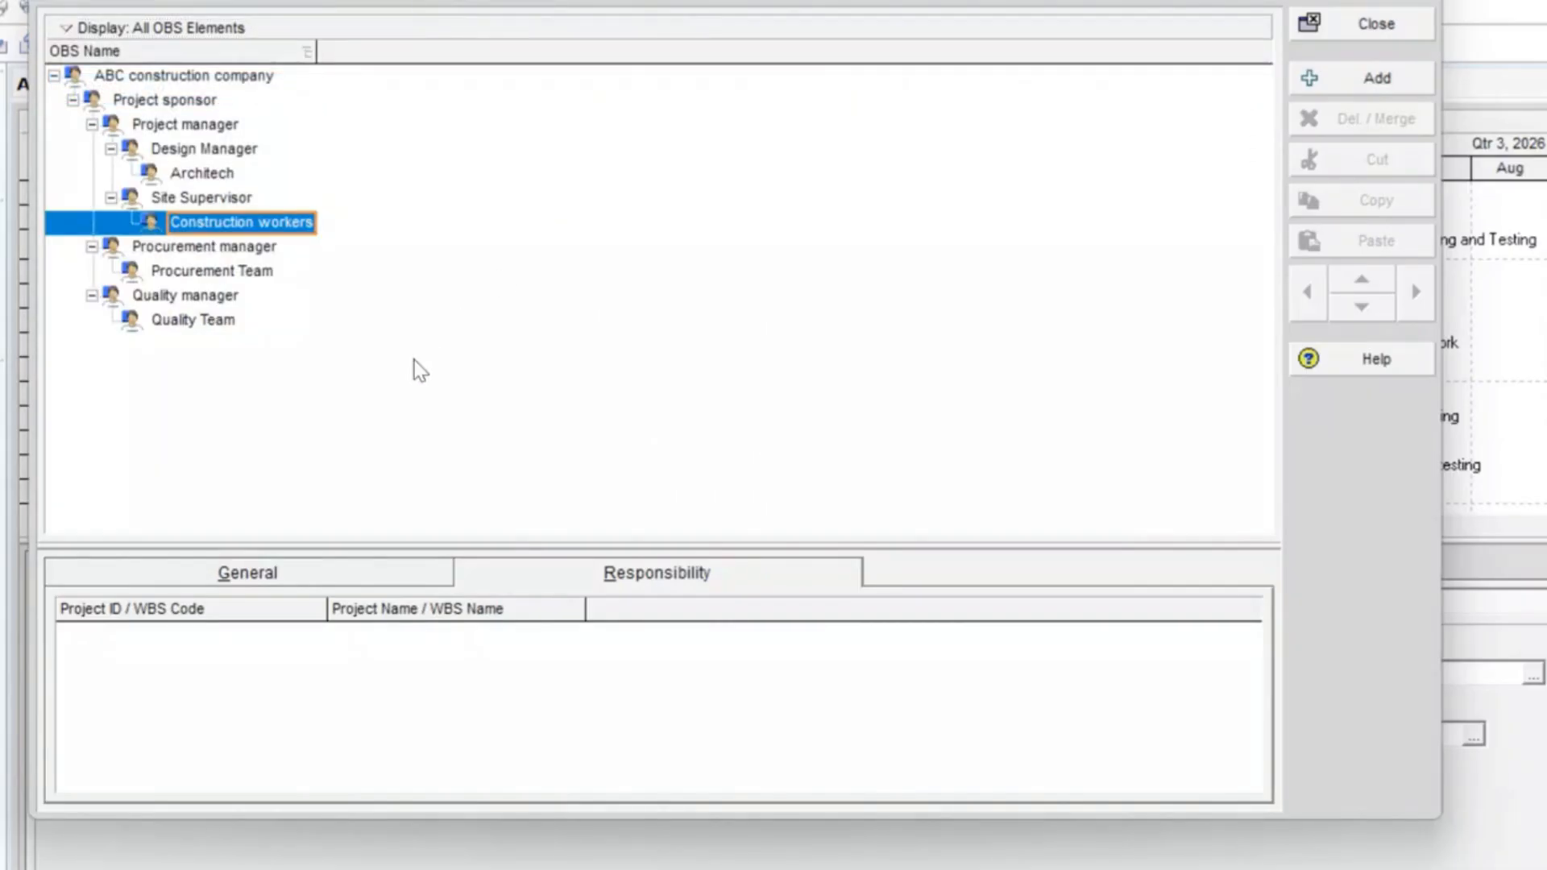
left_click(200, 74)
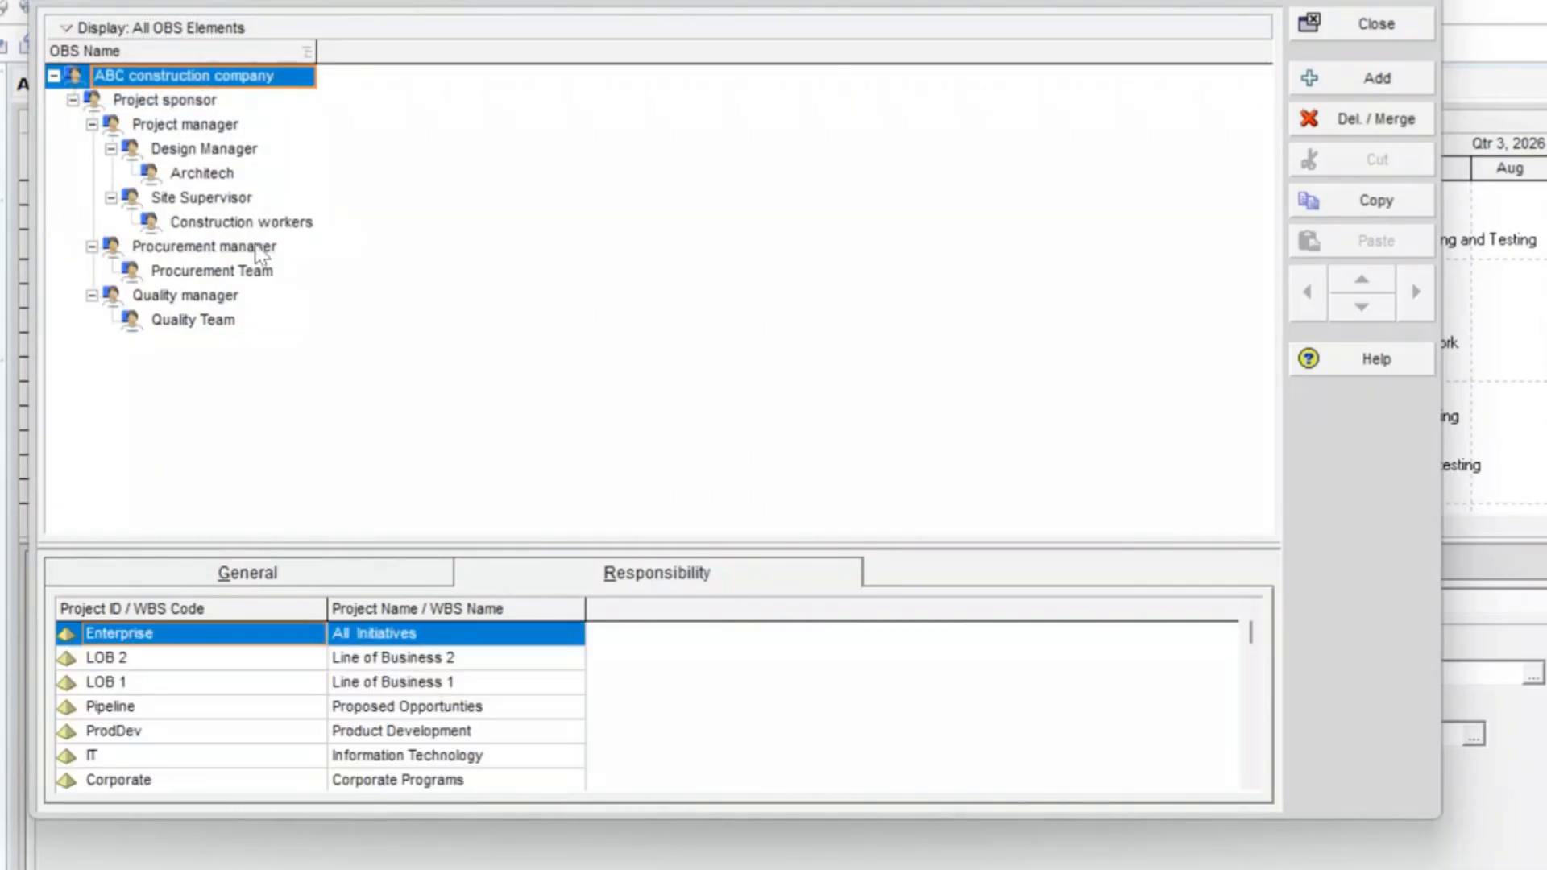
Step: Replace the ABC construction company description with text about the OBS hierarchy for the Office Building Project, its accountability, reporting structure and responsibility assignment
left_click(247, 573)
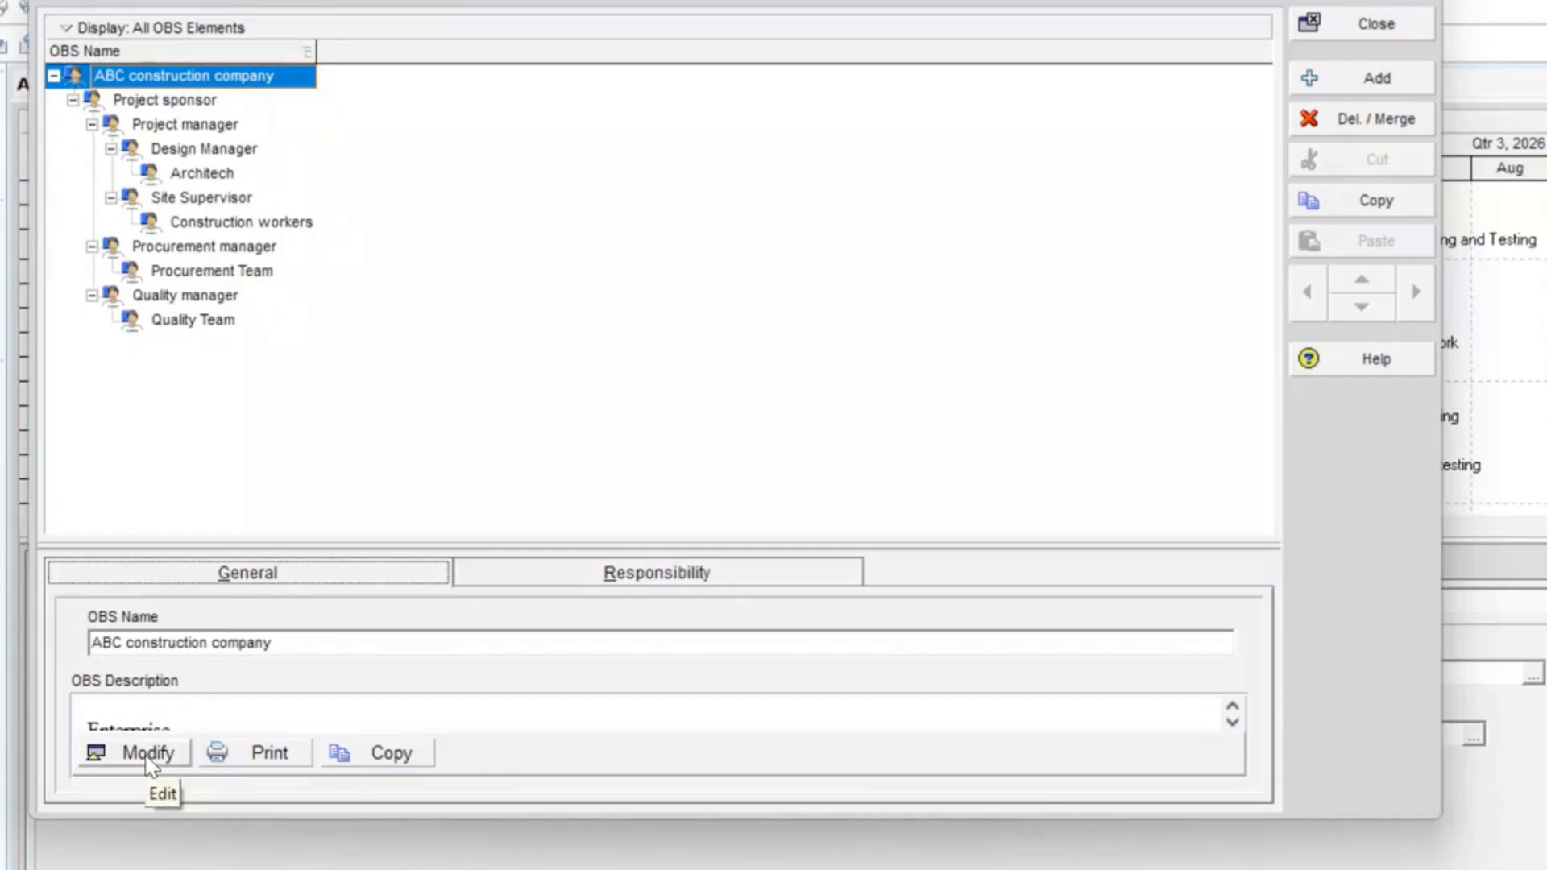
left_click(147, 753)
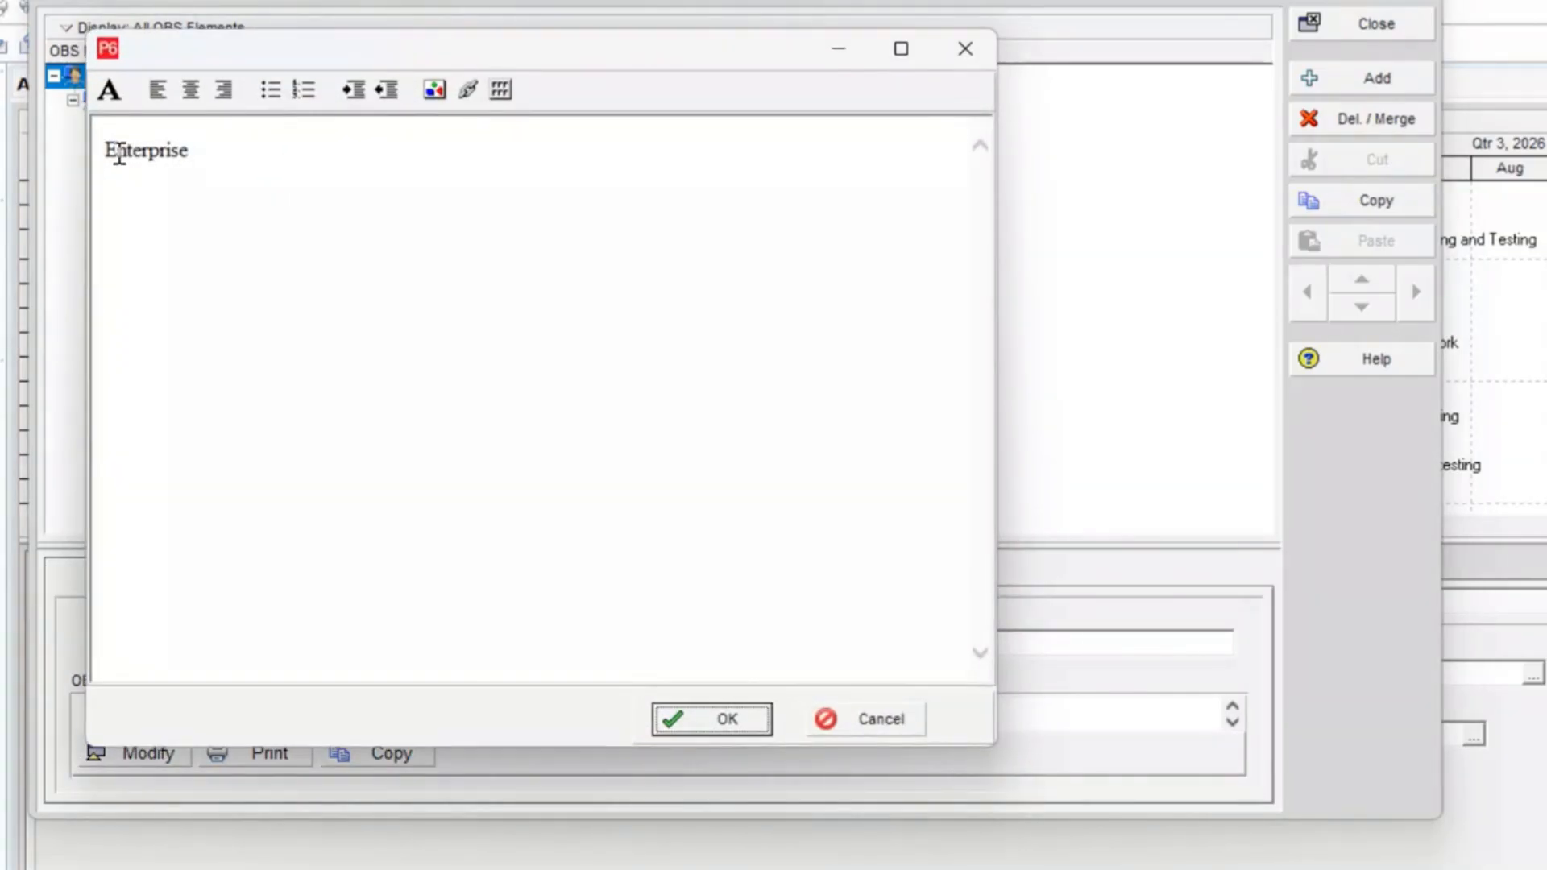
left_click_drag(111, 154, 314, 155)
key("Delete")
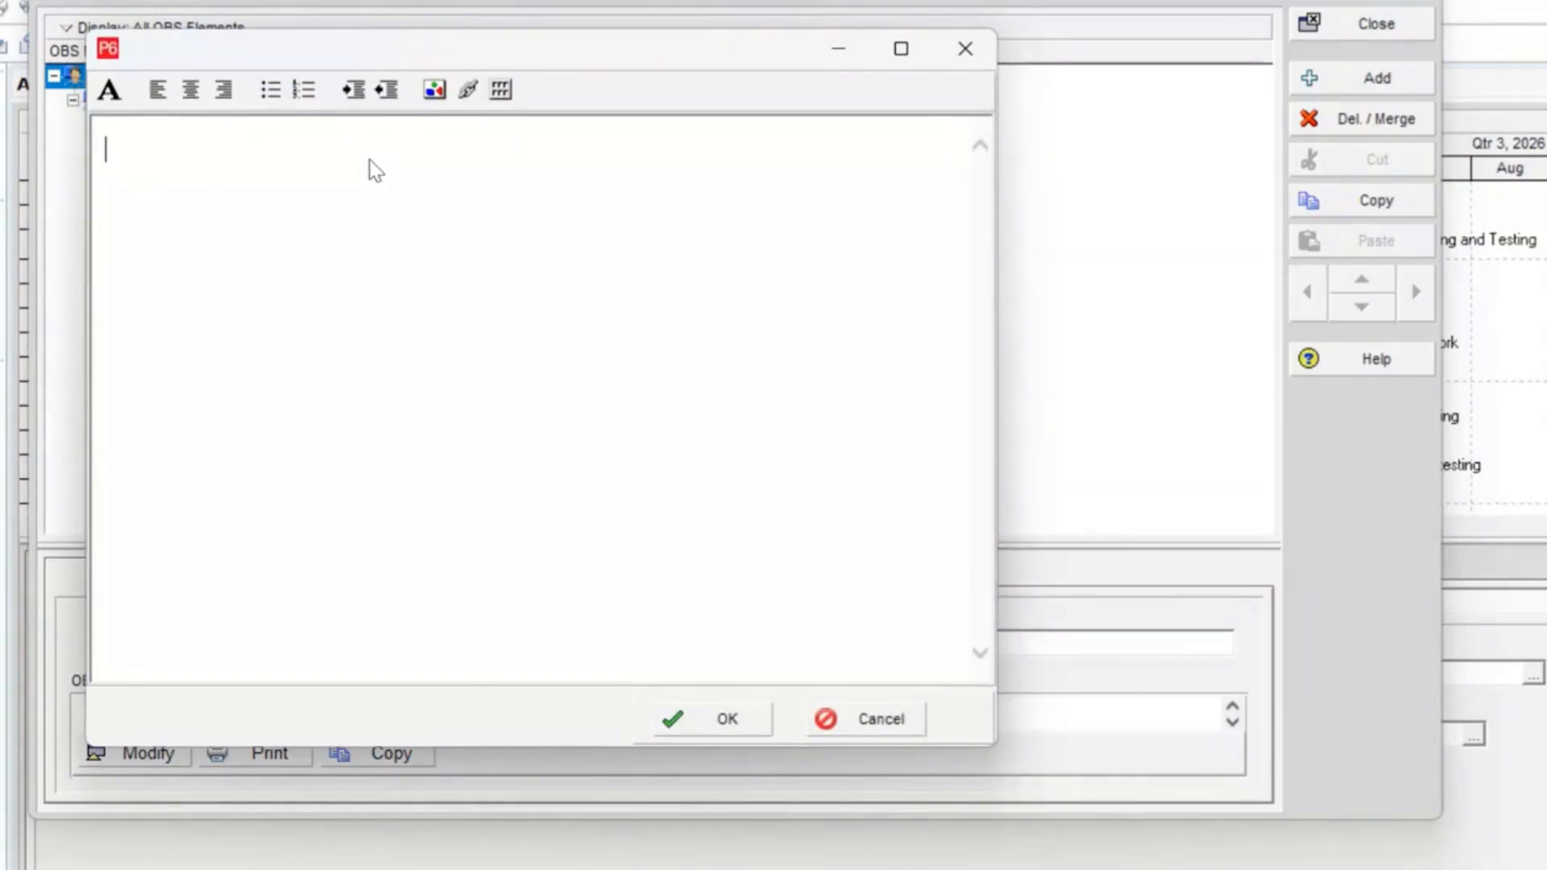
type("The OBS represents the organizational hierarchy responsible for managing and executing the ABC Construction Company Office Building Project. It establishes accountability, reporting structure, and responsibility assignment for all project activities.")
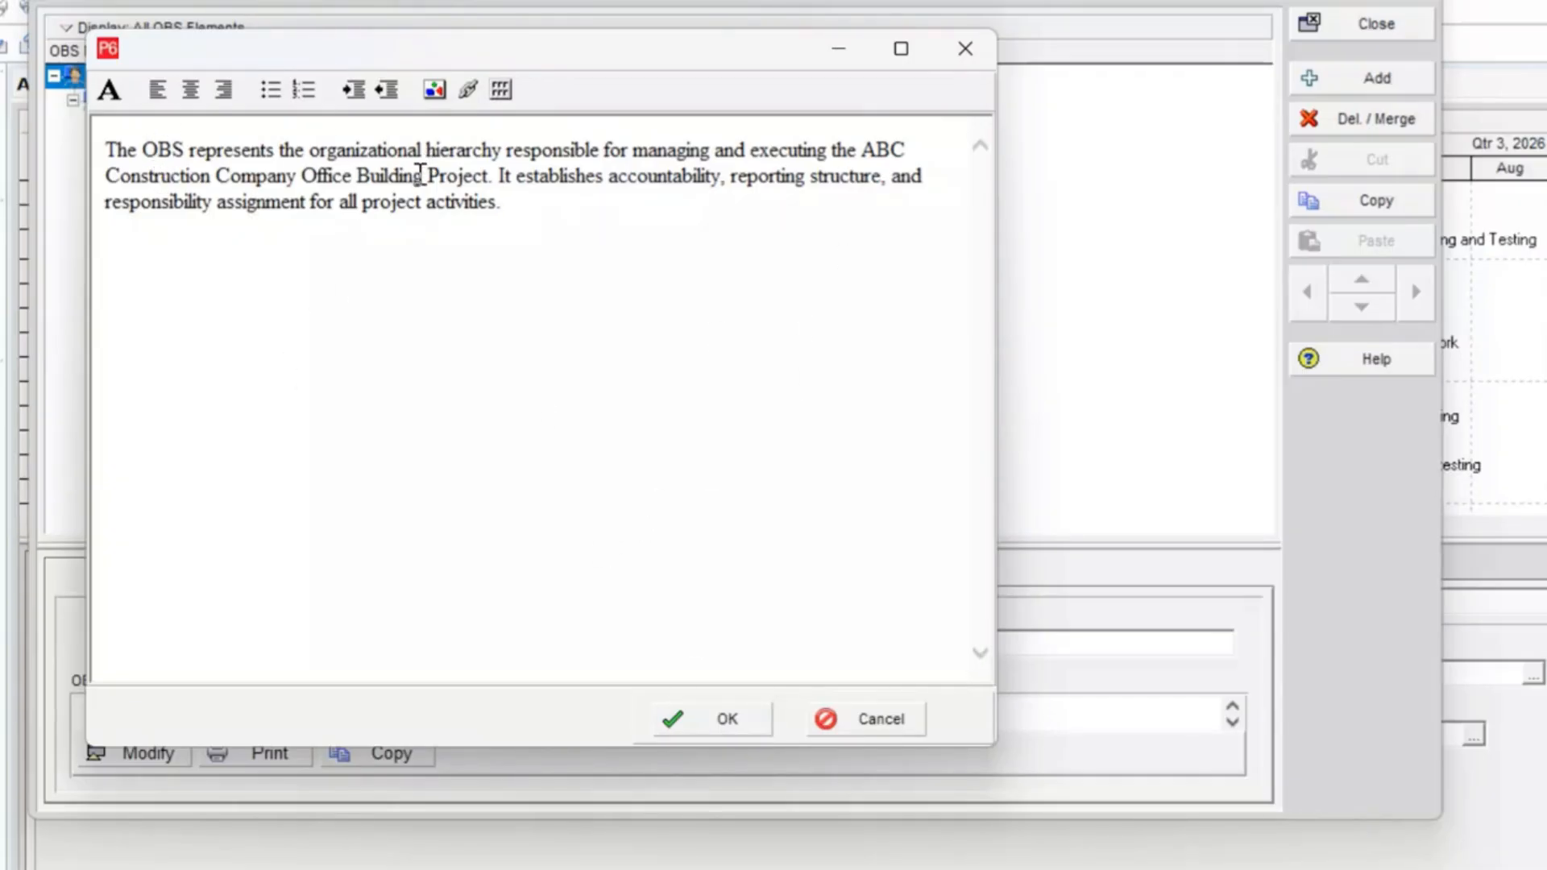
left_click(715, 719)
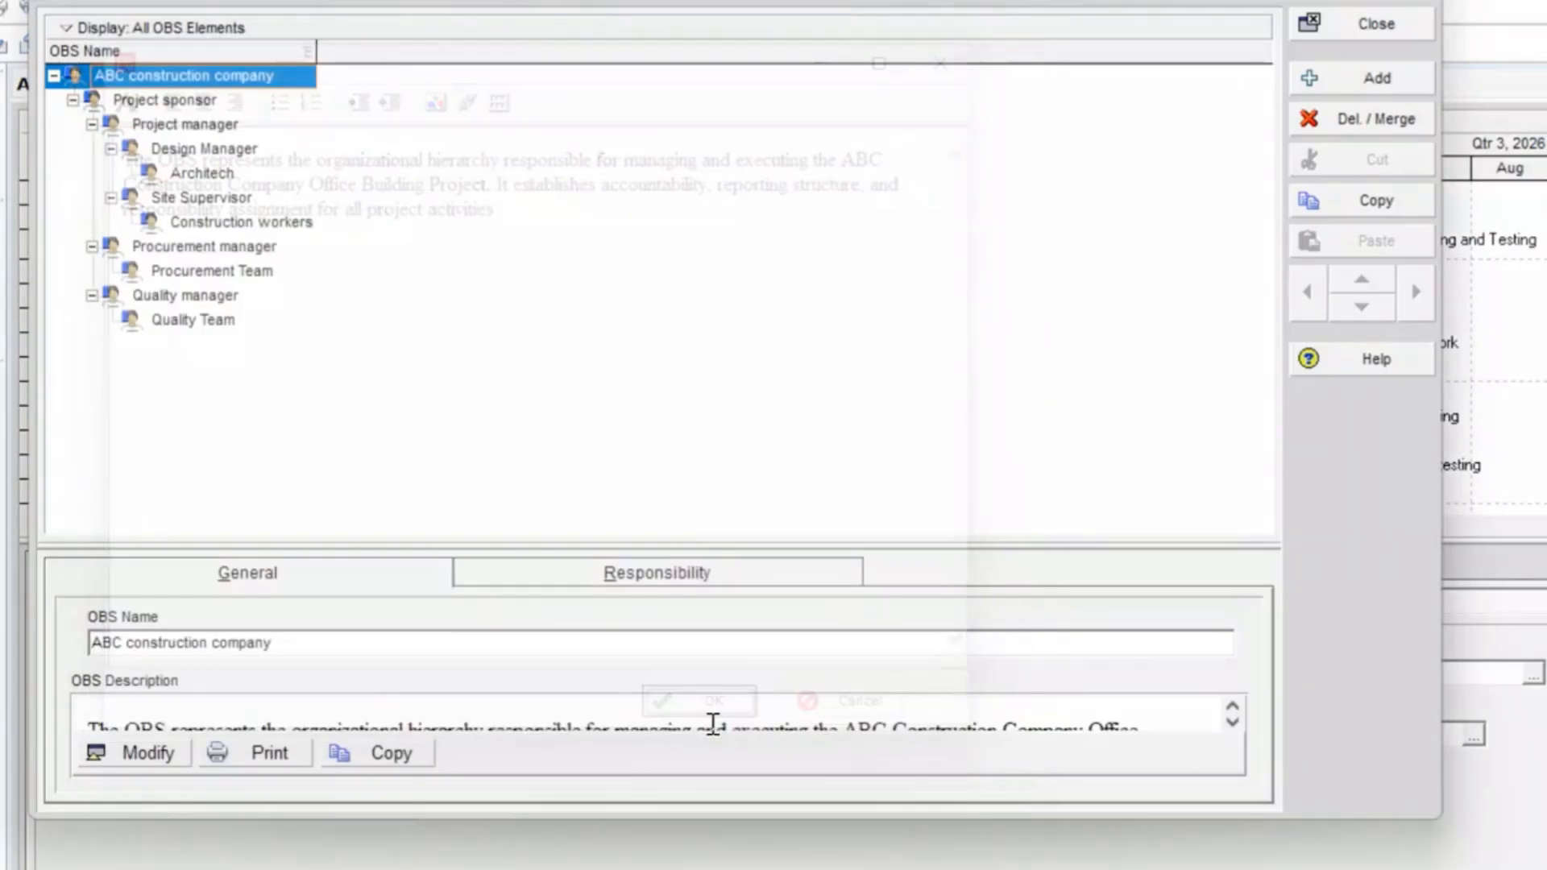
Step: Look through the projects and WBS elements assigned to ABC construction company's responsibility
left_click(577, 572)
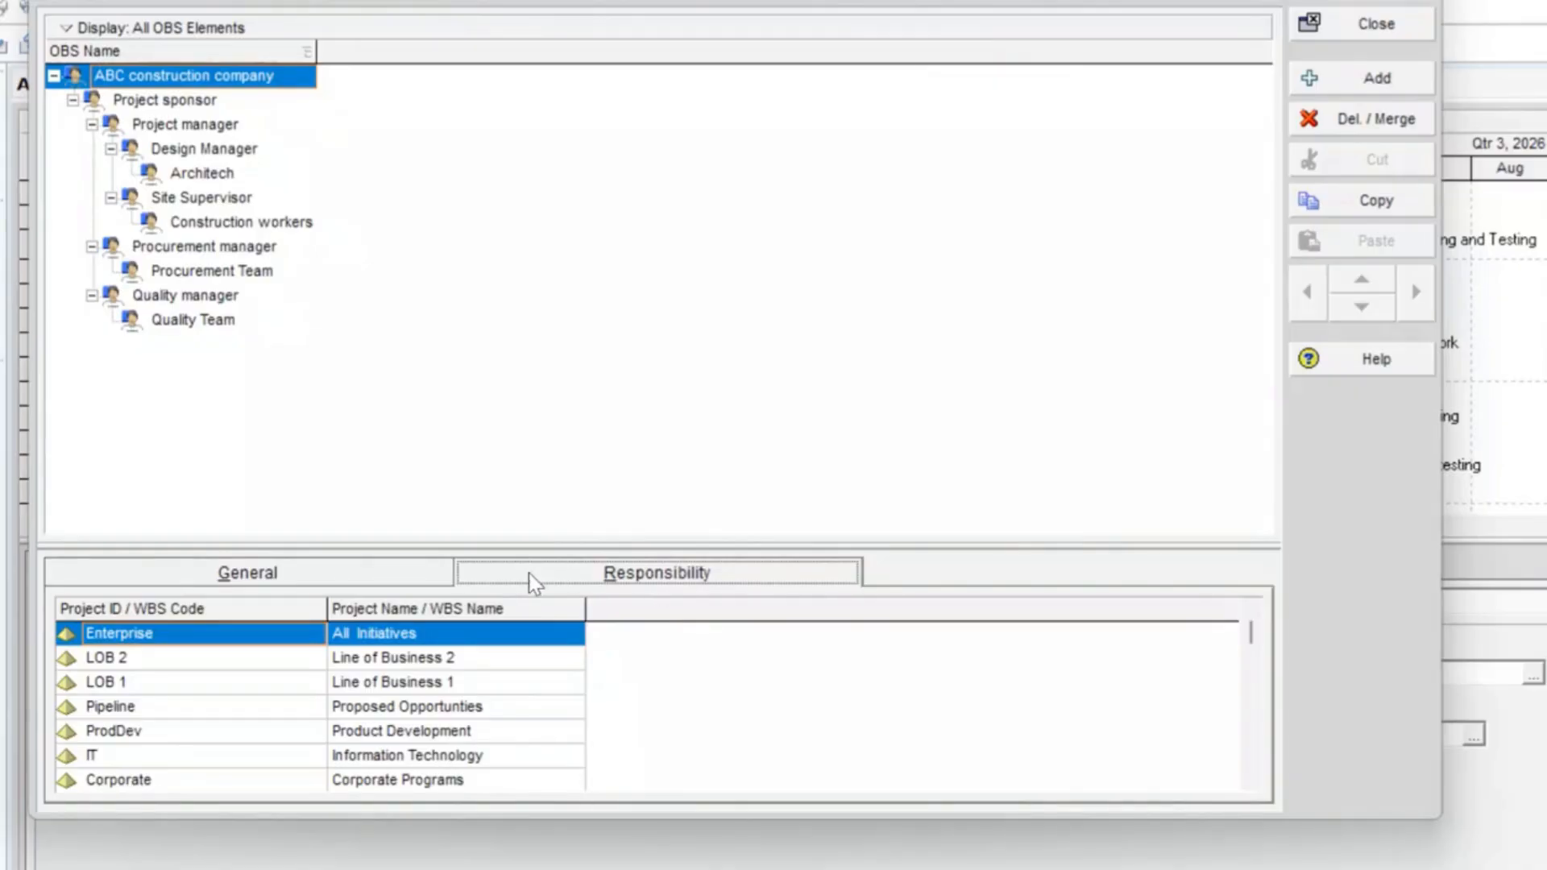
scroll(428, 684, "down", 1)
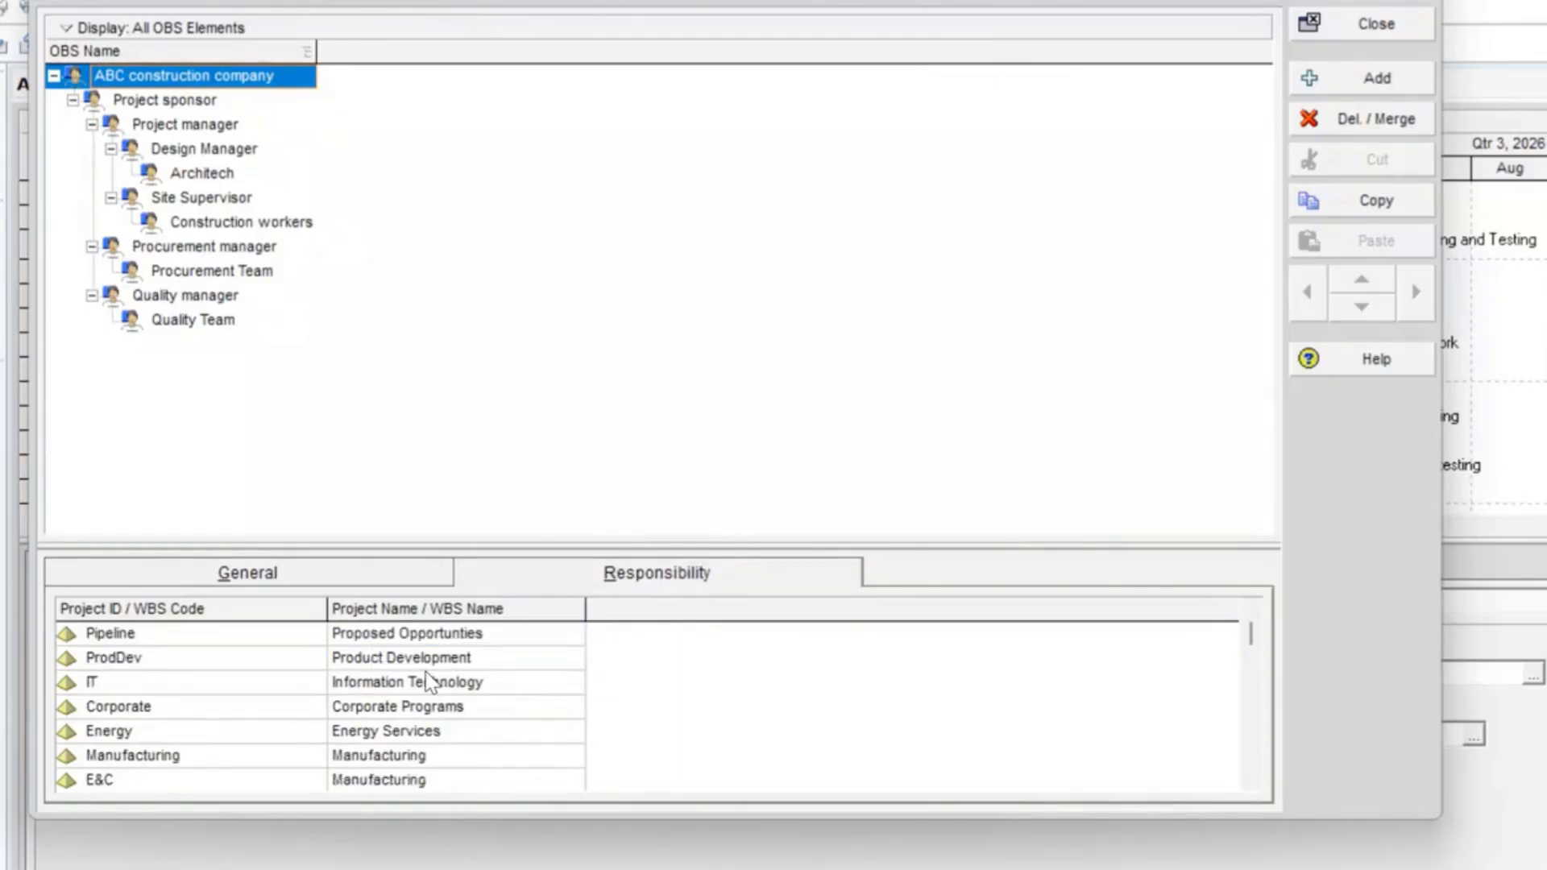
scroll(428, 684, "down", 5)
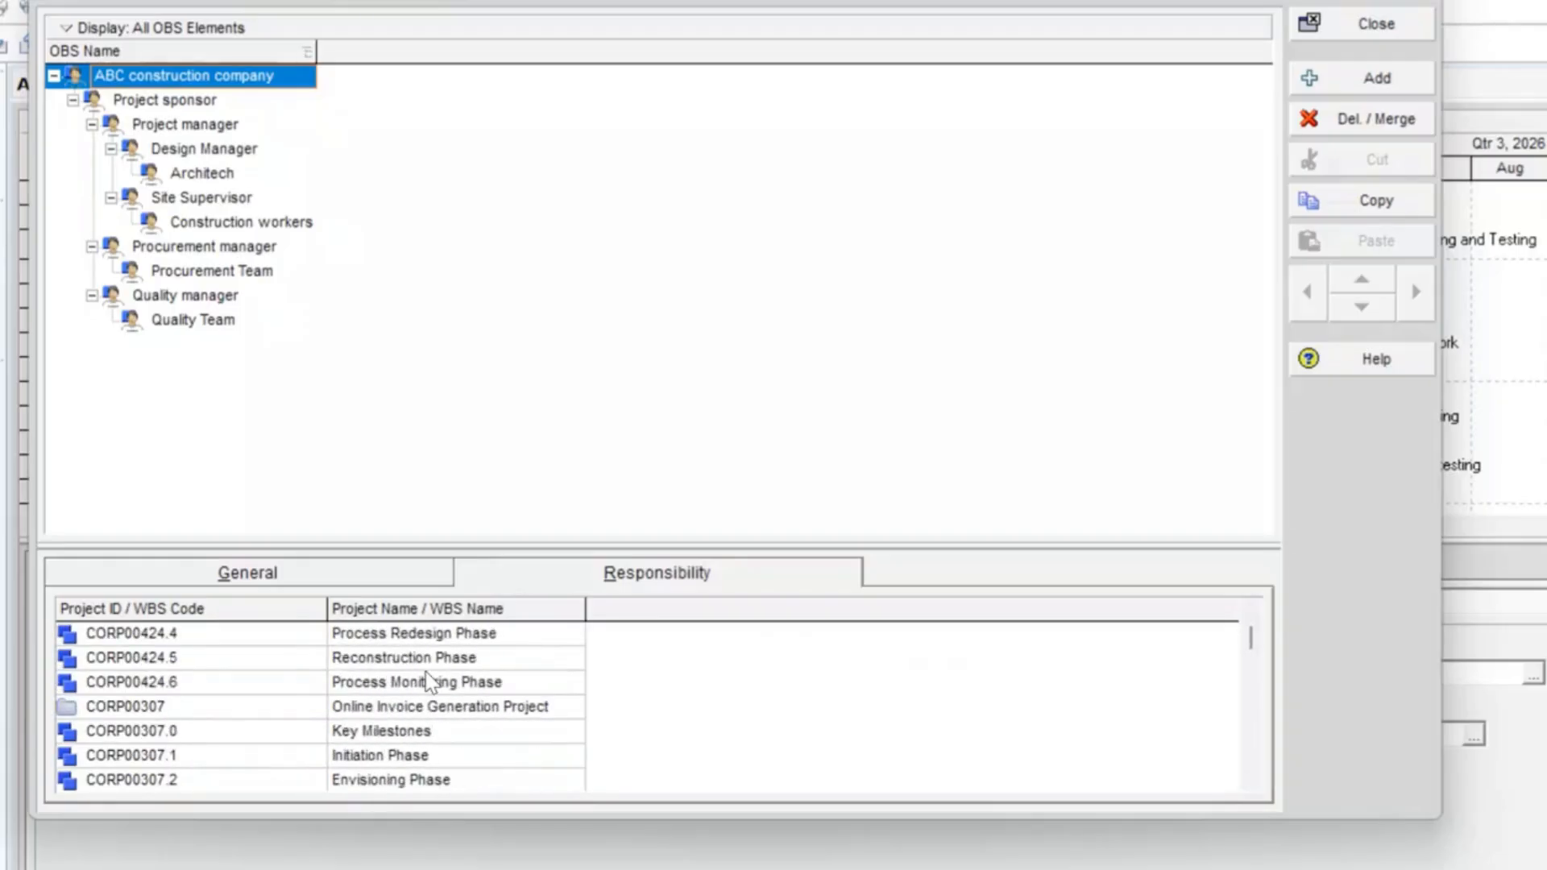
Step: Compare the projects and WBS elements under ABC construction company's responsibility with those assigned to Project sponsor
scroll(428, 684, "down", 10)
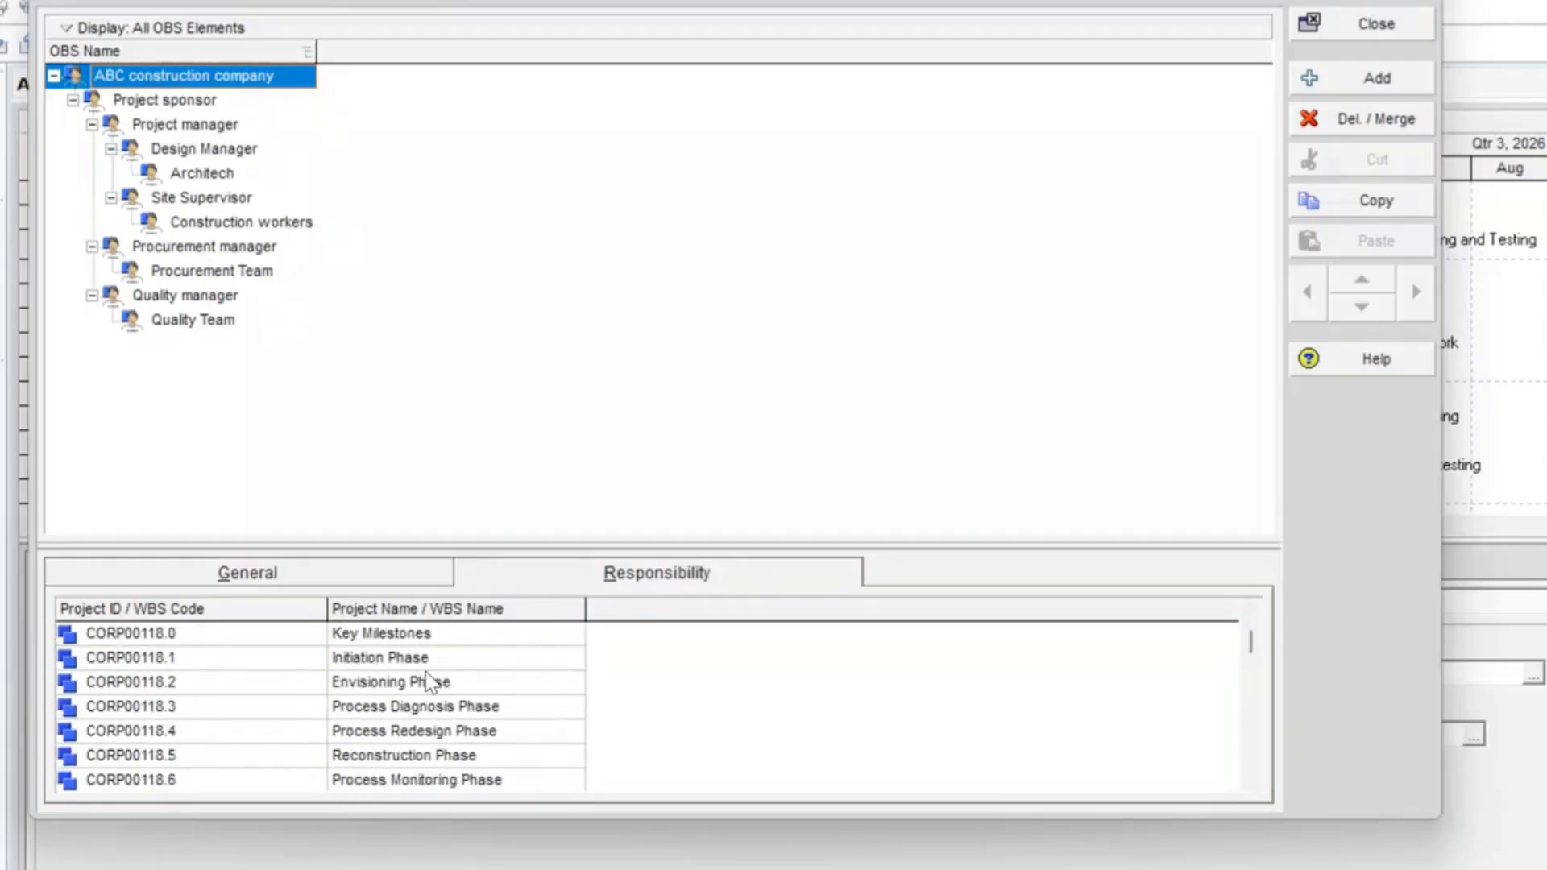
scroll(427, 684, "down", 1)
left_click(181, 108)
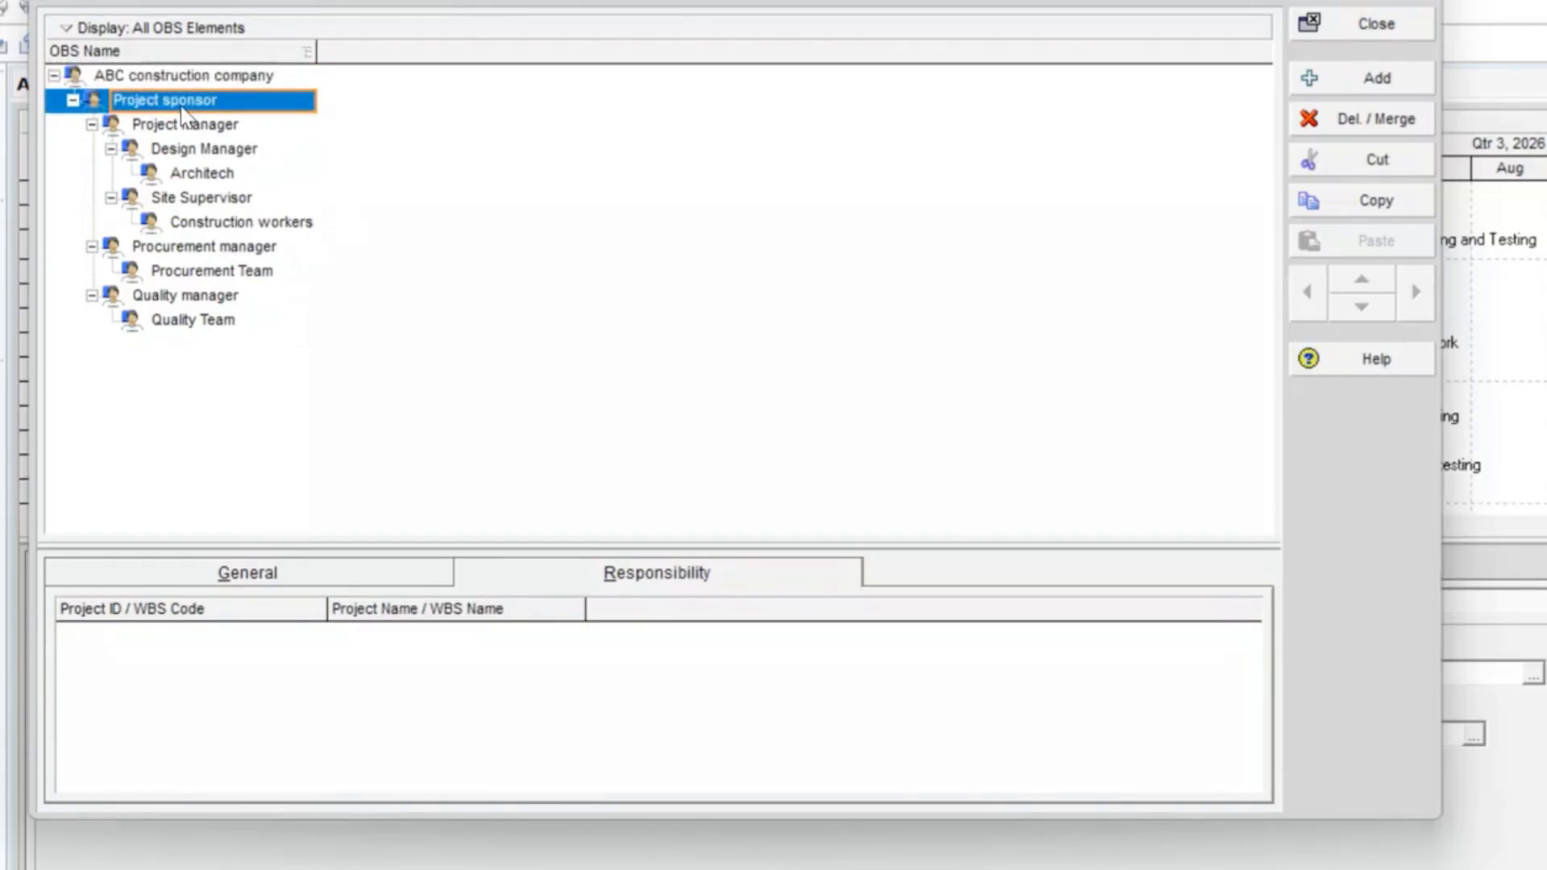
left_click(190, 76)
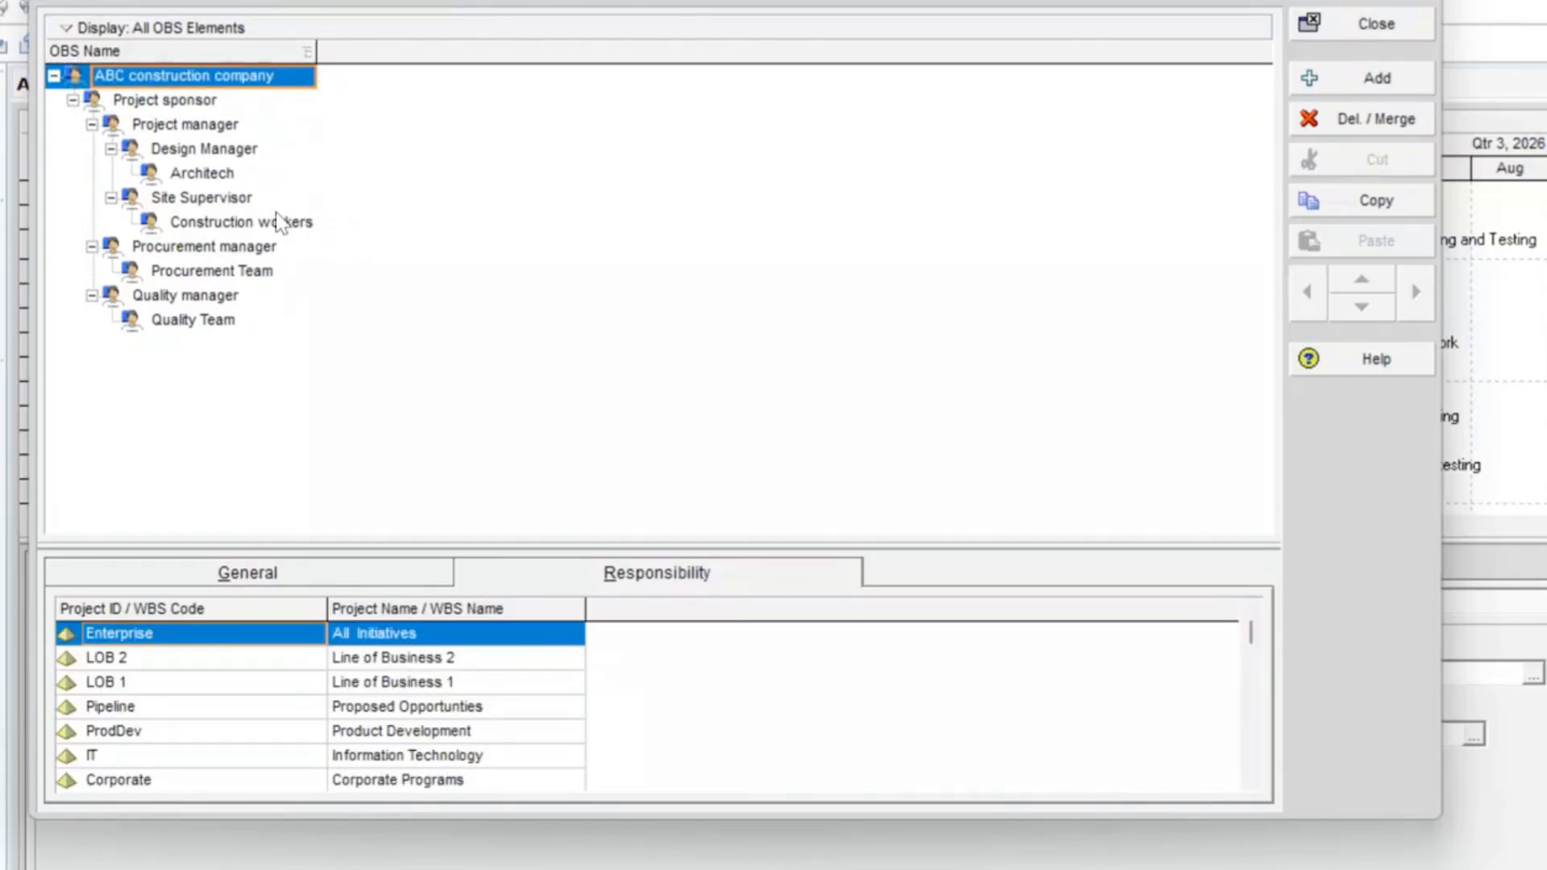
left_click(192, 102)
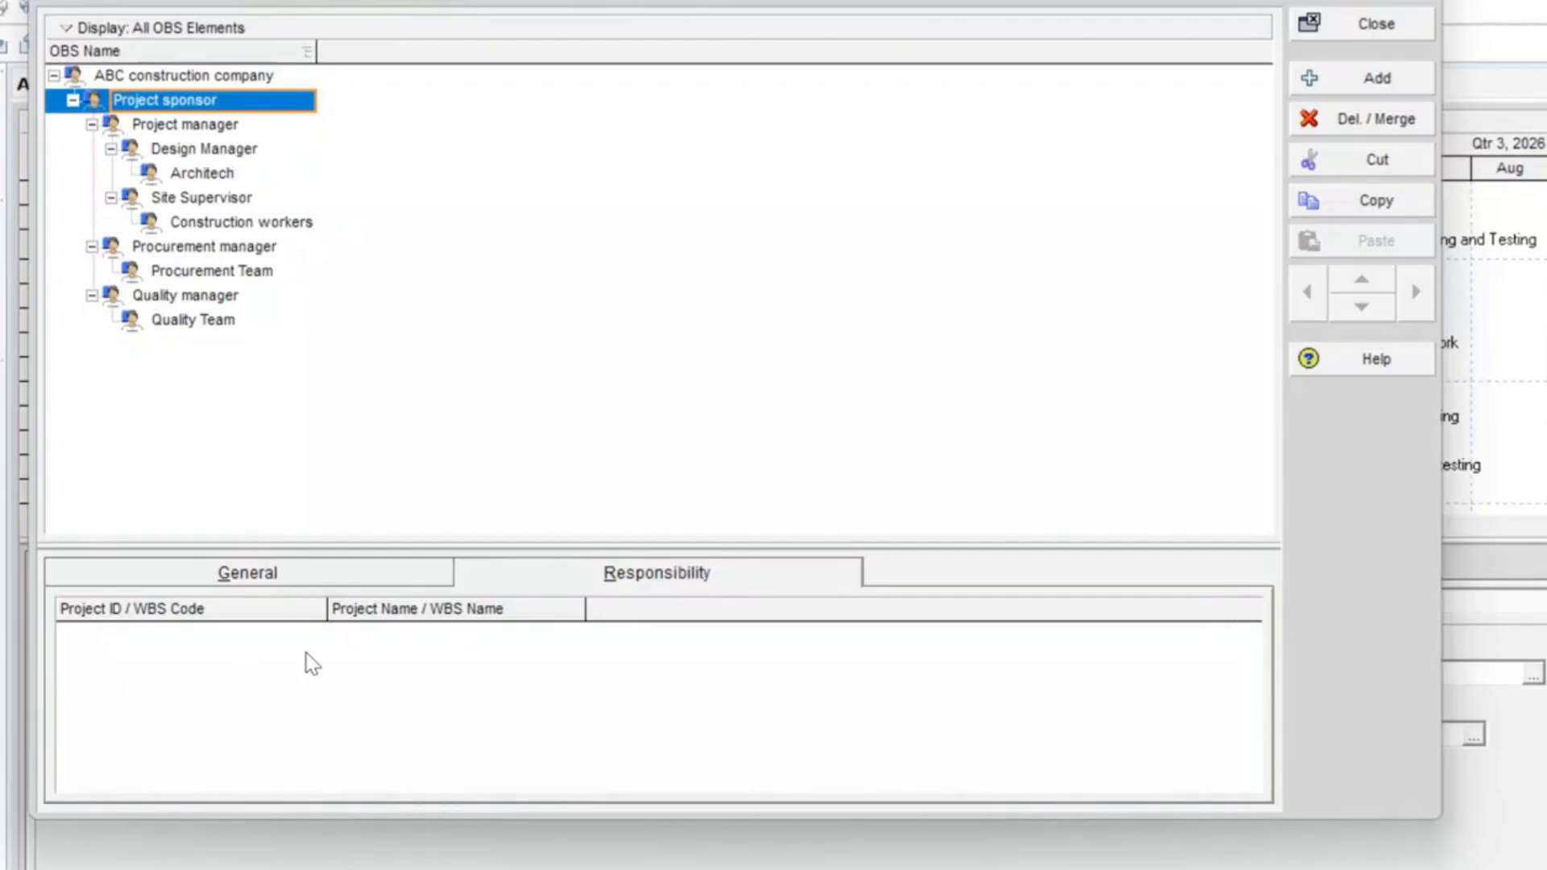
left_click(630, 582)
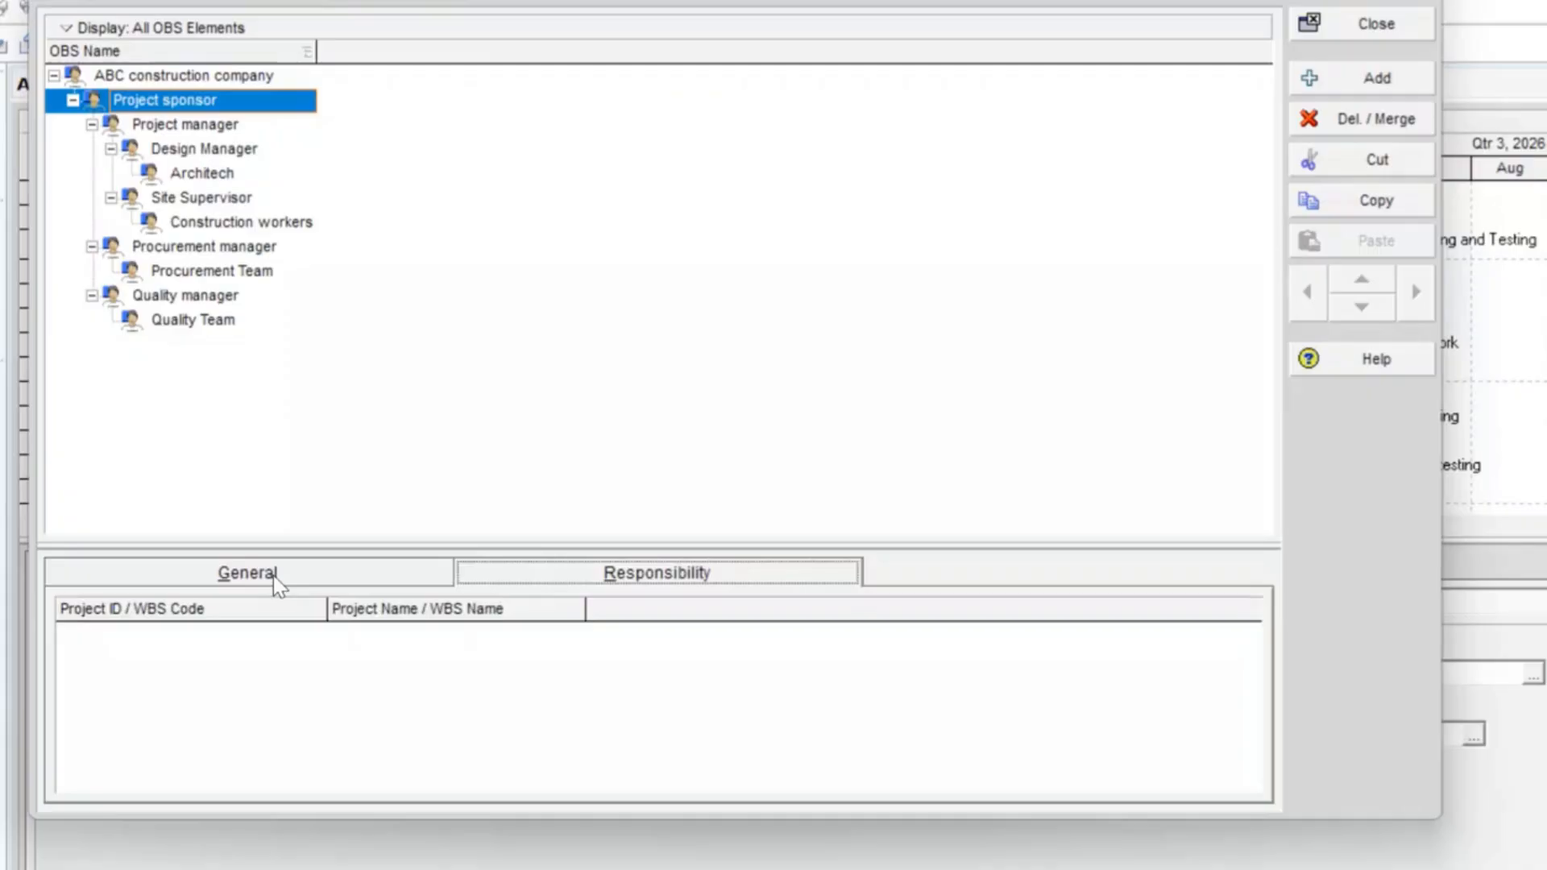
Step: Display the general details of Project sponsor, open its OBS description for editing and cancel the editor
left_click(273, 575)
left_click(671, 595)
left_click(273, 582)
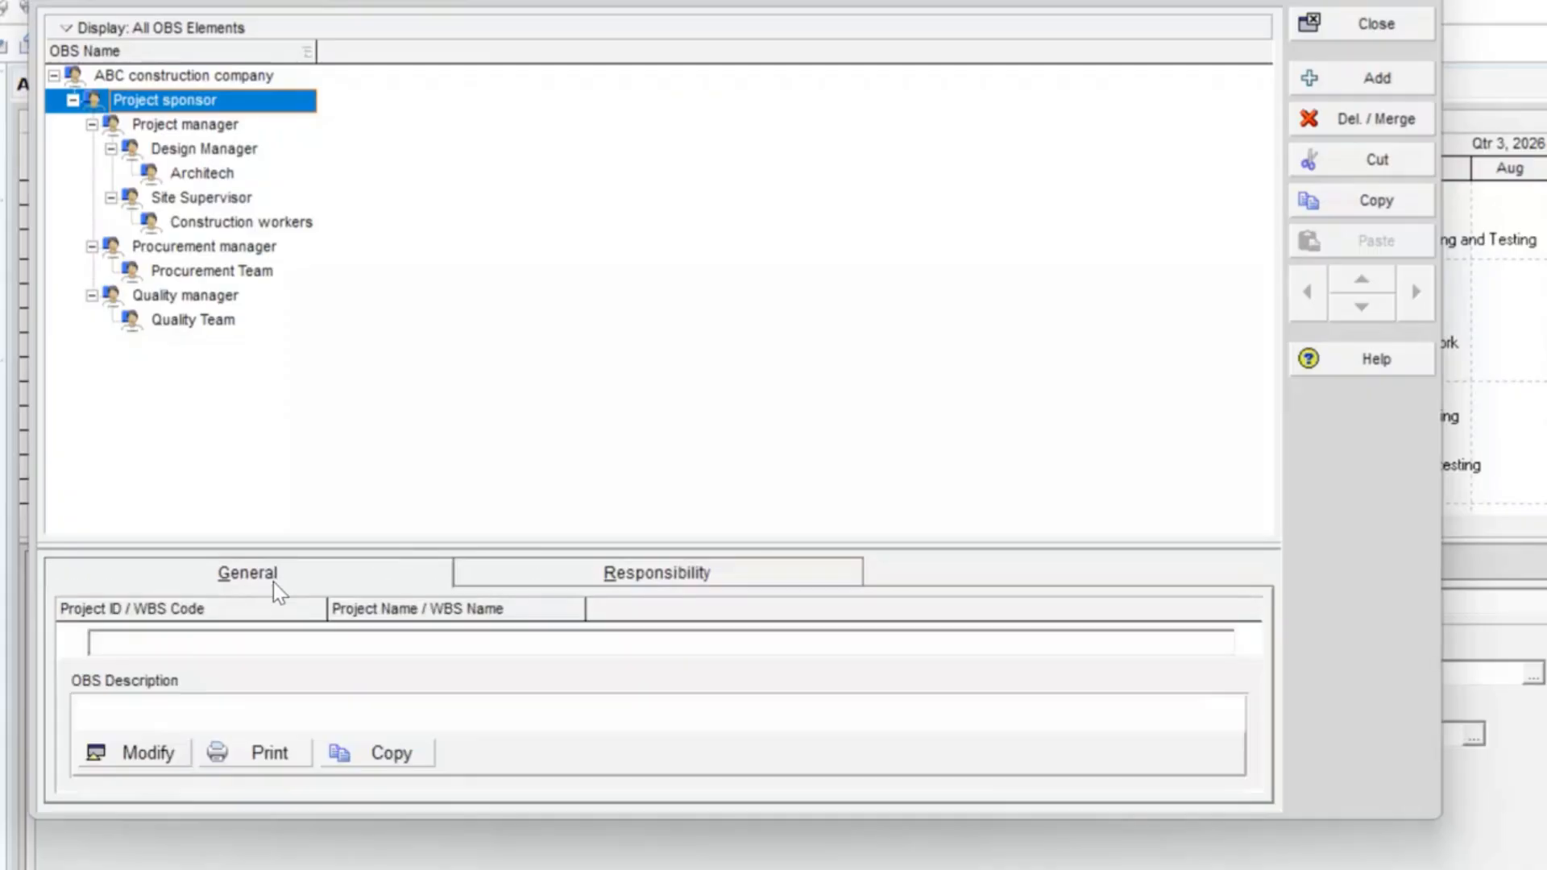
left_click(135, 754)
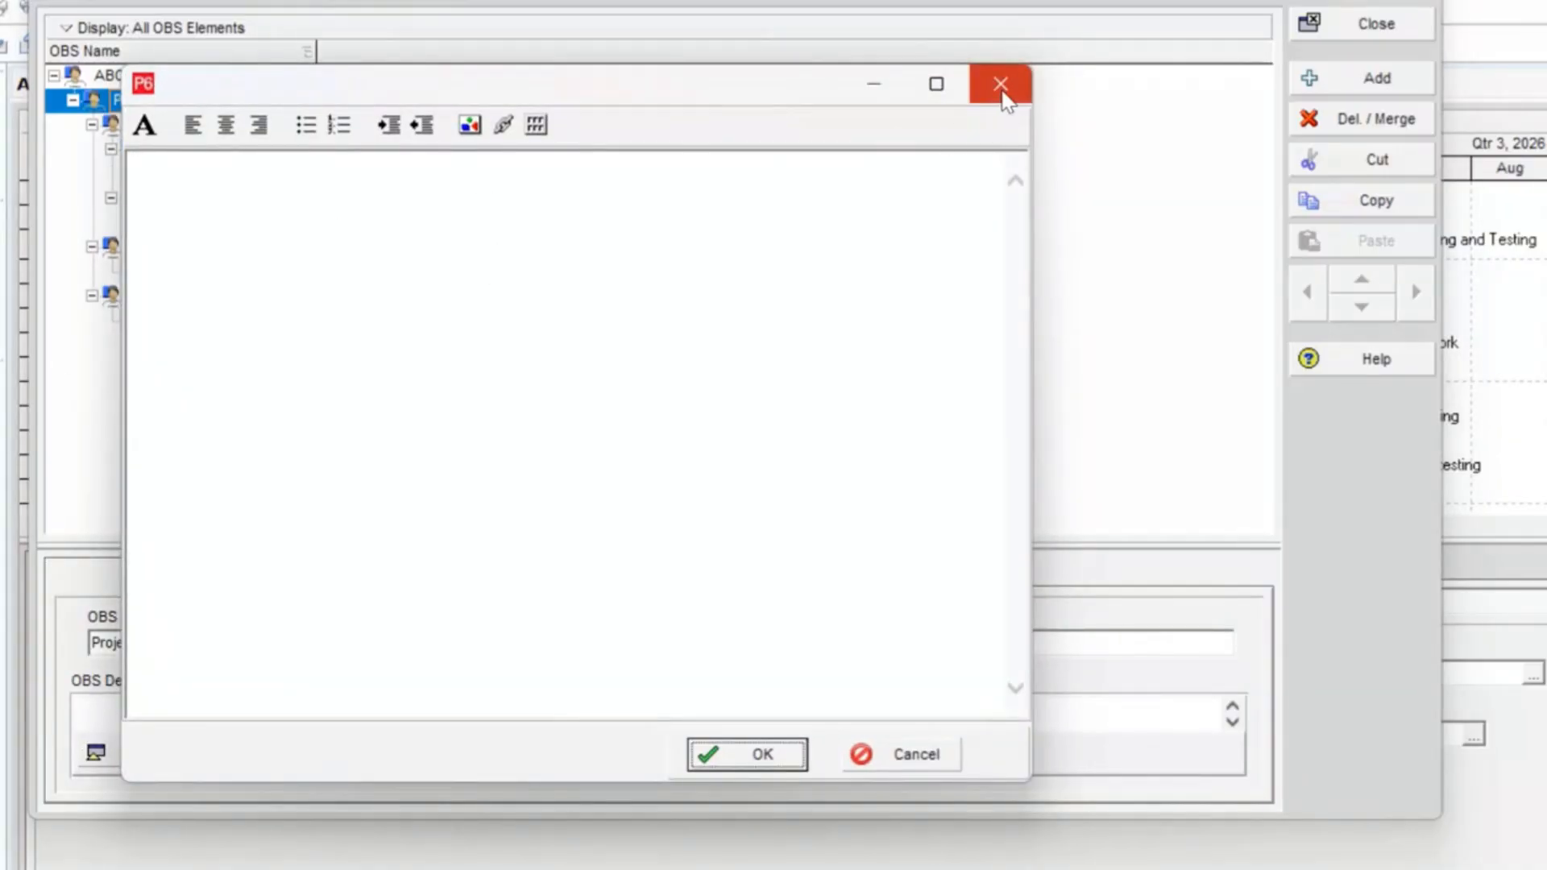
left_click(272, 240)
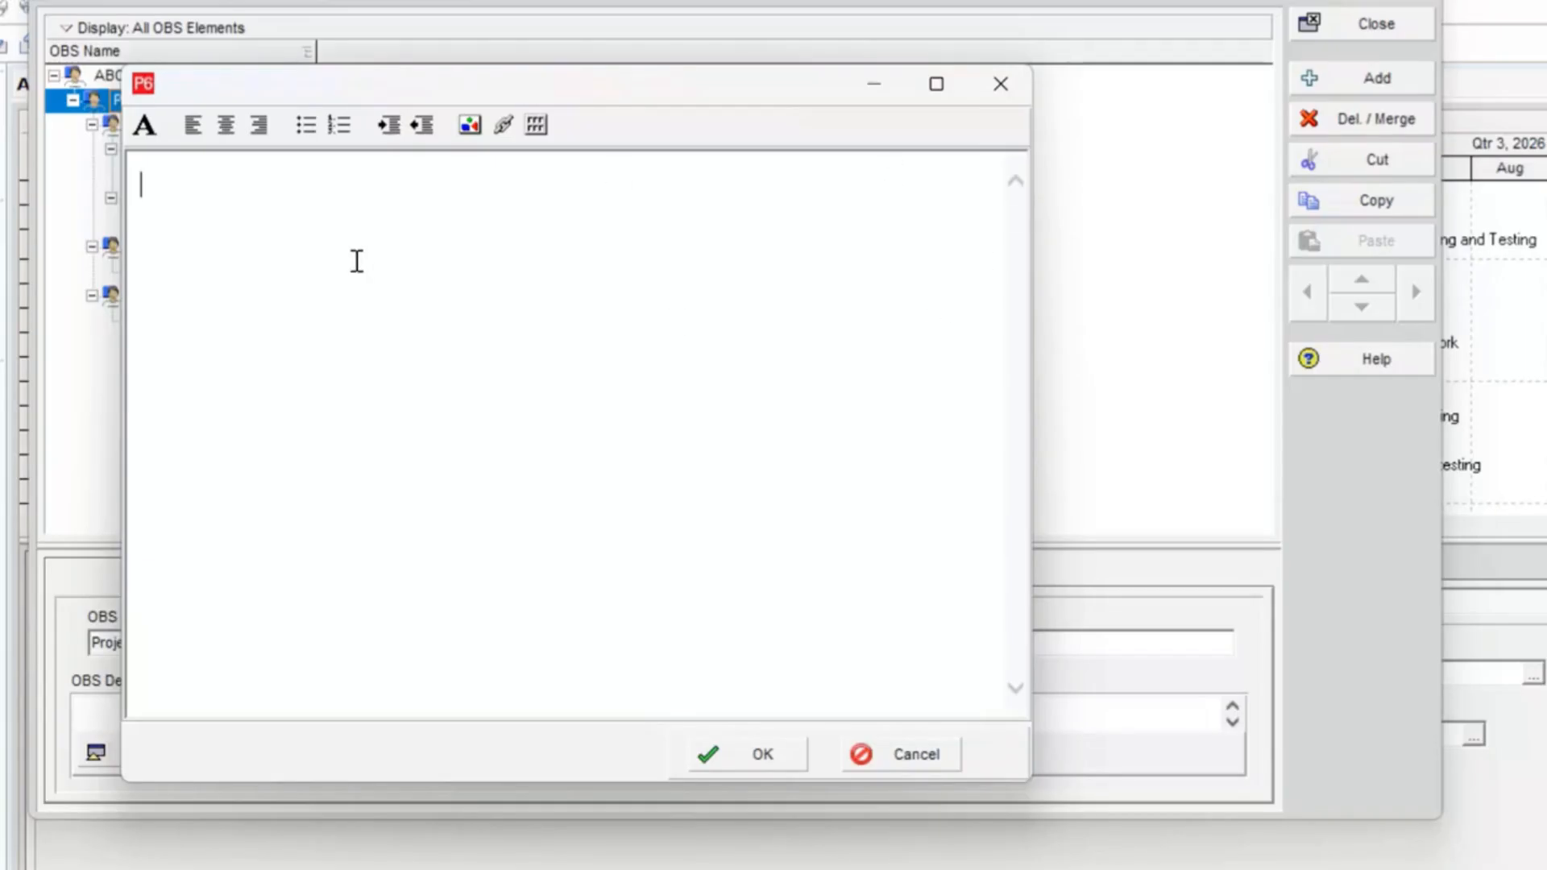
left_click(902, 767)
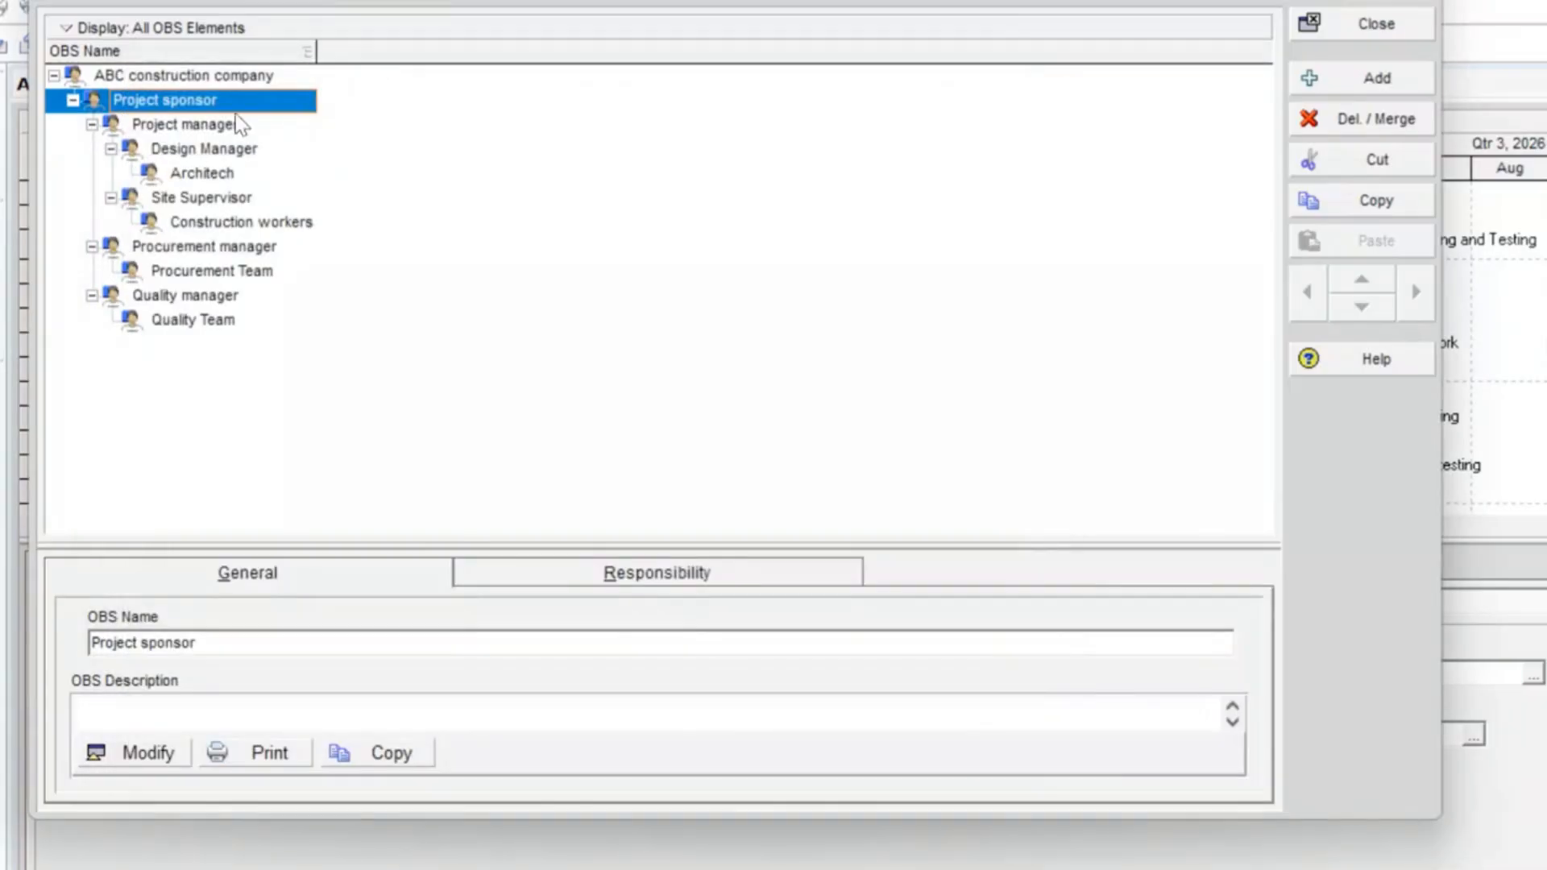
Step: Check the responsibility assignments and general details of the Project manager element
left_click(204, 134)
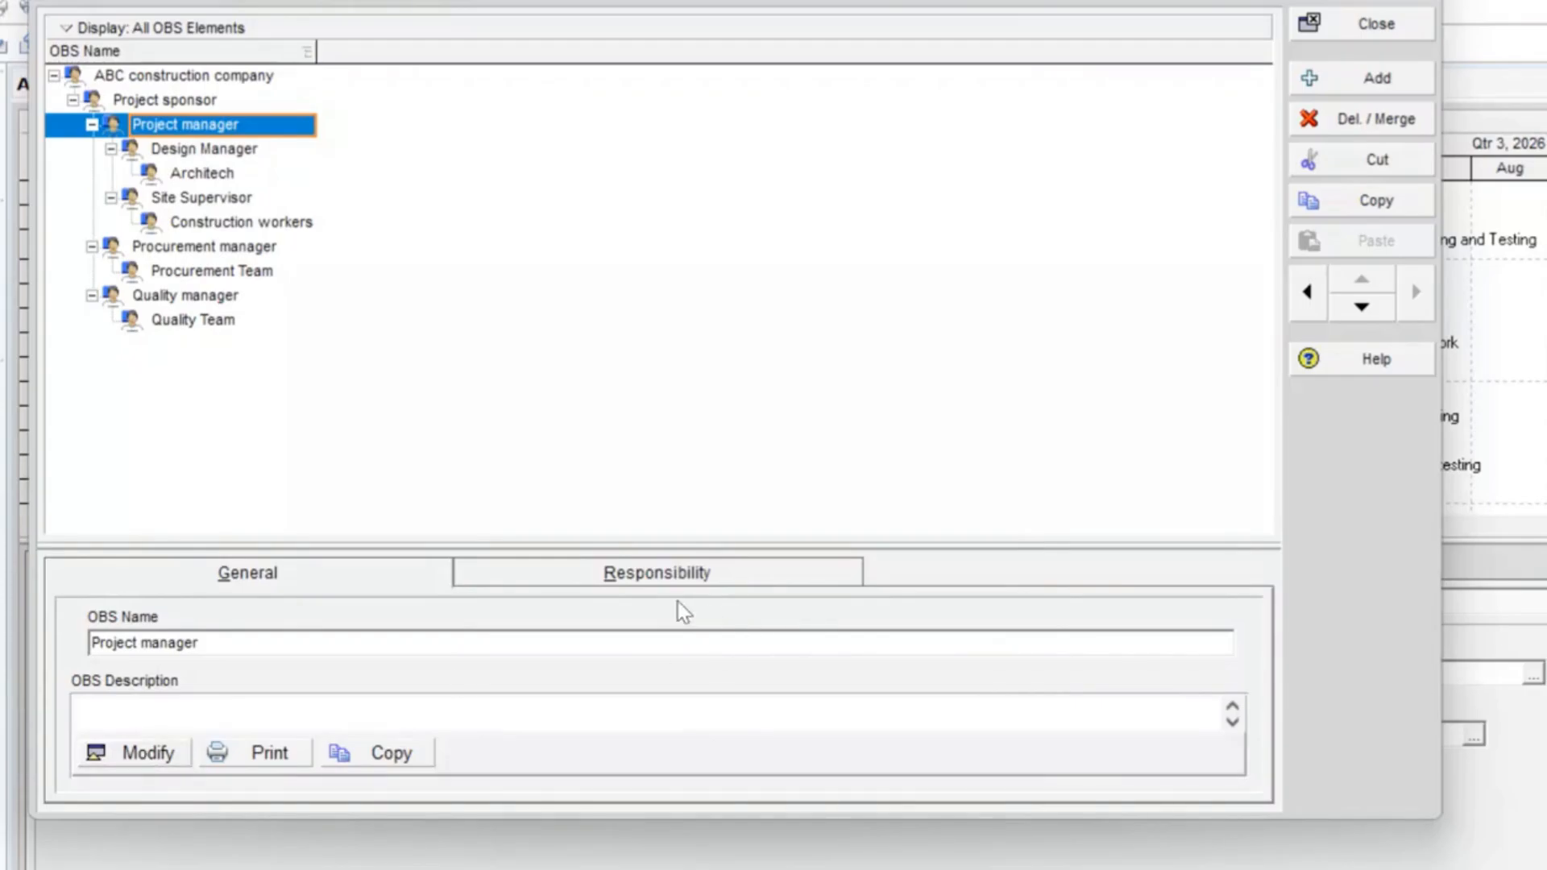
left_click(656, 579)
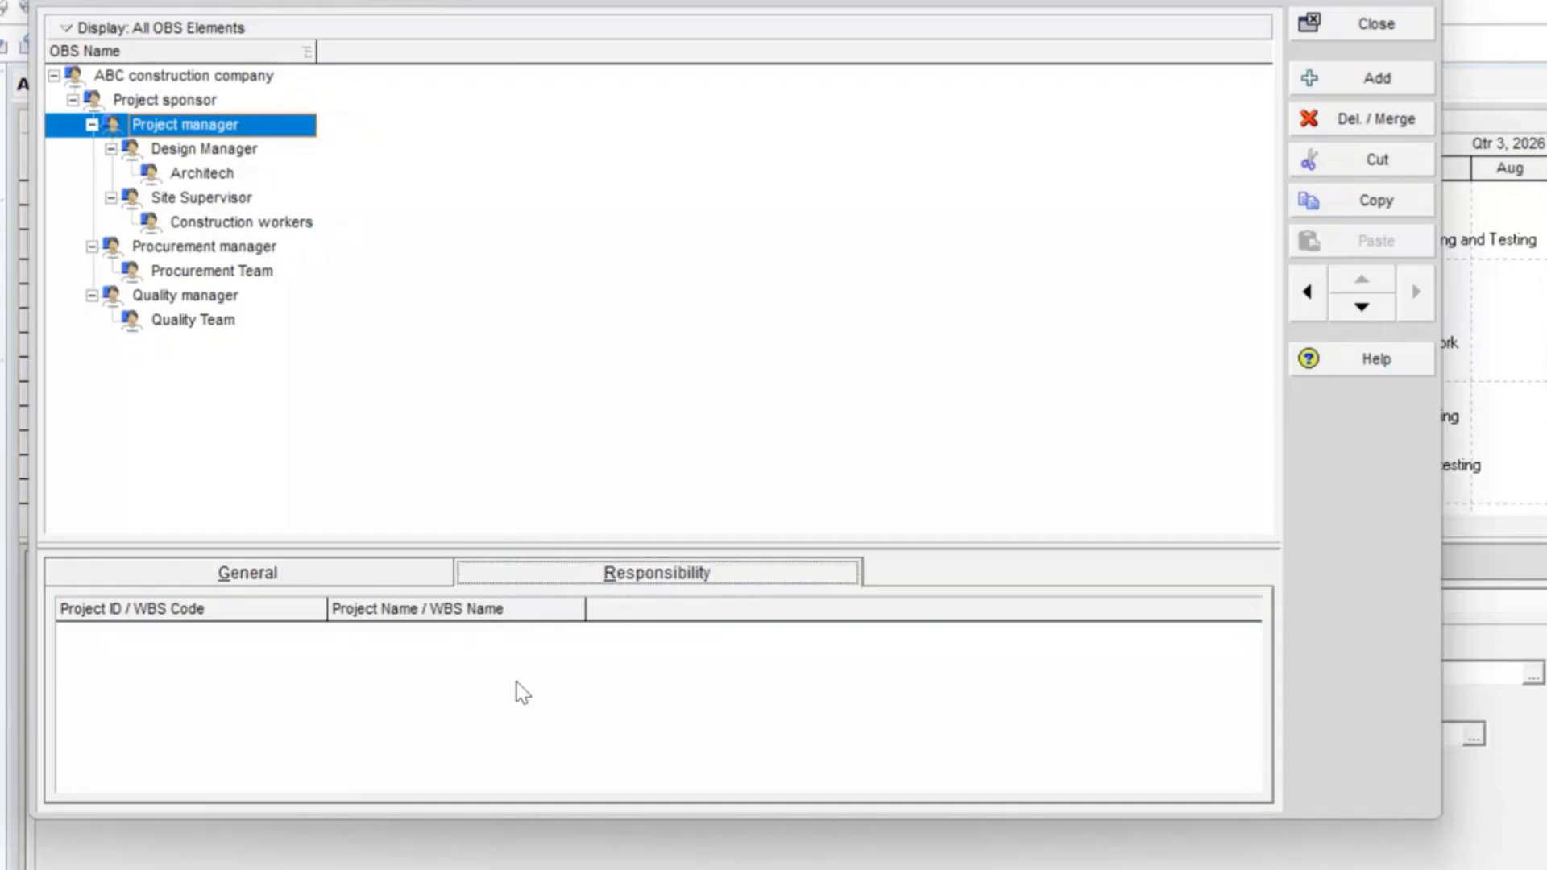
left_click(241, 576)
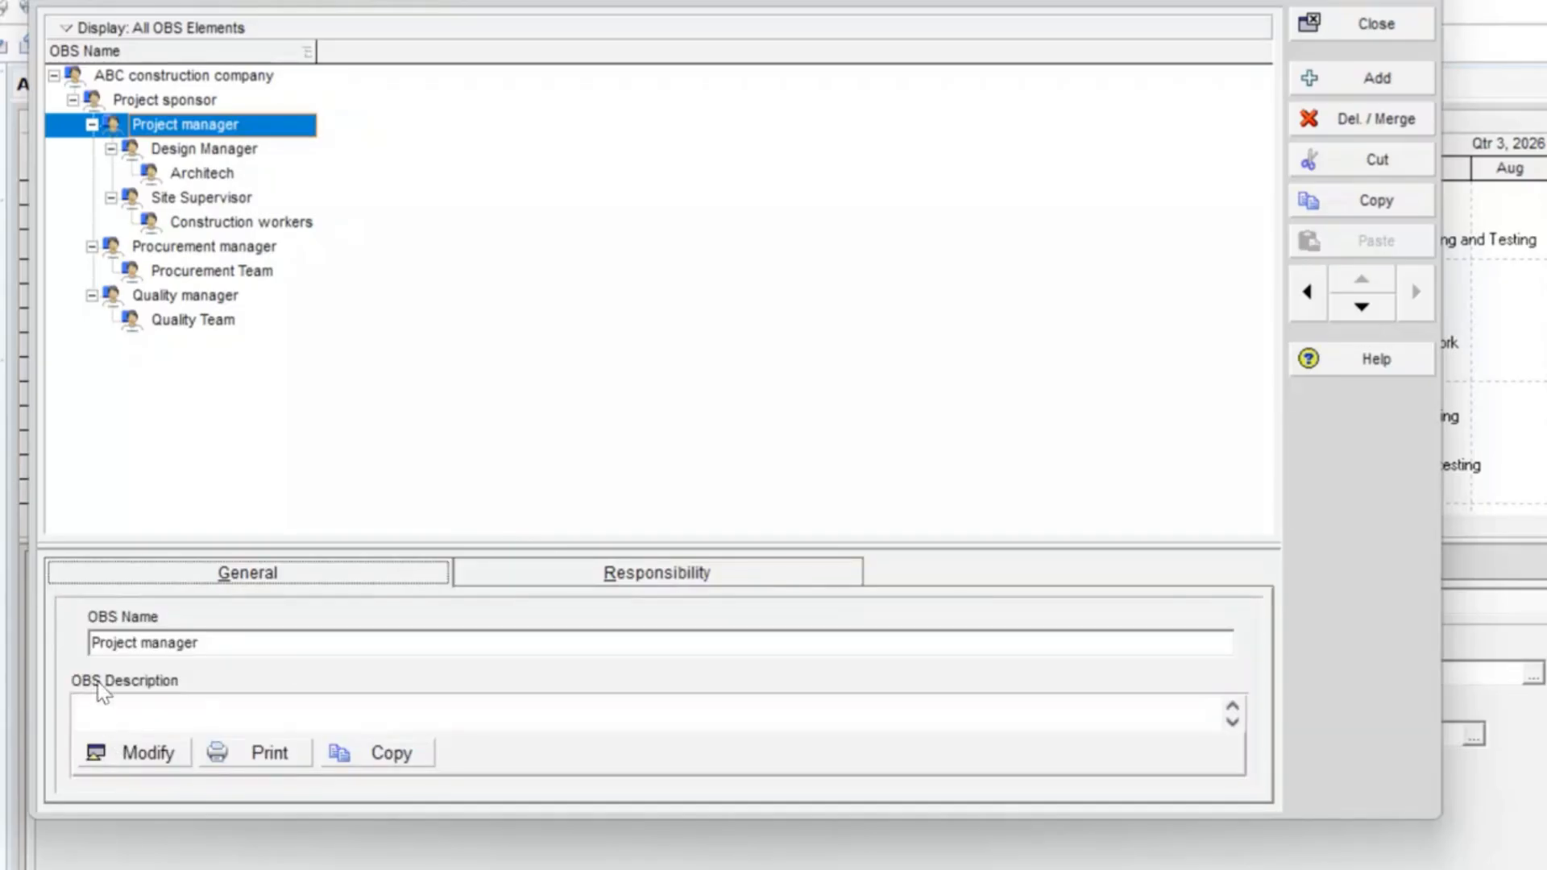
Step: View Design Manager's OBS description editor, cancel it and close the organizational breakdown structure window
left_click(219, 152)
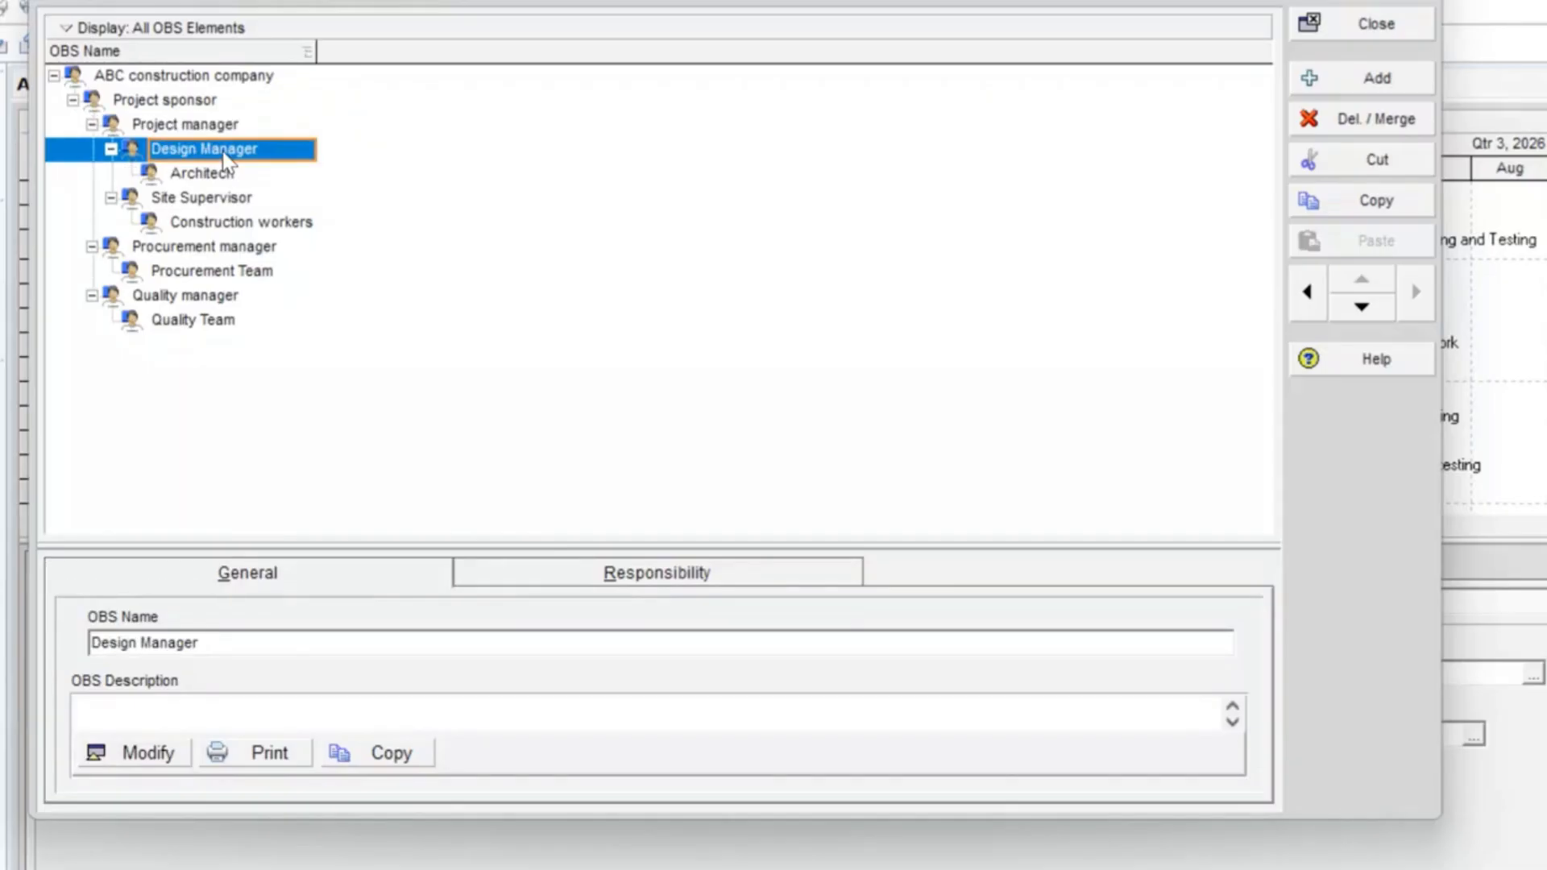
left_click(151, 754)
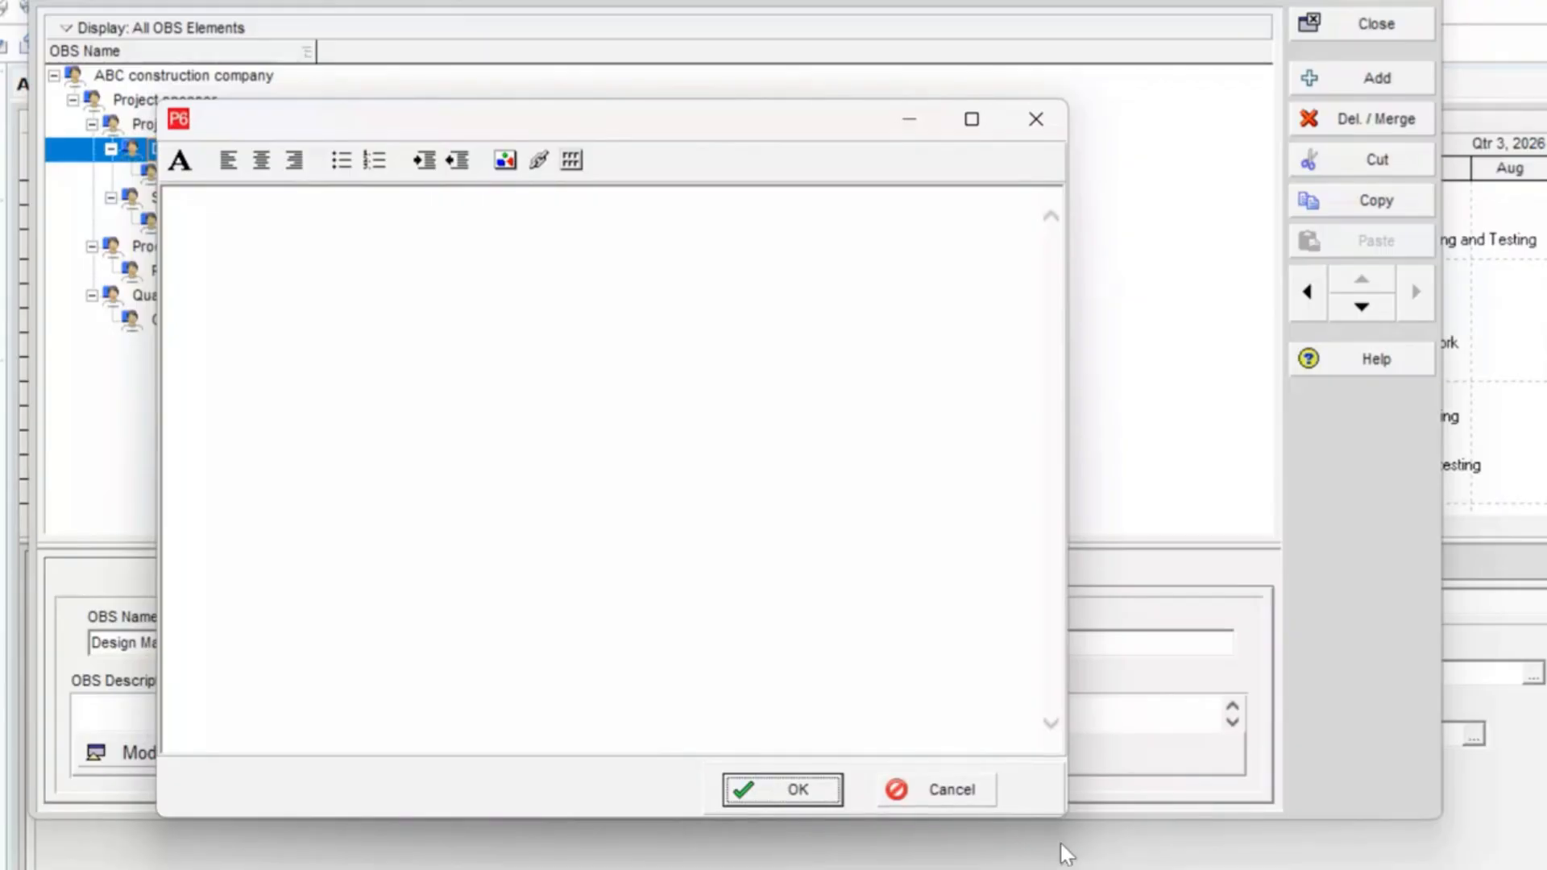
left_click(943, 789)
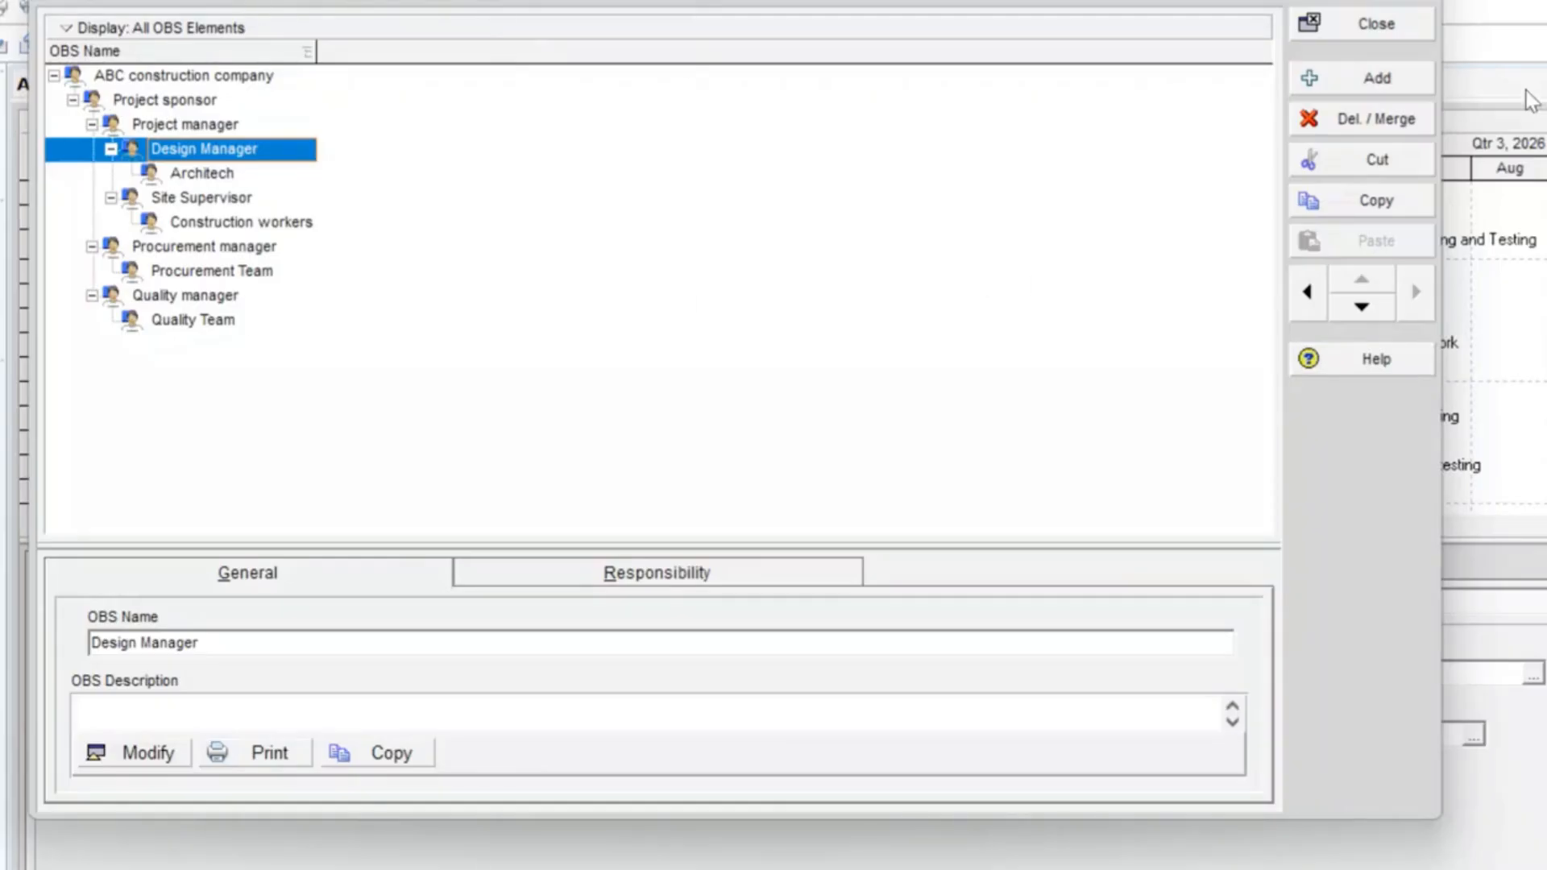
left_click(1350, 25)
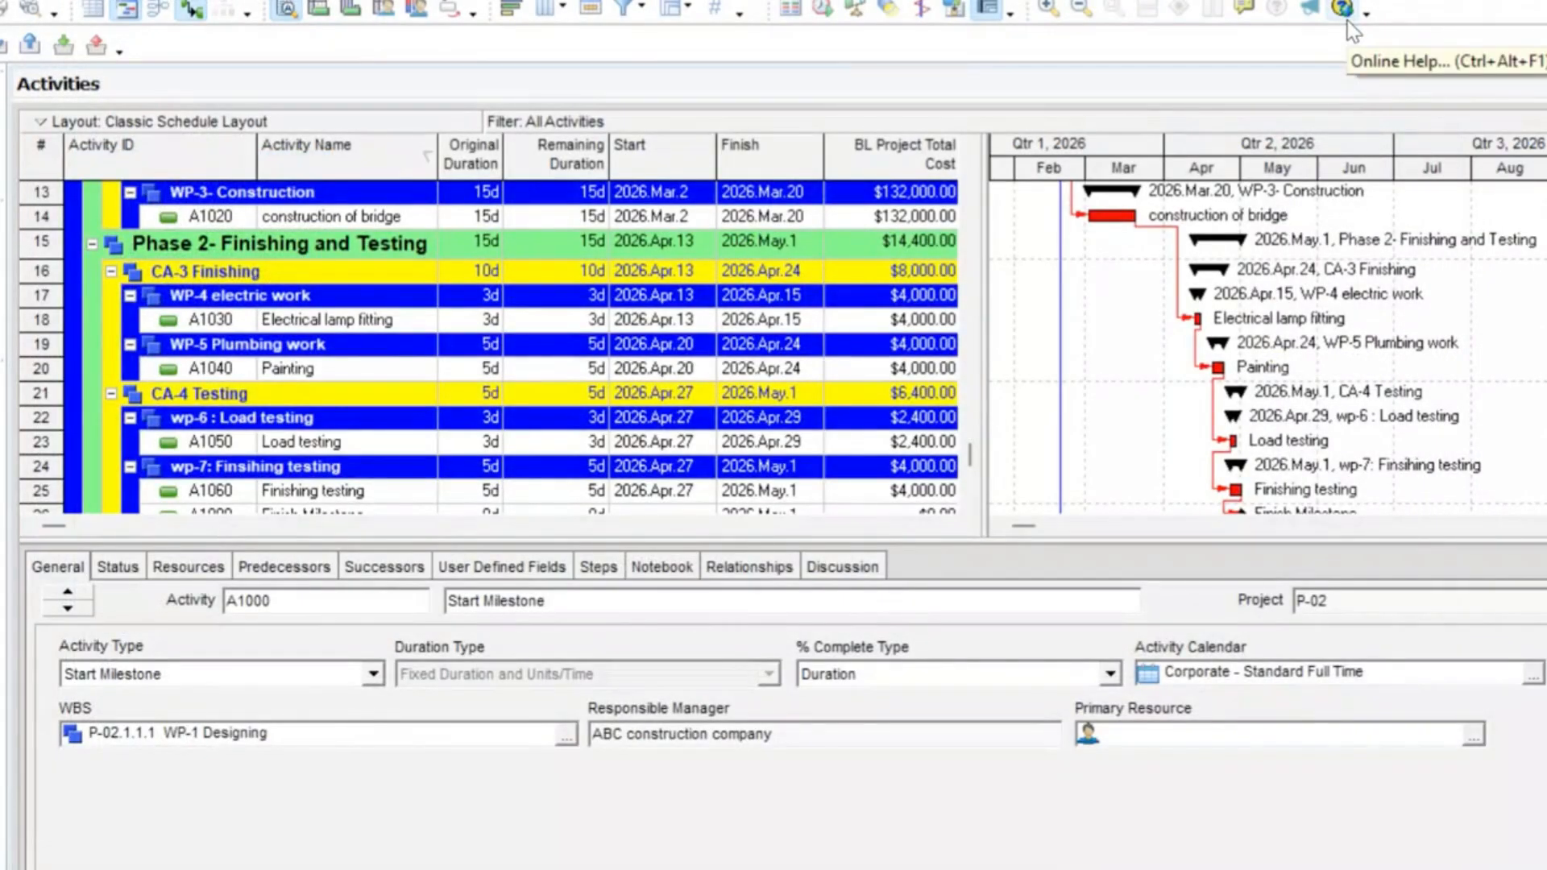